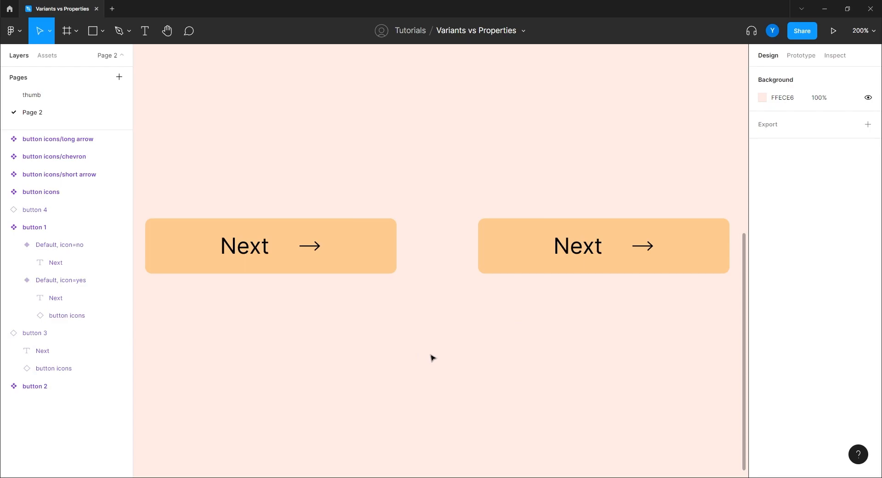
Toggle the icon property off and back on for the button 2 instance
click(506, 252)
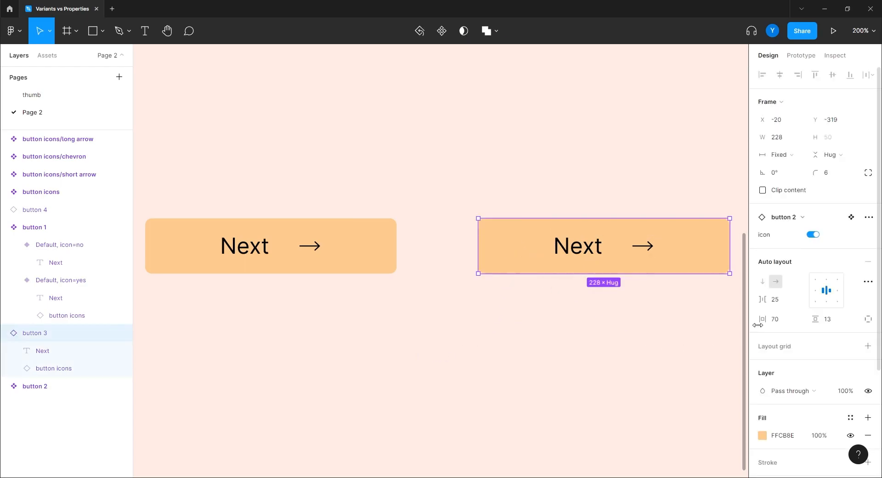
click(812, 235)
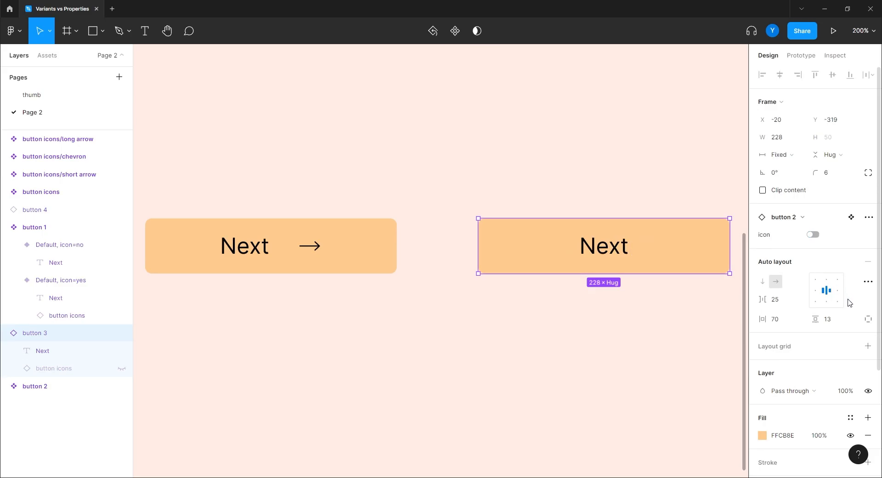
click(812, 234)
click(477, 338)
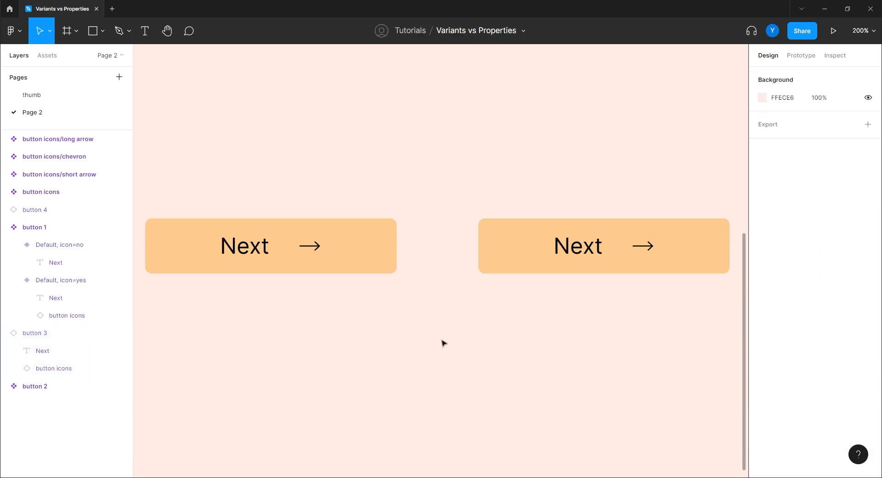
Toggle the icon property off and back on for the button 1 instance
click(324, 261)
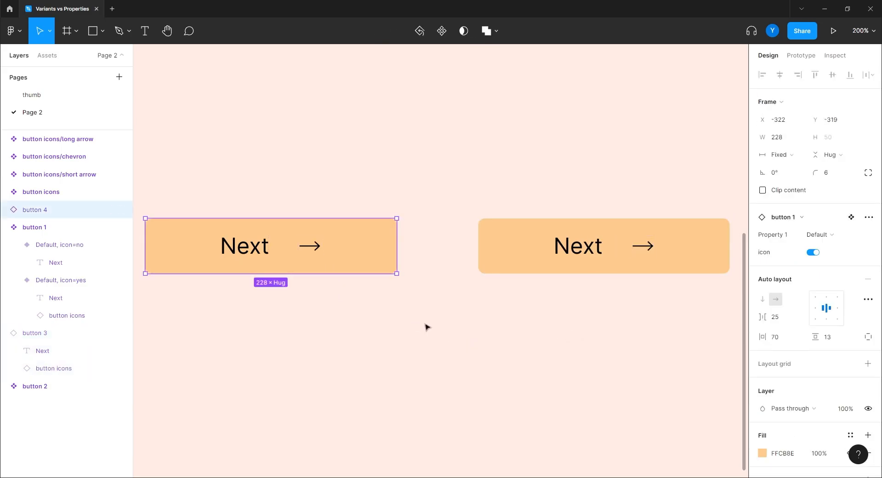
click(813, 252)
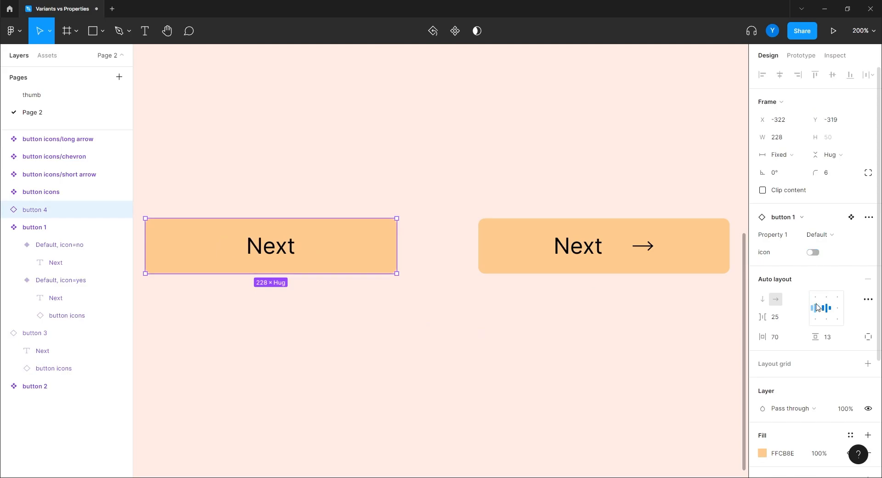
click(813, 251)
click(427, 333)
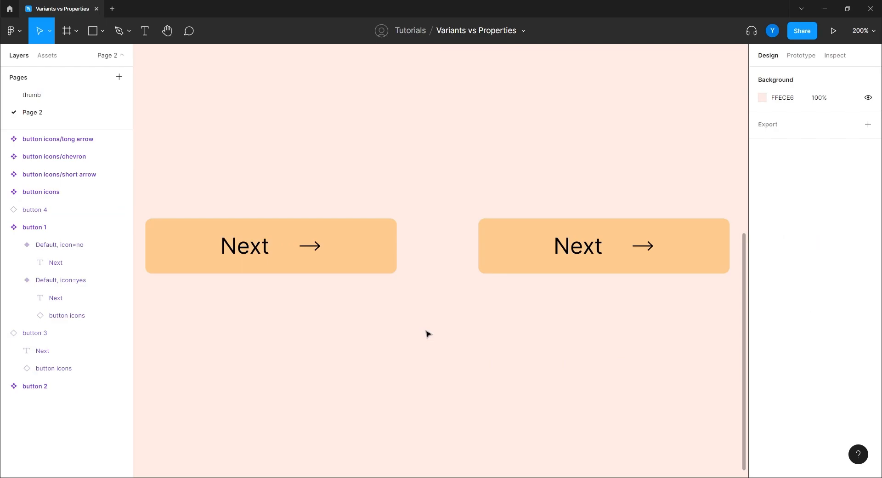
Move both lower Next button instances up together to Y -421, closer to their main components
drag(432, 137, 433, 357)
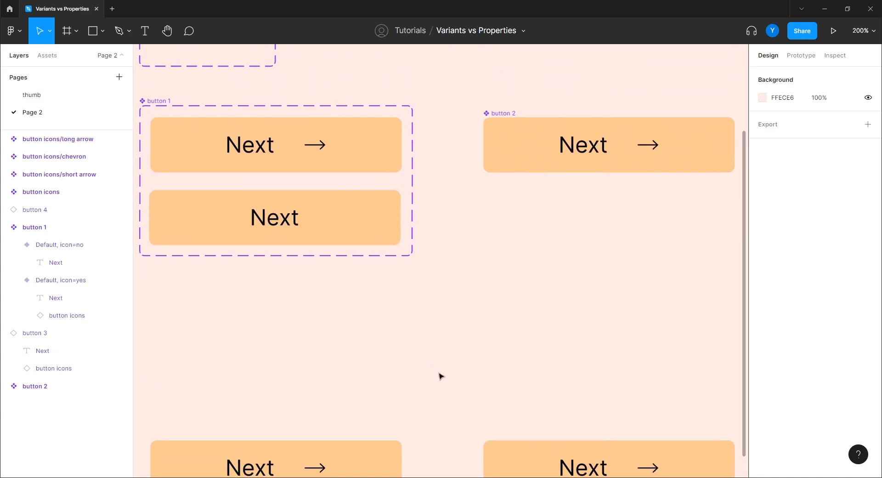
click(496, 454)
shift+click(391, 458)
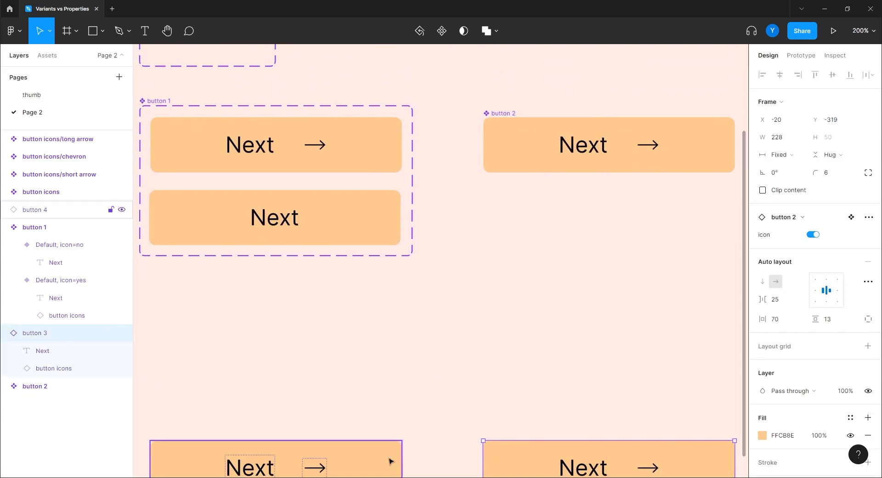
drag(364, 459, 363, 348)
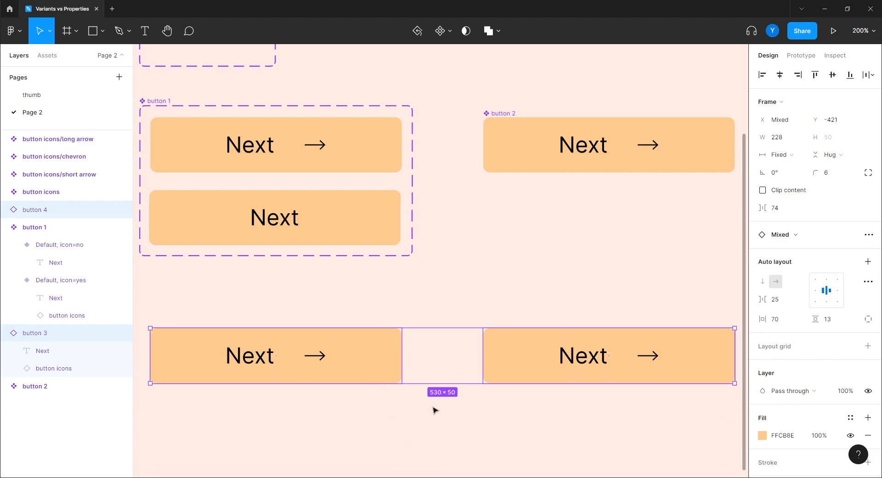
click(439, 422)
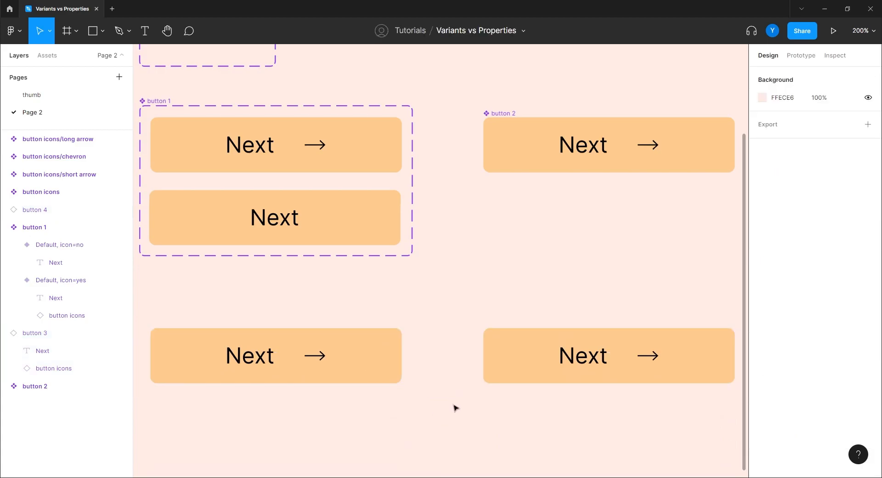
Compare the properties of the button 2 component with those of the button 1 variant set
click(504, 116)
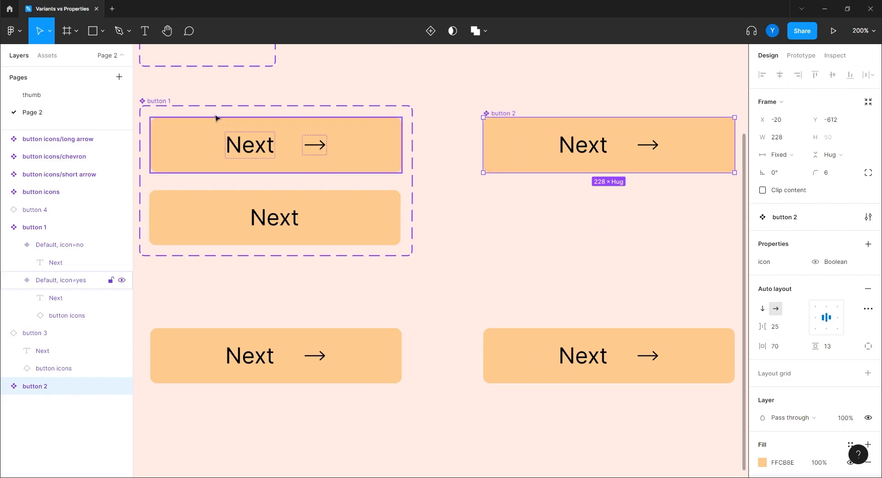
click(153, 101)
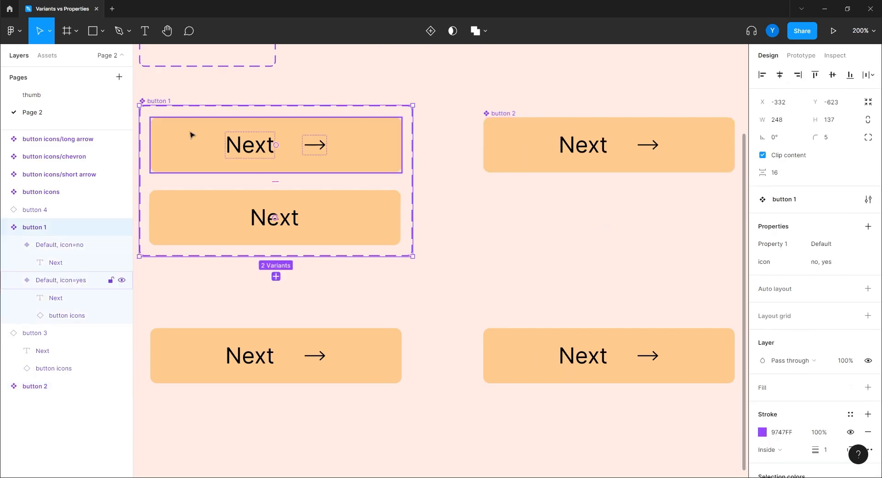
click(525, 255)
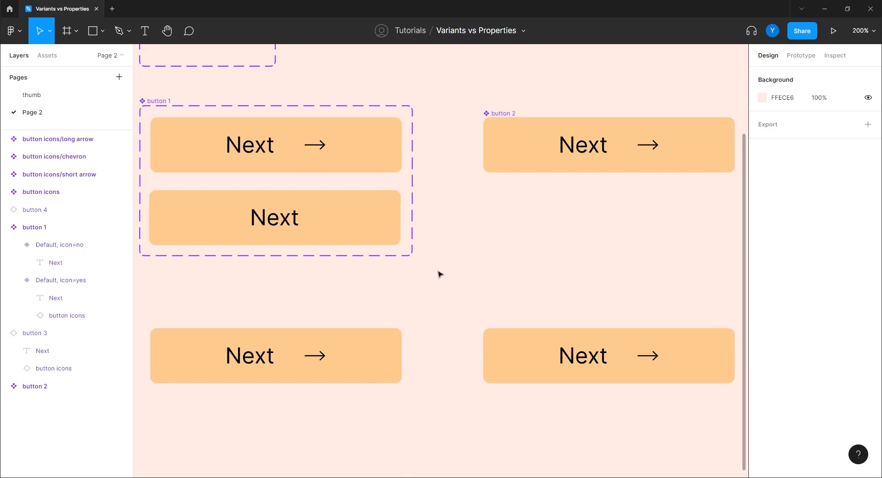
Draw a frame about 171 × 42 in the empty area below the instances and move it beneath the button 2 instance
drag(447, 358, 438, 339)
scroll(439, 339, down, 10)
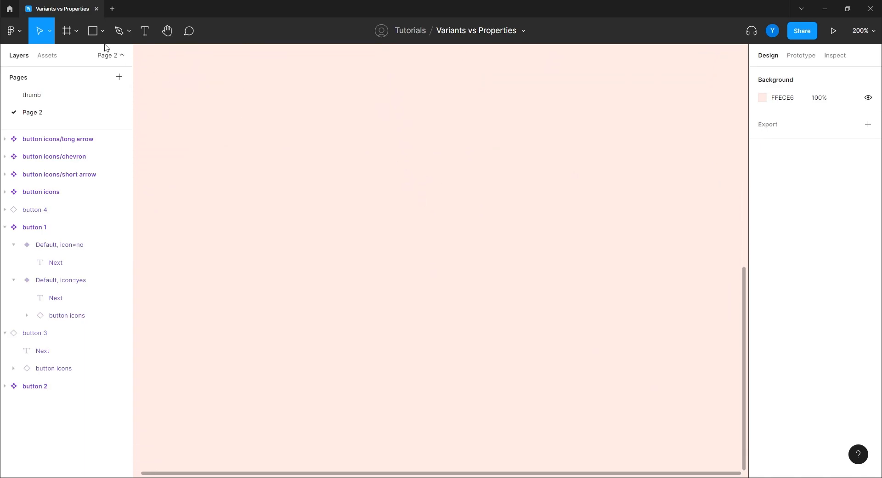
click(65, 31)
drag(333, 139, 522, 186)
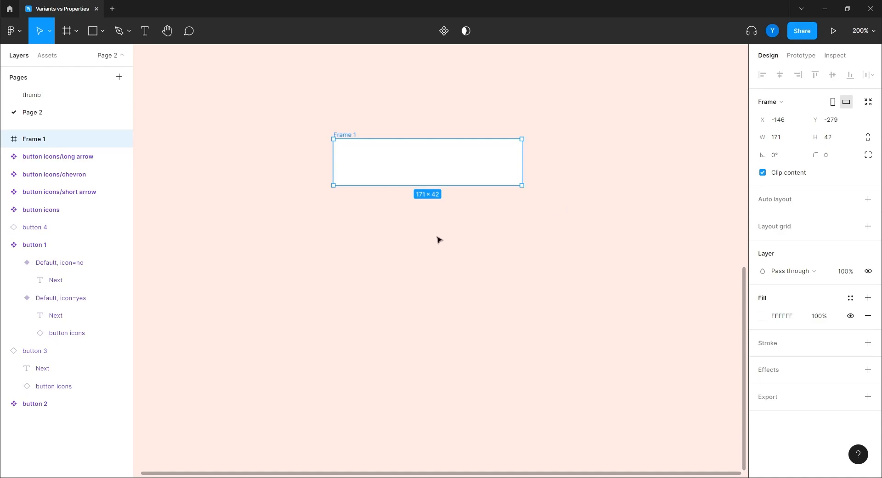
scroll(437, 239, up, 3)
drag(320, 209, 463, 214)
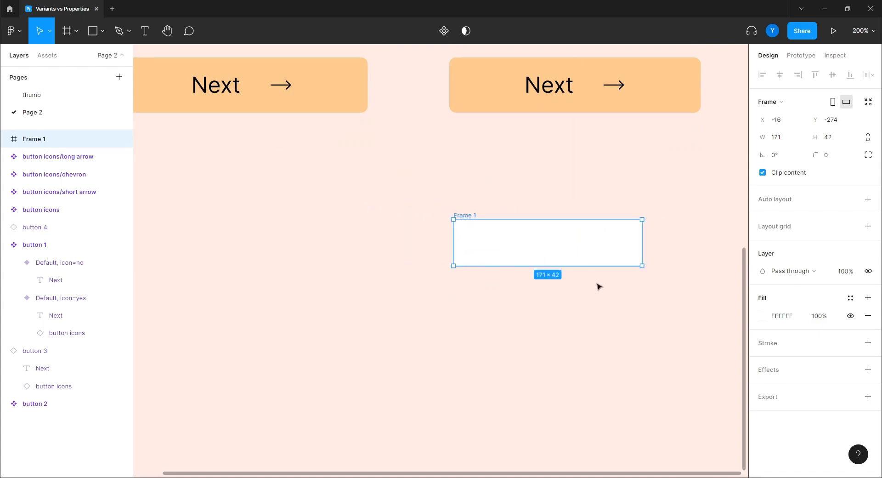
Resize the white frame to a width of 220 and a height of 50
drag(601, 283, 508, 311)
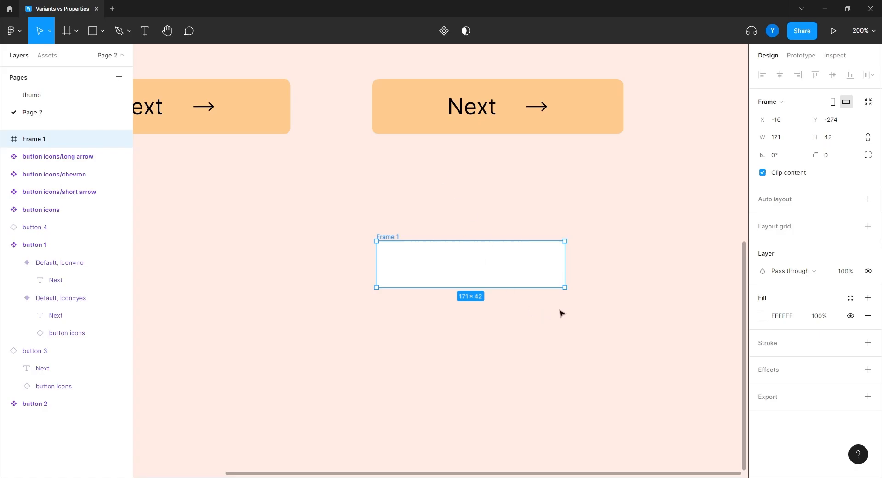
drag(564, 287, 610, 293)
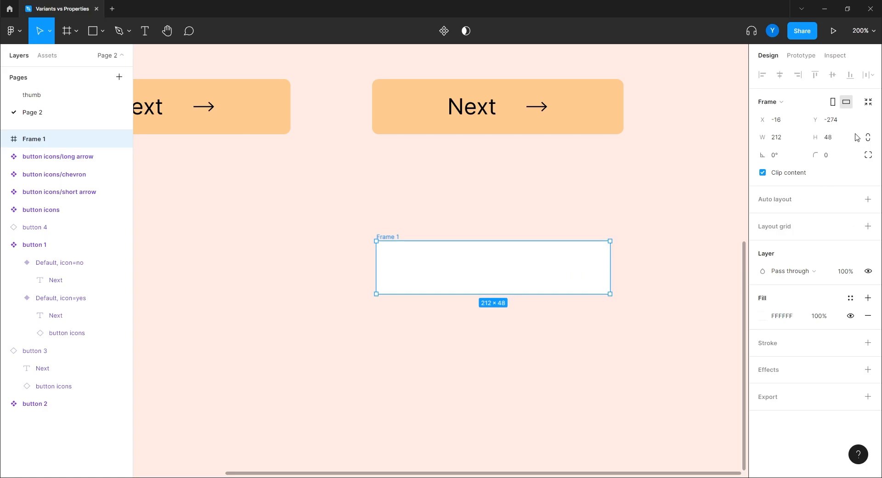
click(838, 139)
text(50)
click(785, 144)
text(220)
key(Return)
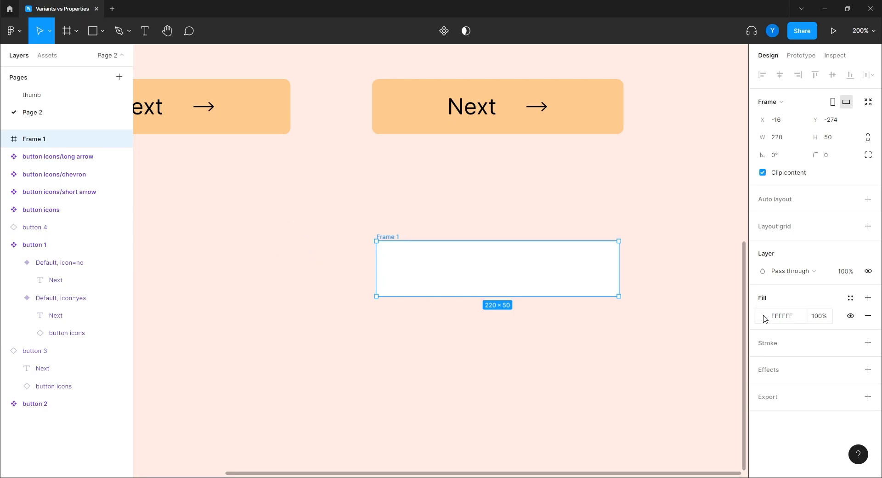
Add the text "Text" inside the white frame and centre it horizontally and vertically
click(145, 31)
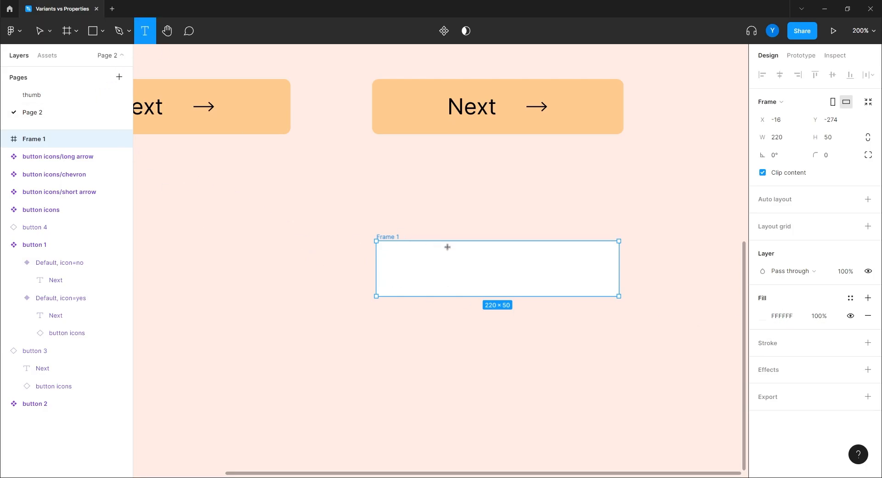
click(498, 266)
text(T)
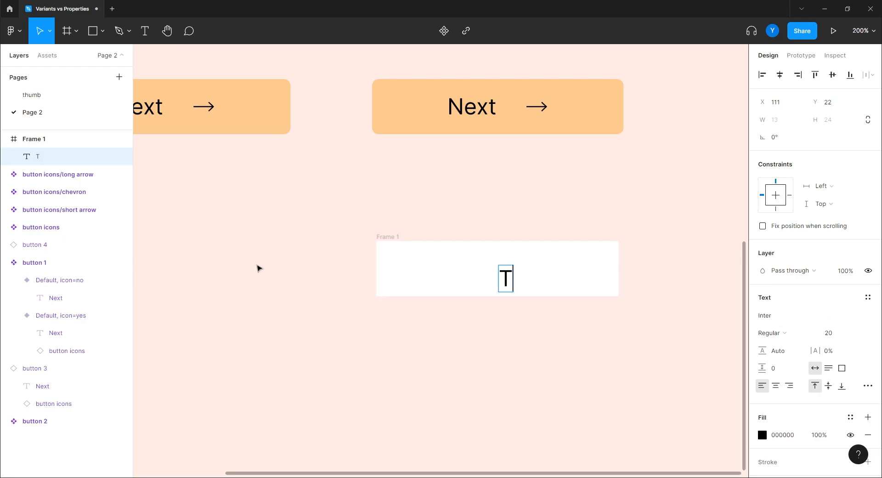
text(ext)
key(Escape)
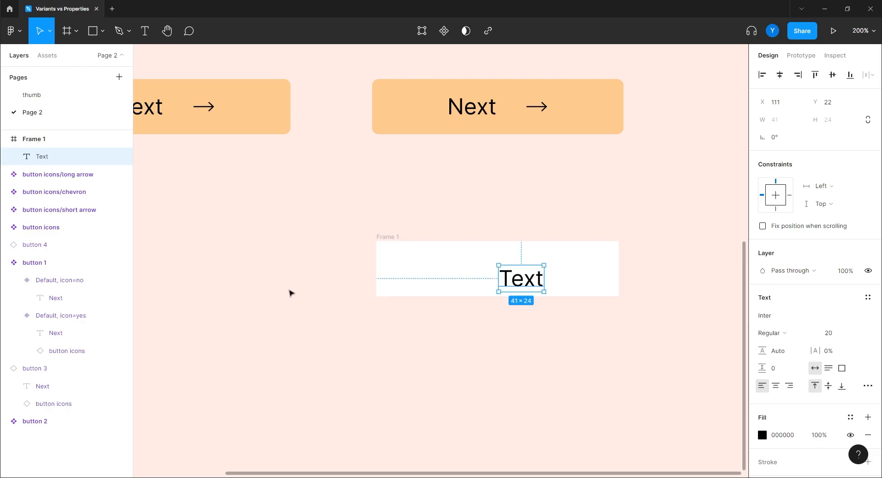
click(784, 79)
click(832, 76)
click(415, 337)
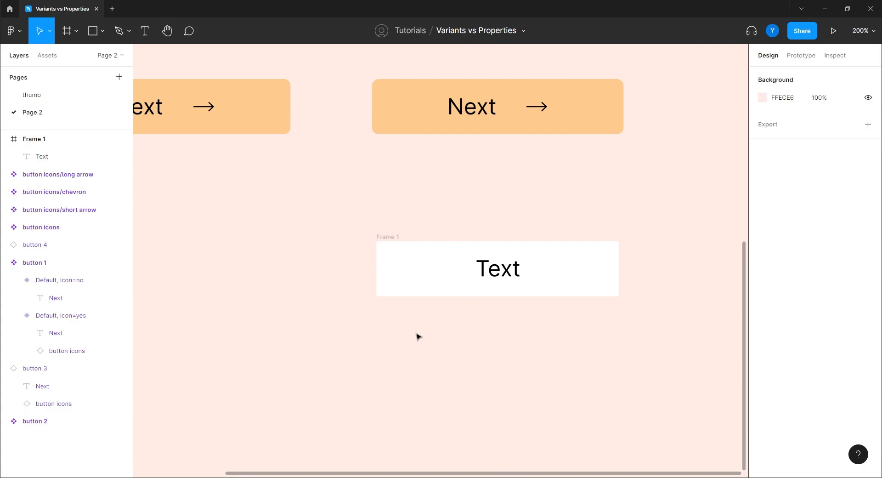
Shift the text left of centre to X 63 and copy the long arrow variant from the button icons set
click(497, 275)
drag(496, 275, 467, 275)
drag(339, 226, 320, 279)
drag(312, 142, 418, 299)
drag(358, 167, 545, 319)
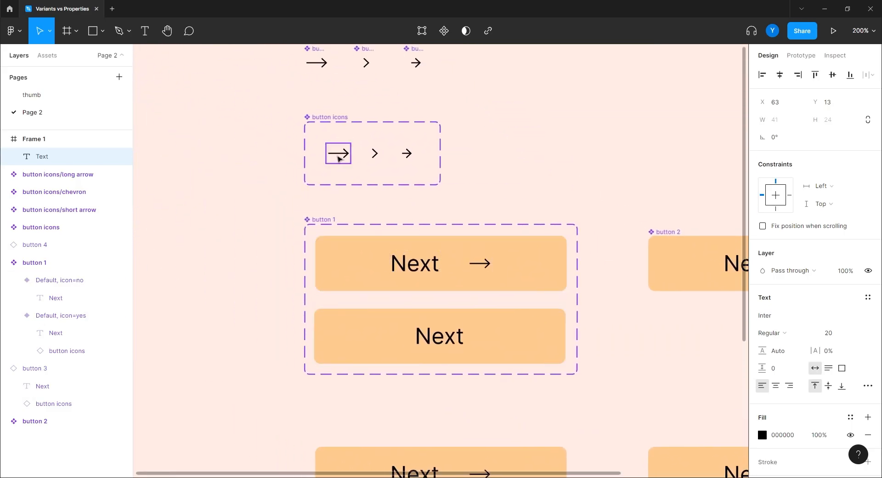
click(338, 153)
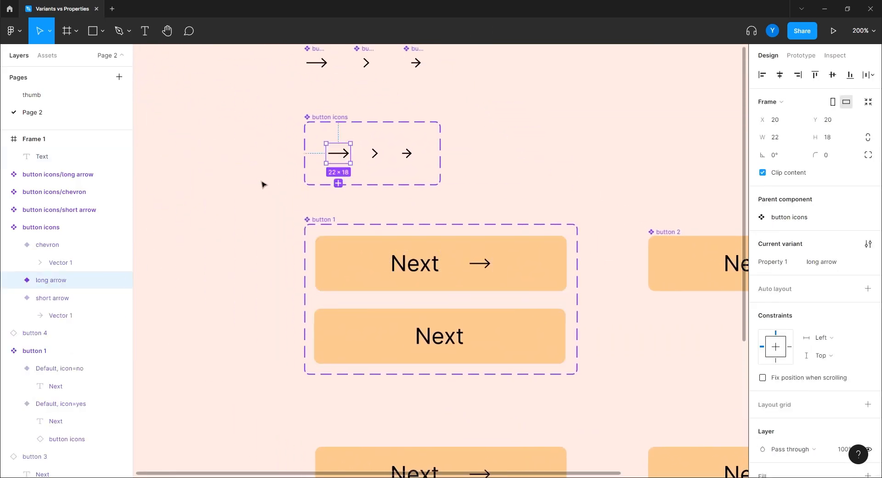
scroll(276, 207, down, 10)
scroll(460, 240, right, 5)
click(352, 194)
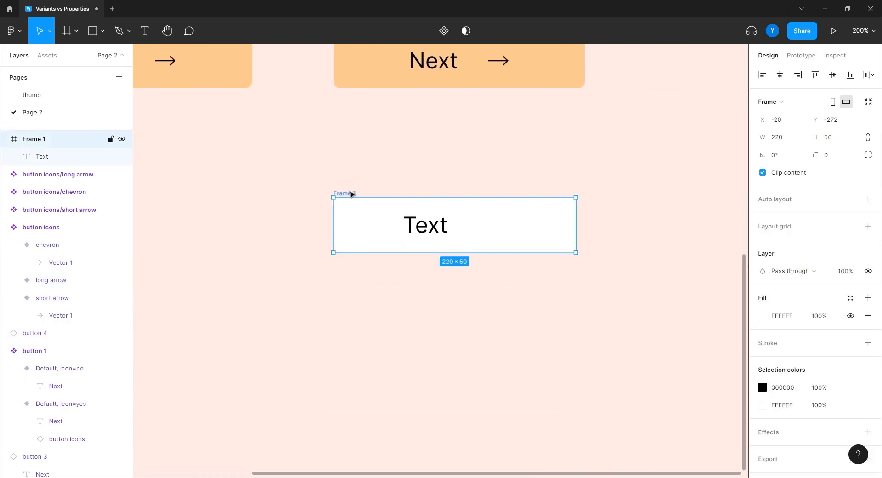
key(ctrl+z)
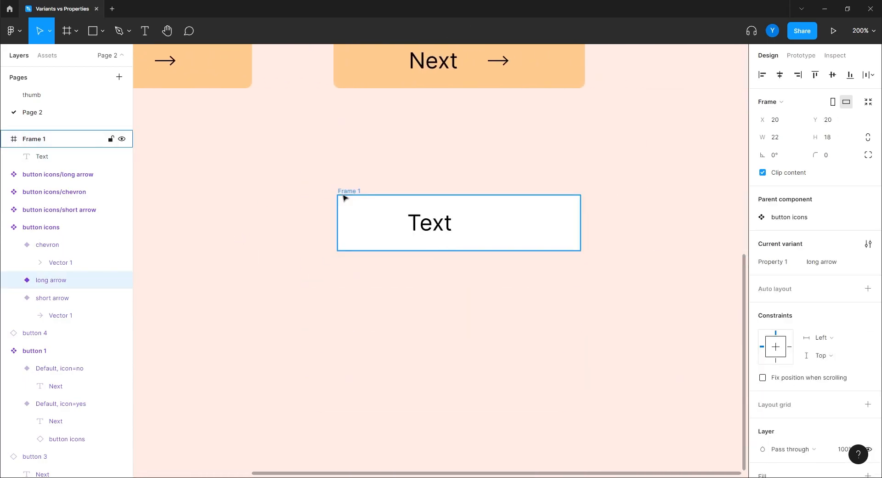
Paste the long arrow icon into the frame beside the text and centre the pair within the frame
key(ctrl+v)
drag(442, 261, 530, 228)
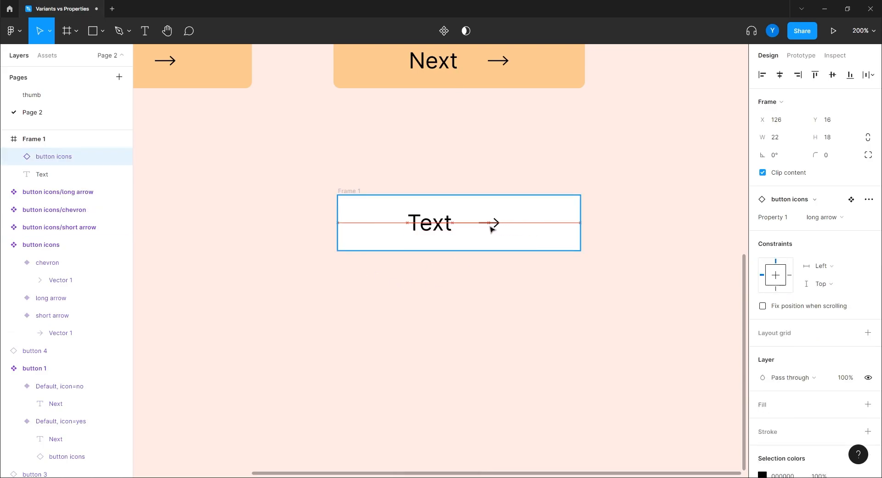
shift+click(431, 225)
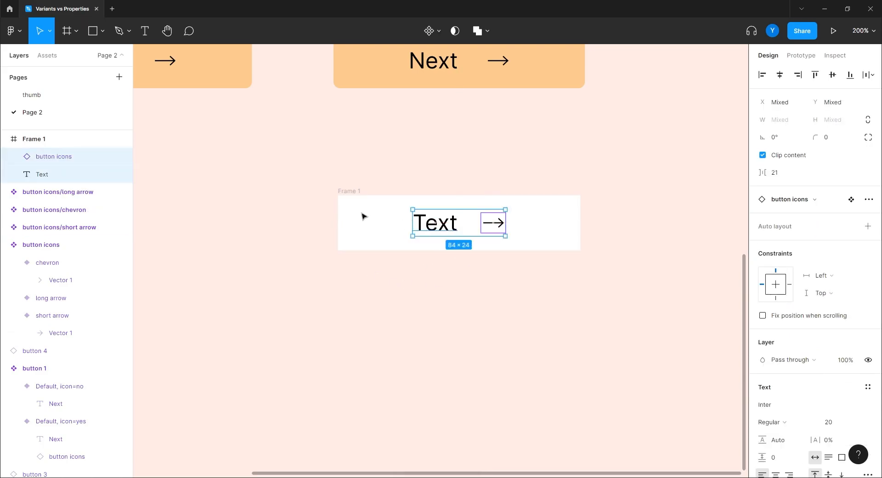
Apply horizontal auto layout with centred contents to the white frame and make its width fixed
click(347, 191)
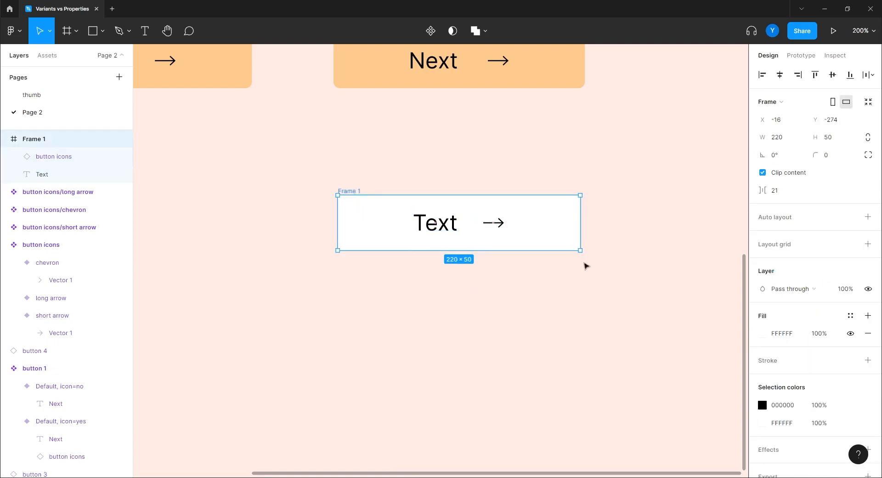
key(shift+a)
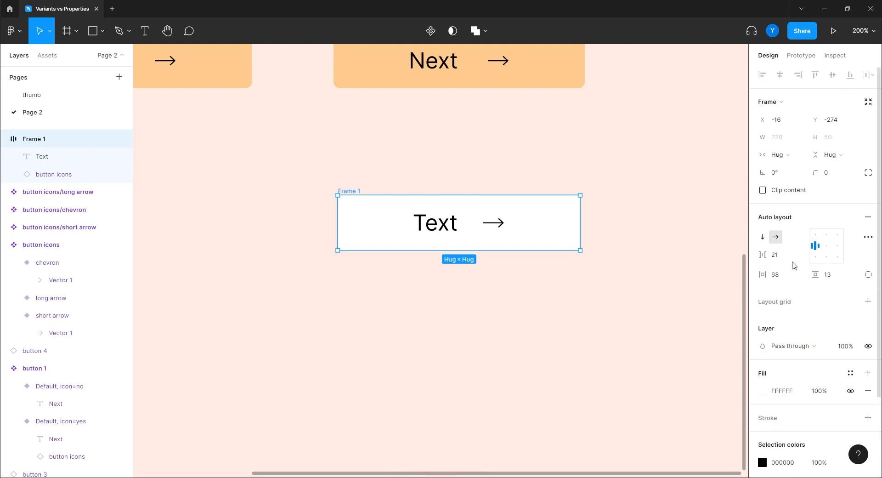
click(502, 320)
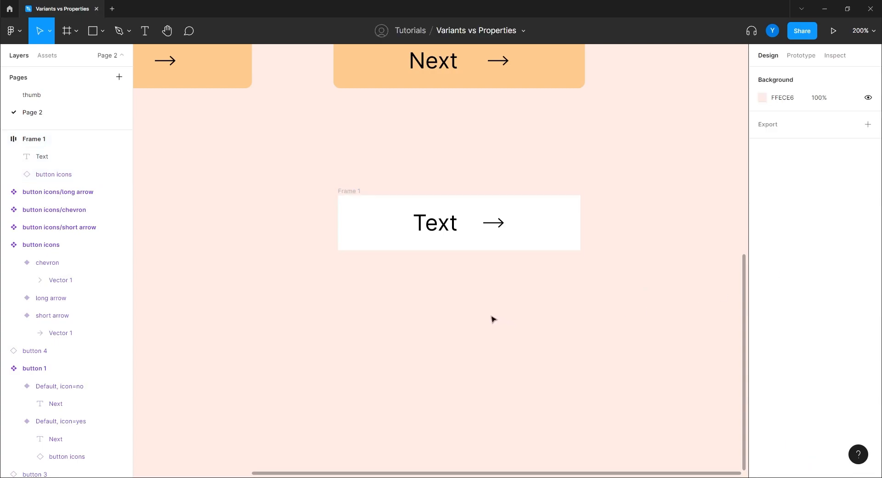
click(354, 191)
click(779, 154)
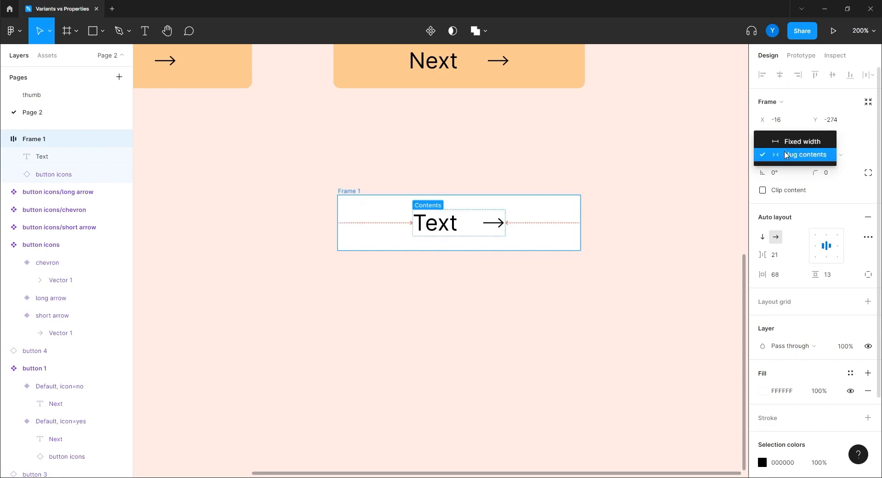
click(783, 141)
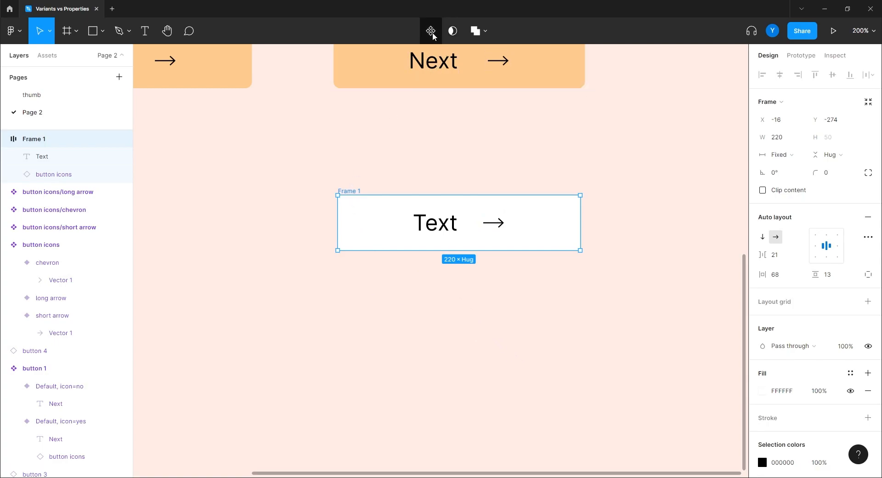
Rename the white auto-layout frame as "button 10" and turn it into a component
double_click(37, 141)
text(butto)
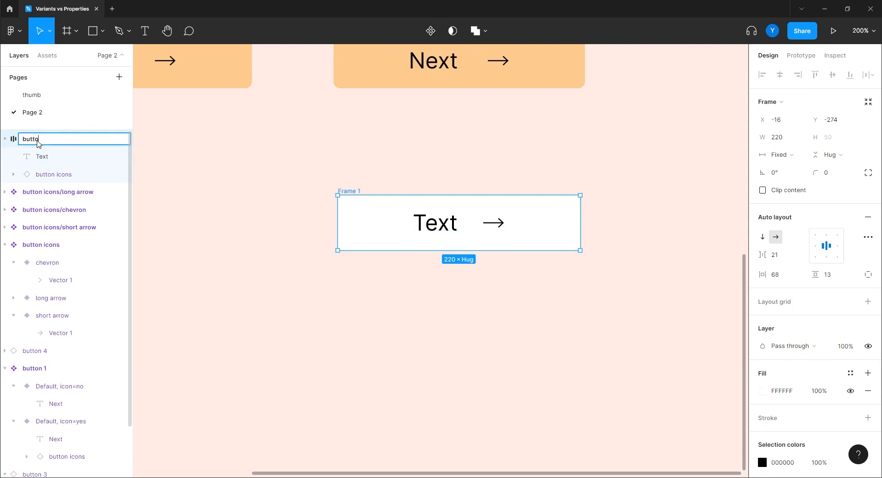
text(n 10)
key(Return)
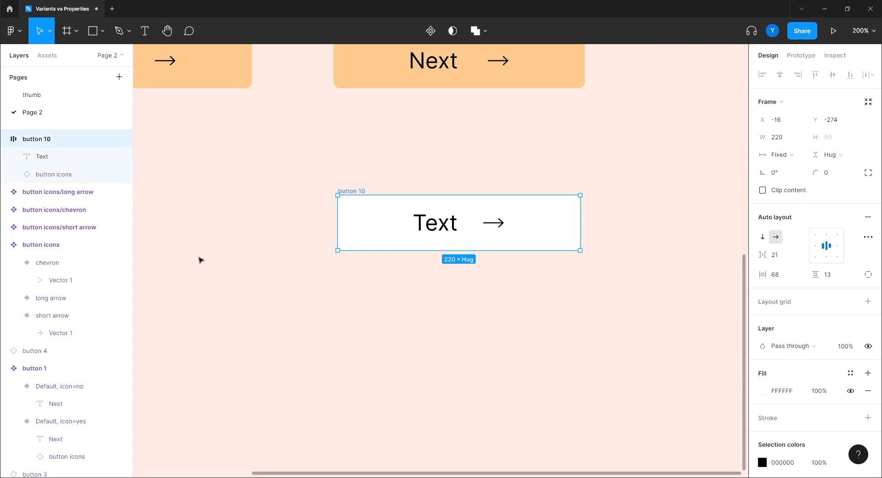
click(430, 30)
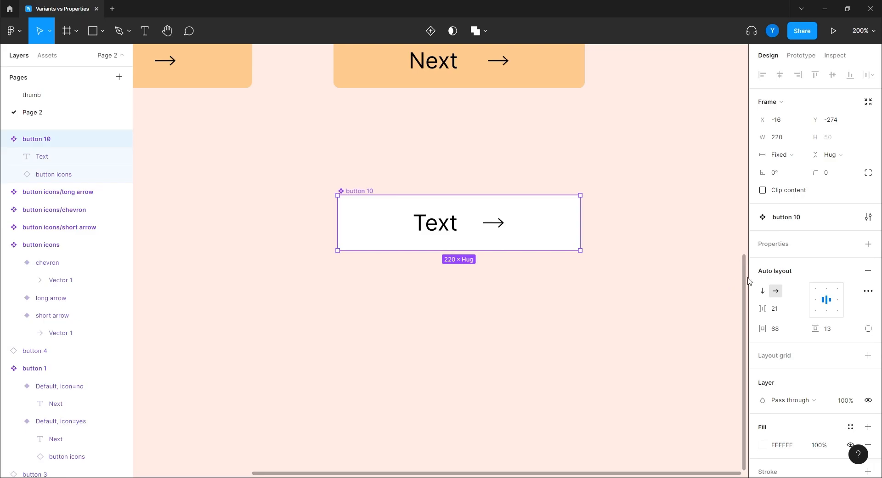
Create a Boolean component property named "icon" with the value True on button 10
click(867, 244)
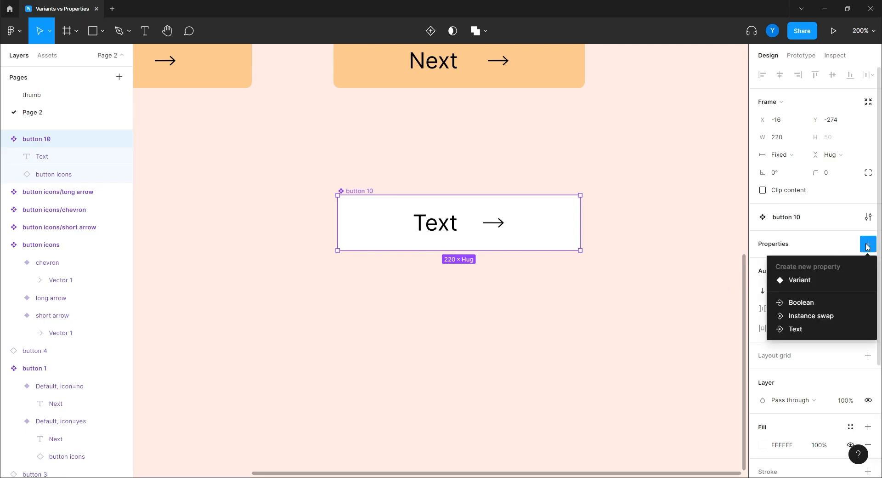
click(798, 302)
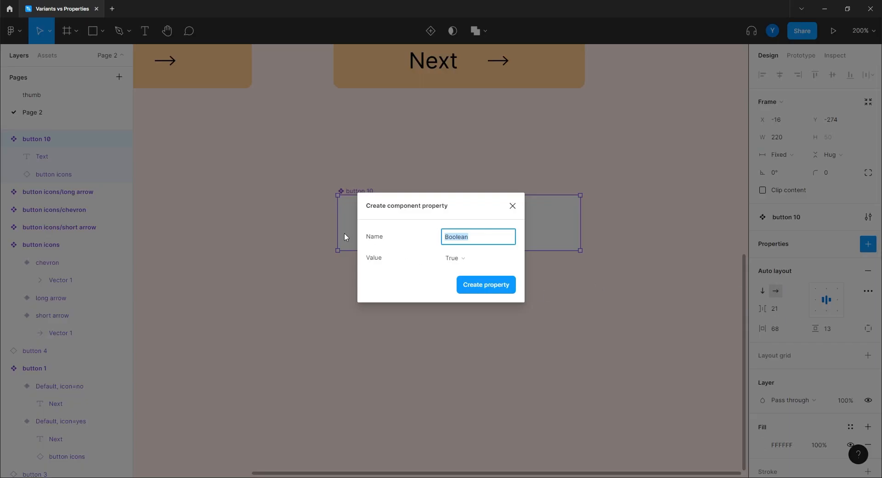
text(icon)
click(473, 287)
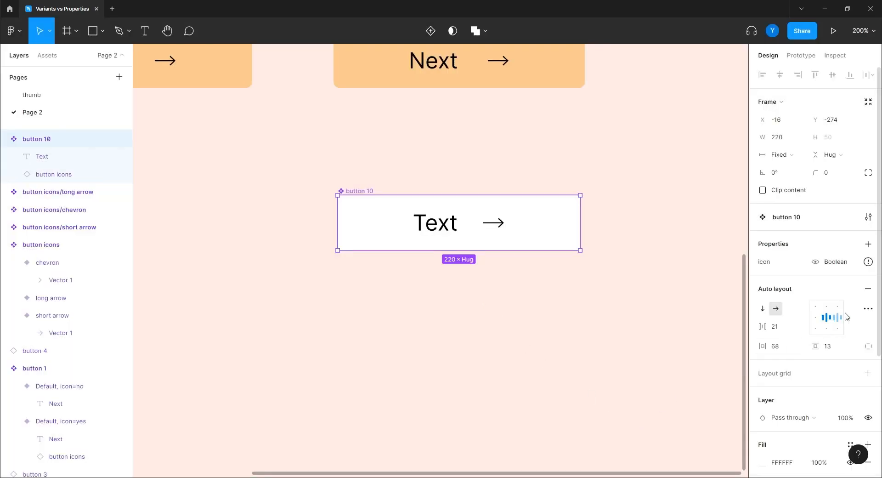
mouse_move(867, 262)
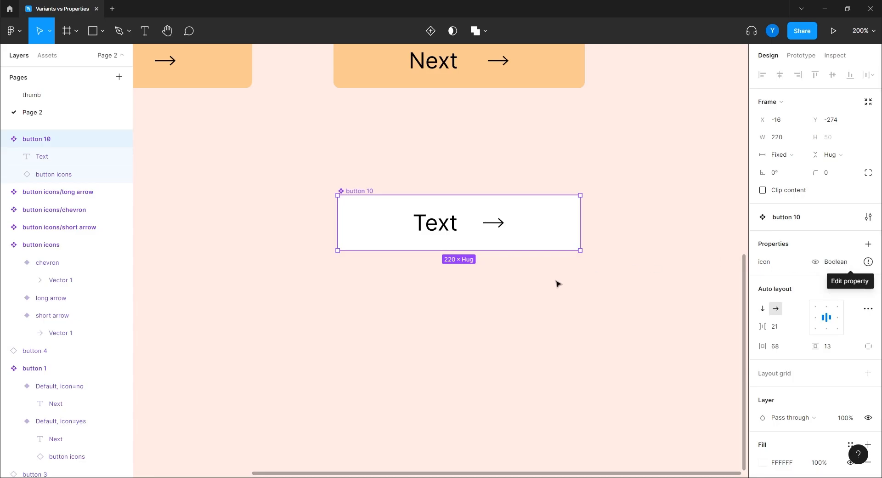
click(392, 318)
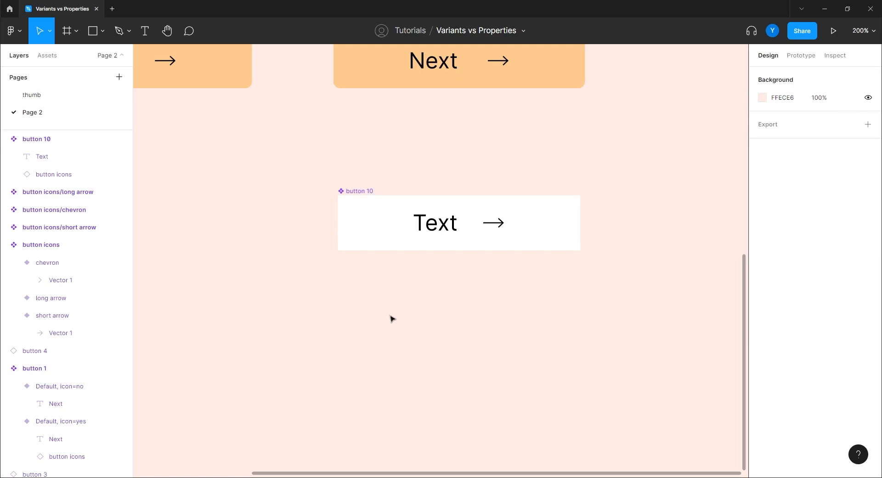
Apply the "icon" Boolean property to the layer visibility of the arrow icon inside button 10
click(493, 227)
click(494, 229)
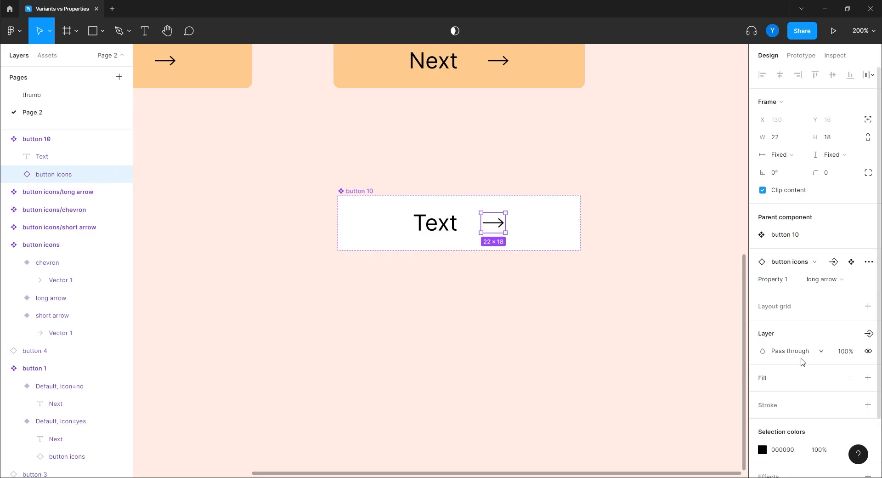
click(868, 334)
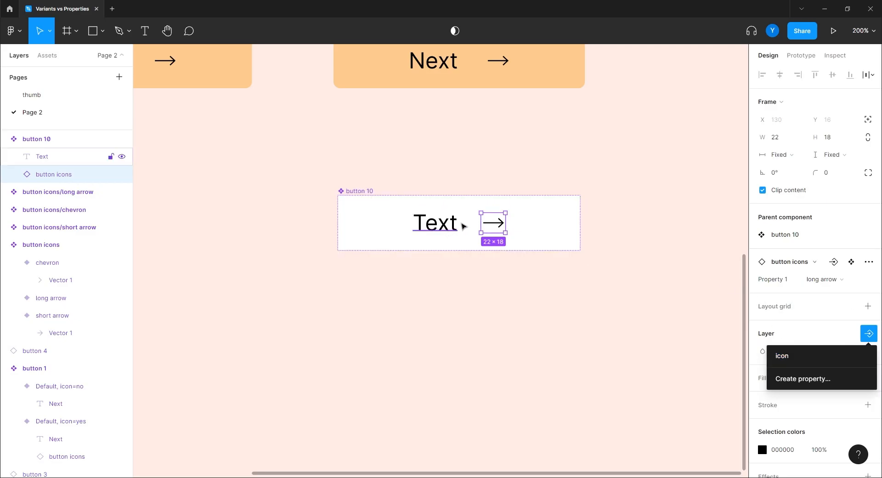
click(784, 360)
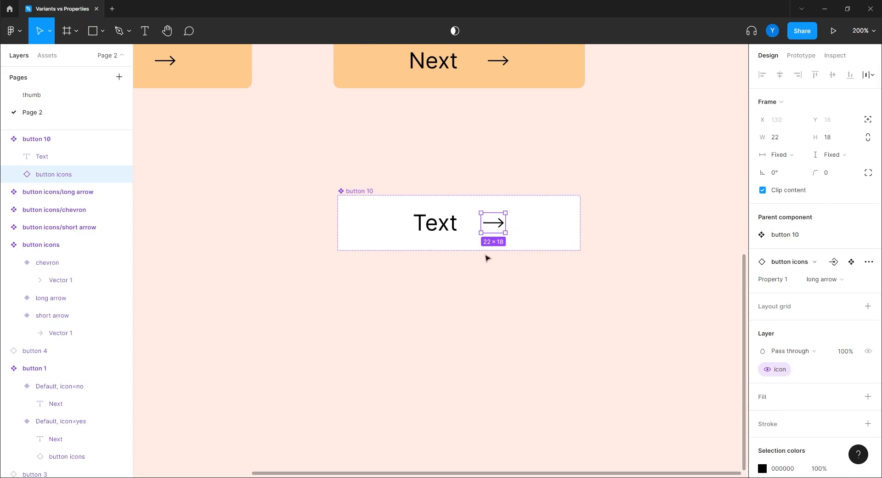
click(403, 296)
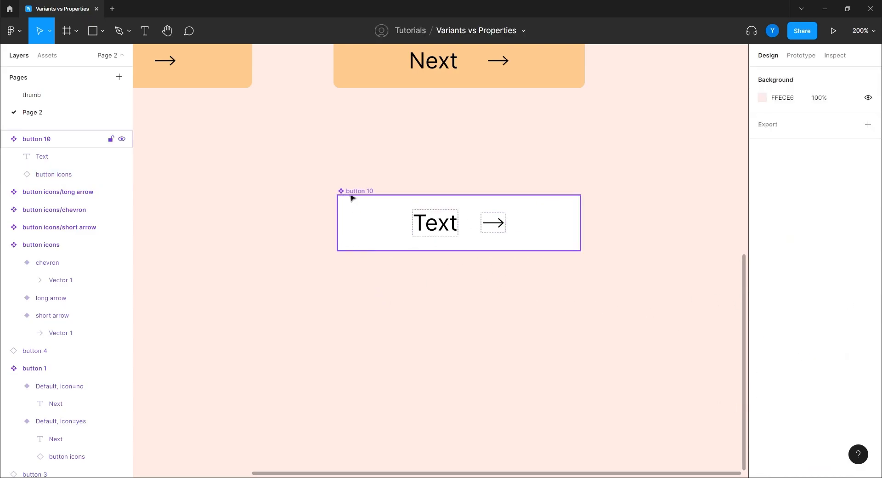
Place an instance of button 10 directly below the main component and test switching its icon property off and on
drag(357, 193, 357, 287)
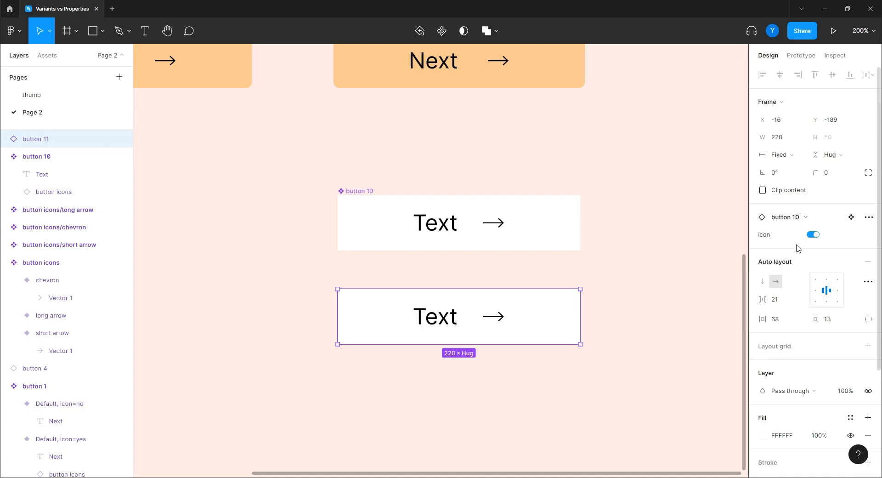
click(812, 235)
click(812, 235)
click(678, 268)
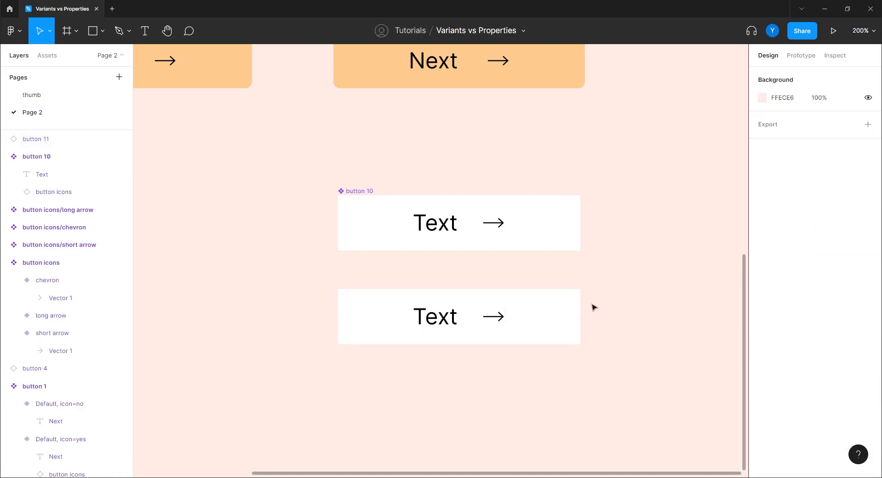
click(534, 329)
click(812, 235)
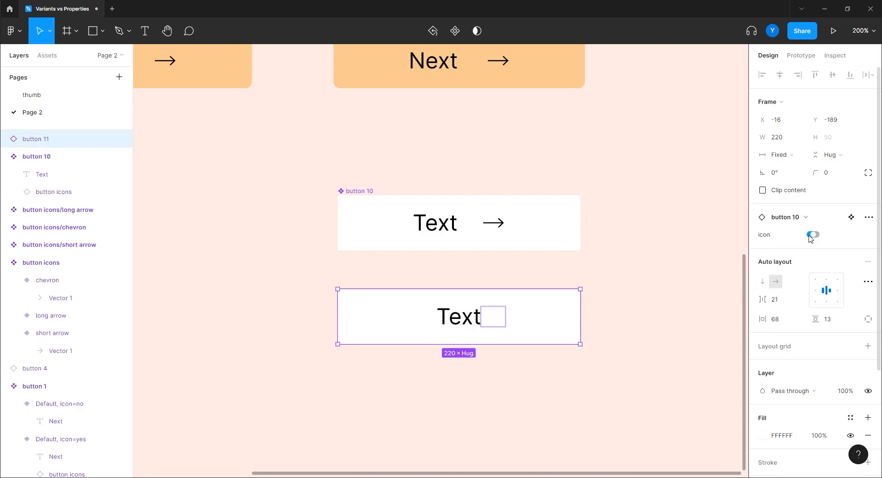
click(812, 234)
click(663, 249)
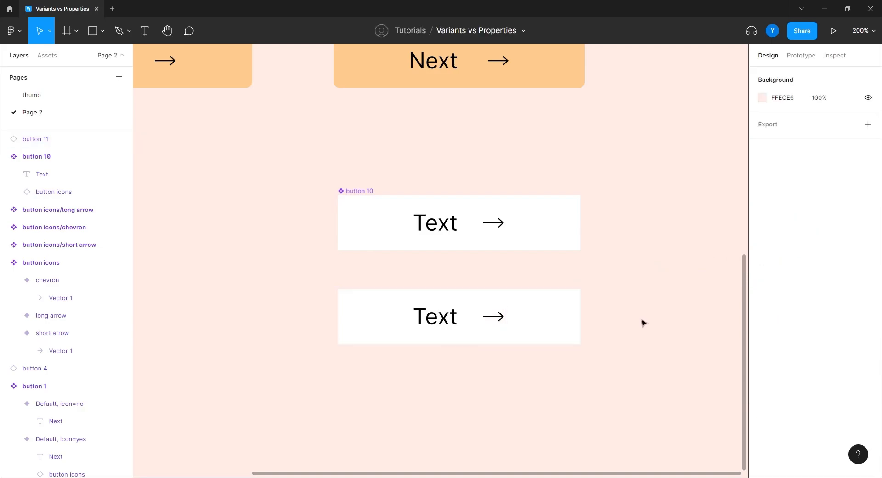
double_click(436, 223)
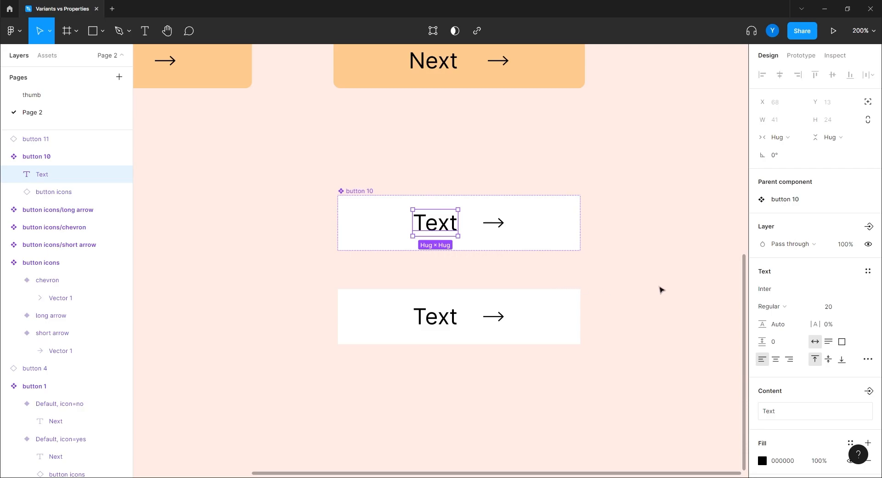
click(651, 253)
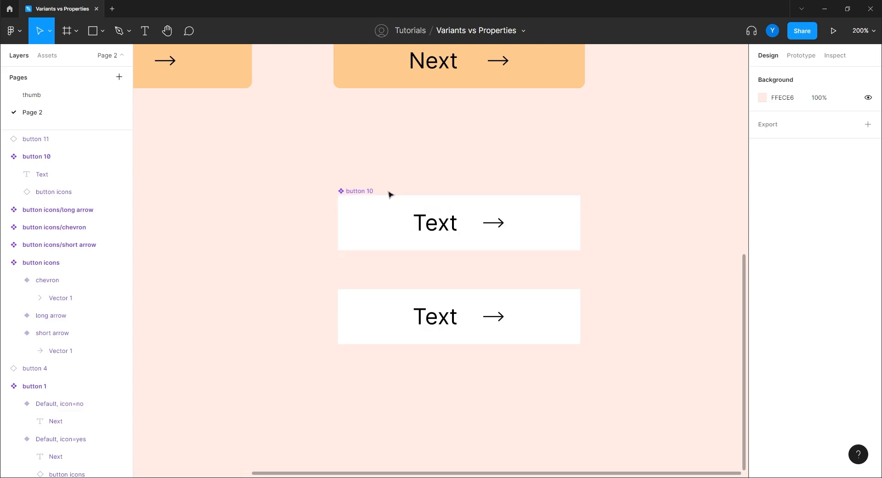
Create a Text component property named "label" with the value "Text" on button 10
click(371, 192)
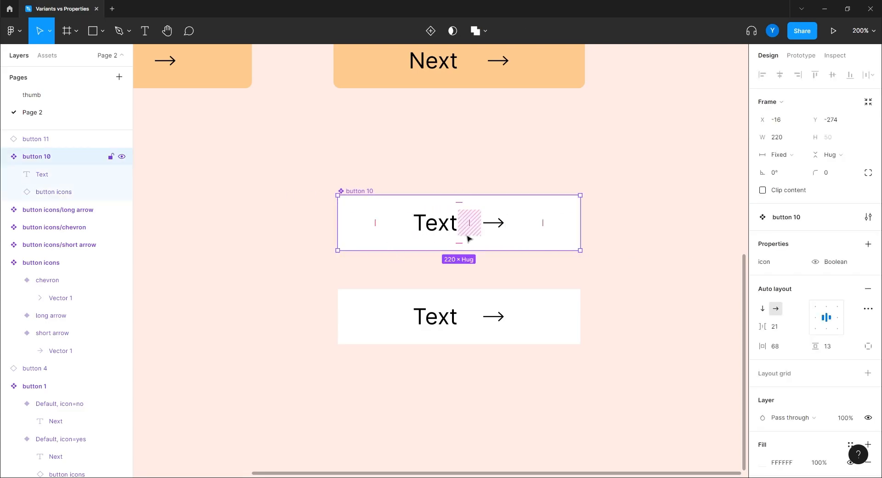
click(868, 246)
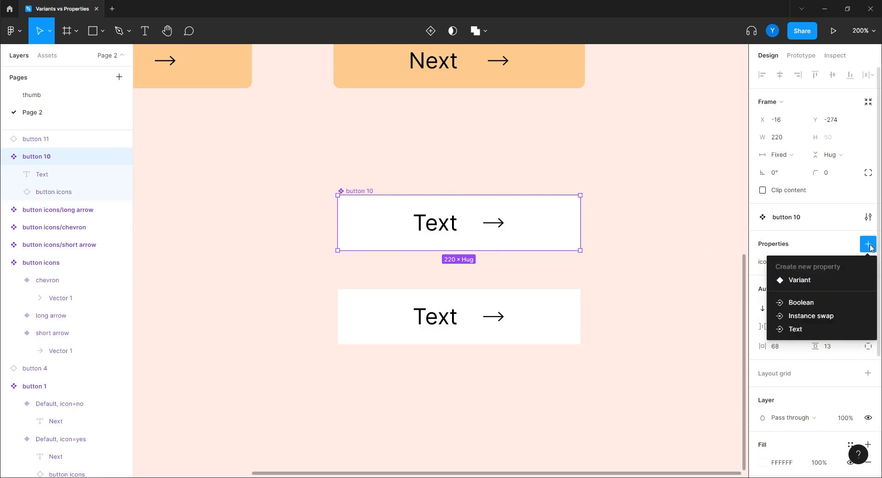
click(820, 327)
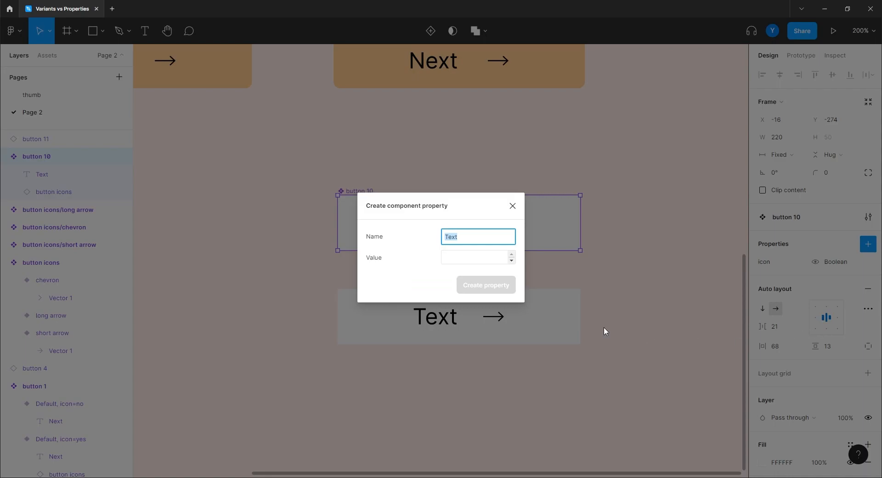
text(label)
click(458, 203)
click(464, 258)
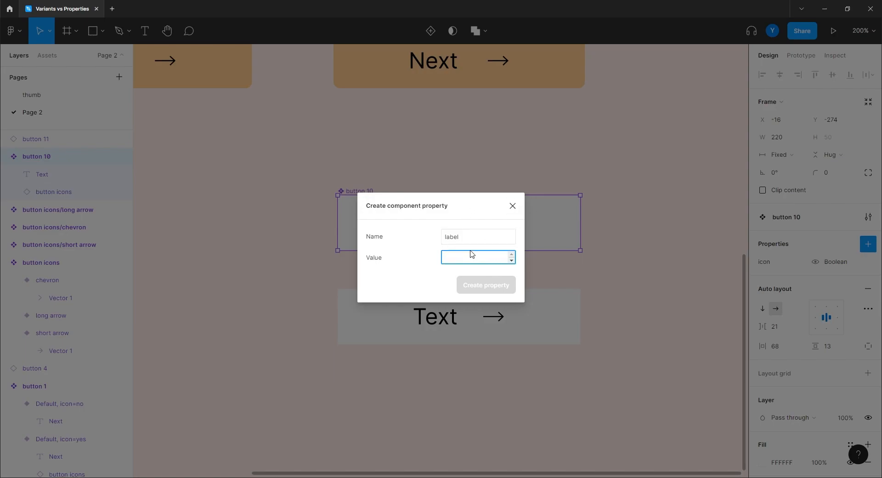
text(Text)
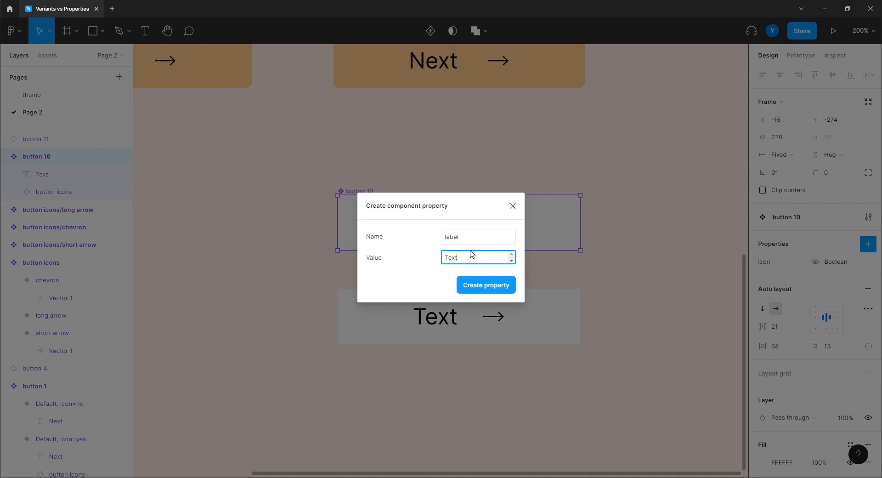
click(488, 292)
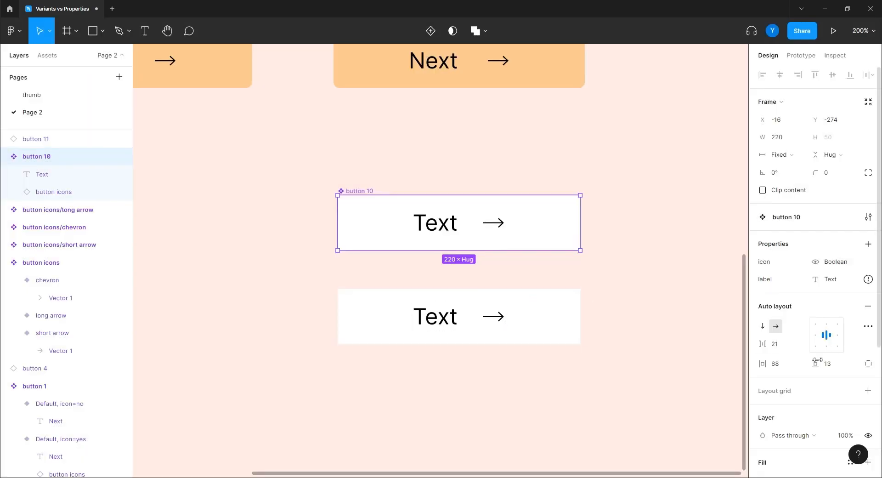
Set the horizontal alignment of the text layer inside the button 10 main component to centre
click(435, 223)
click(775, 359)
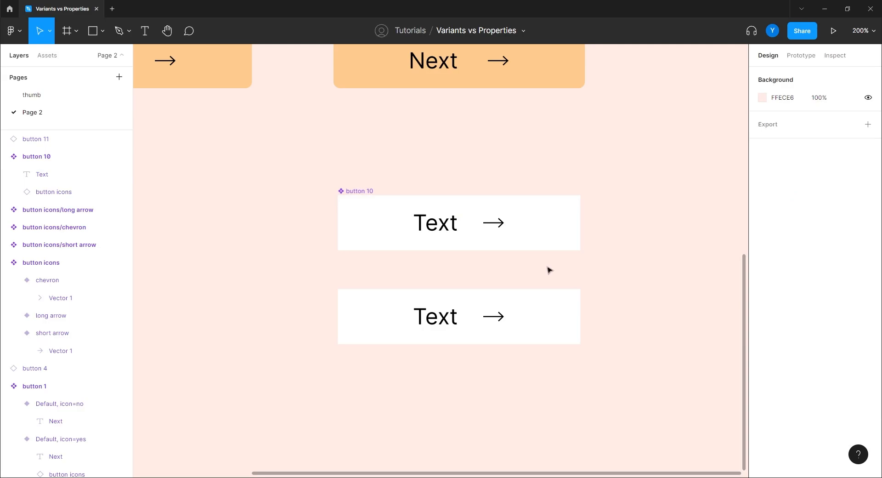
click(360, 192)
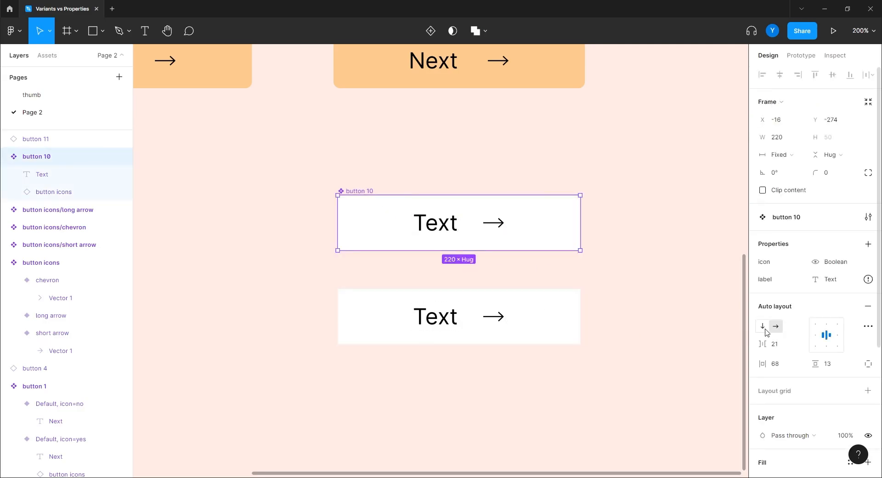
scroll(803, 280, down, 5)
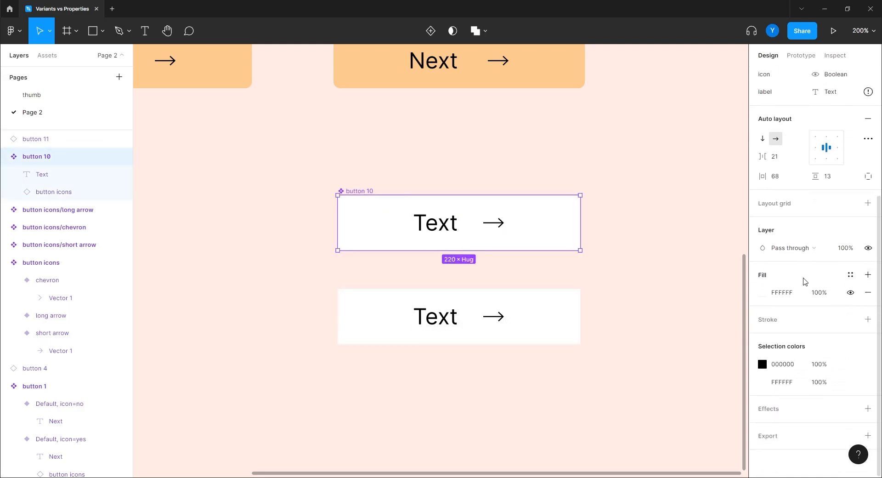
scroll(804, 281, up, 5)
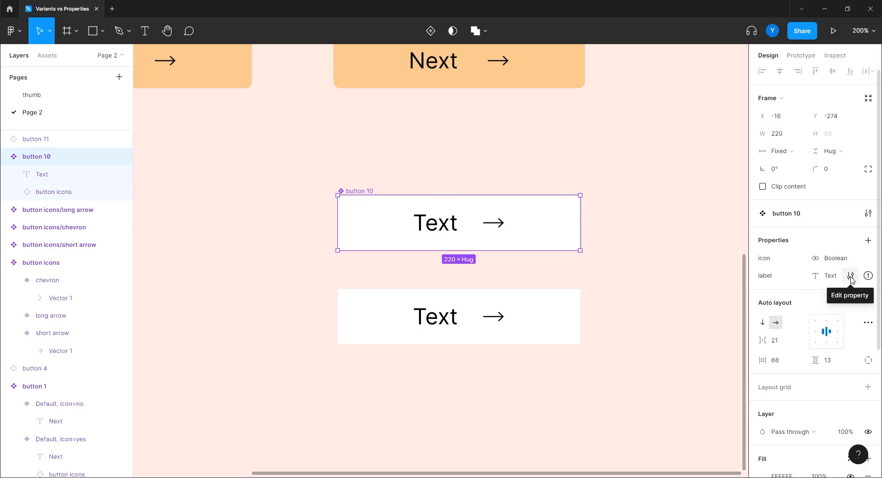
scroll(831, 295, down, 3)
scroll(831, 295, down, 1)
scroll(831, 295, up, 3)
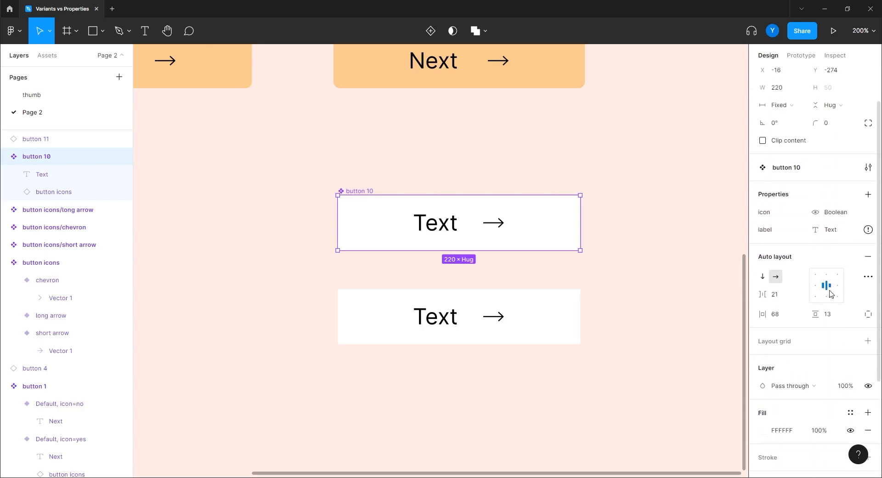
Apply the "label" text property to the content of the text layer inside the button 10 main component
click(435, 229)
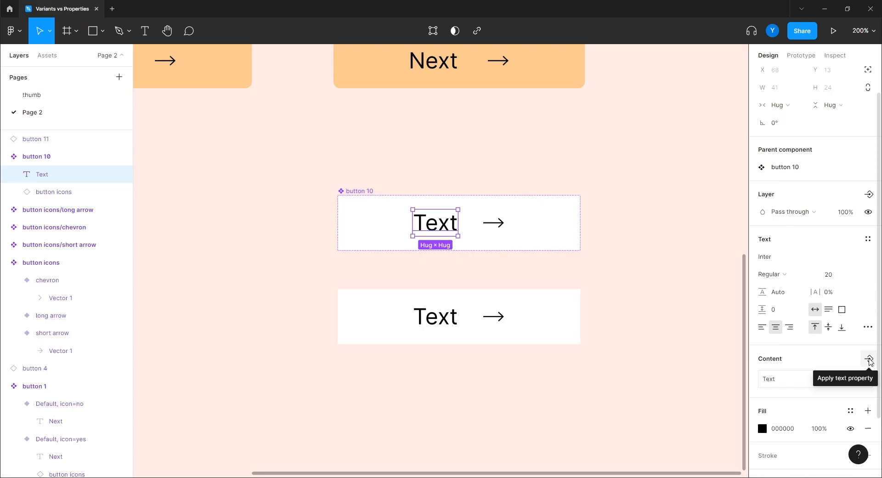
click(869, 360)
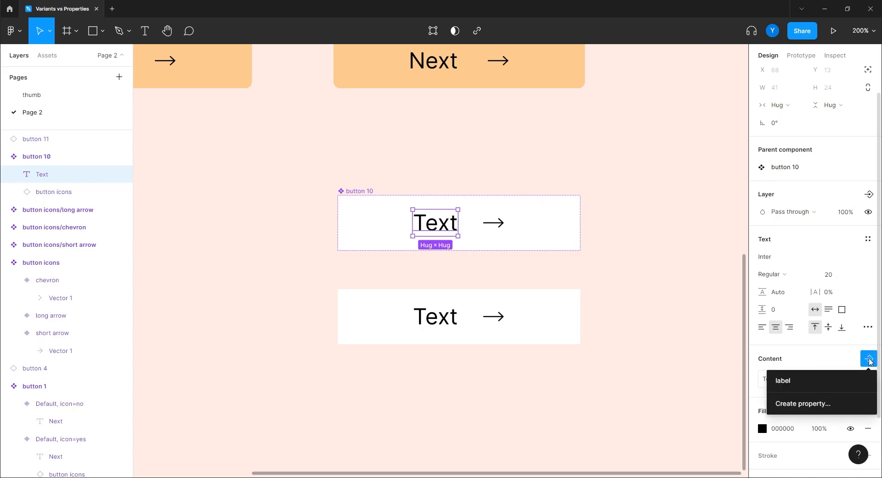
click(794, 379)
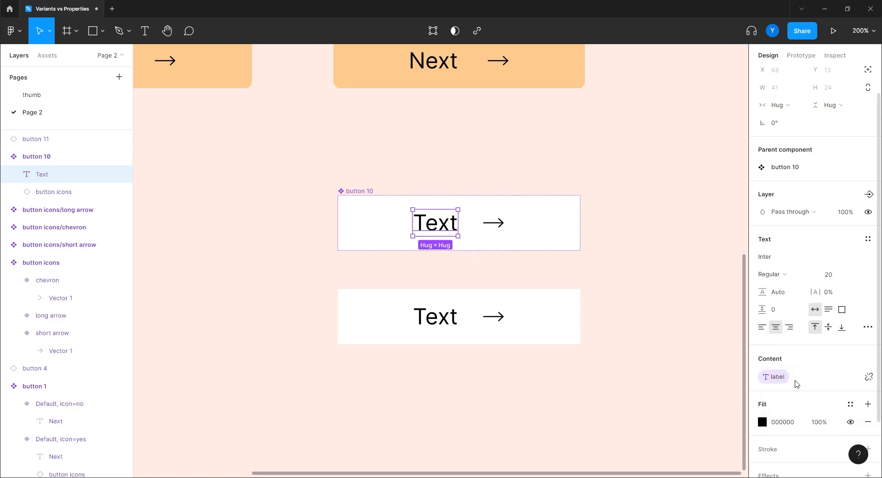
click(628, 287)
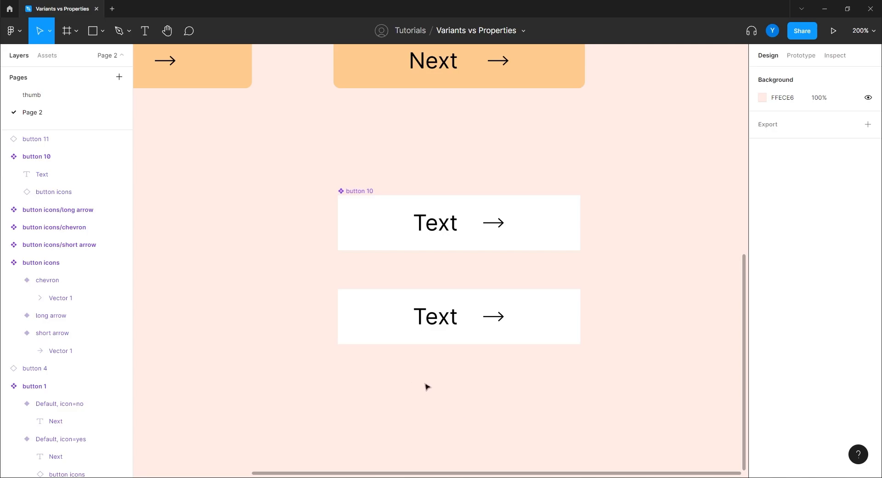
Set the label property of the button 11 instance to "Button"
click(385, 319)
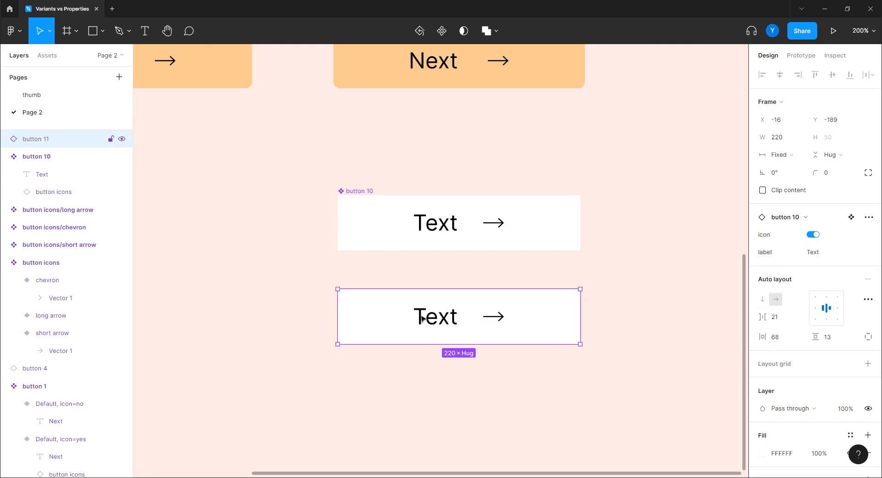
click(813, 253)
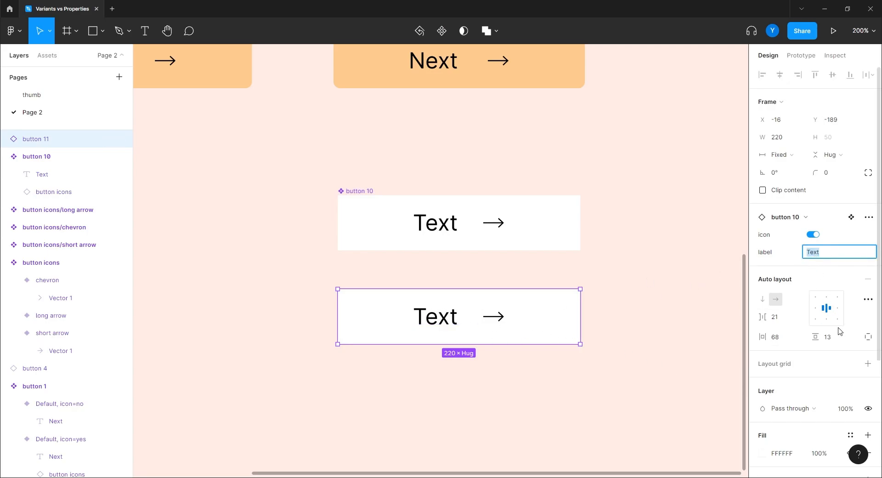
text(Button)
key(Return)
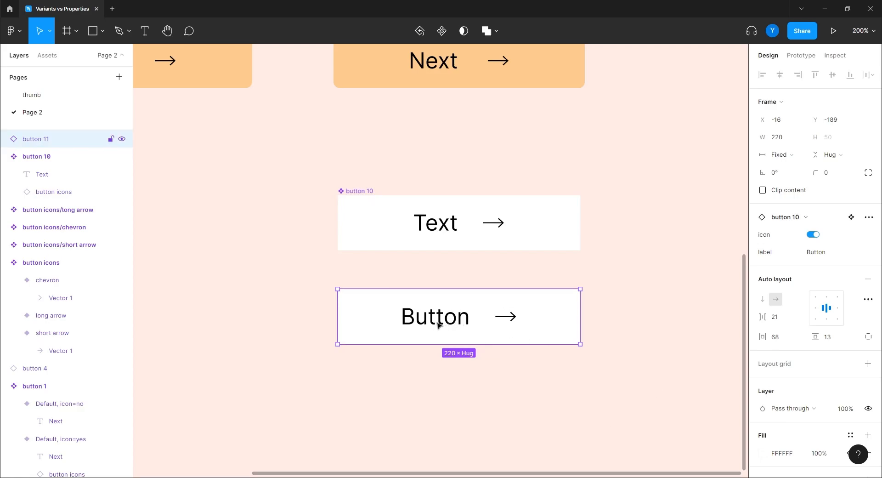
click(274, 323)
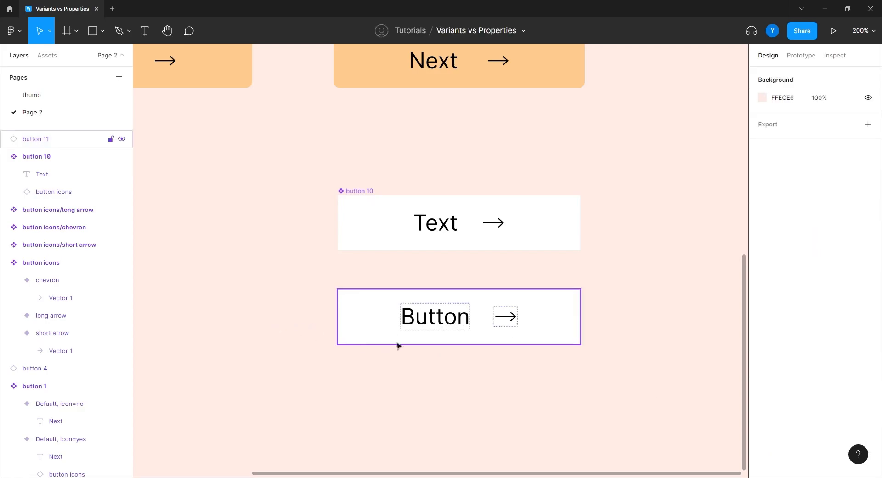
Replace the text of the button 11 instance with "Text" by editing it directly on the canvas
click(424, 324)
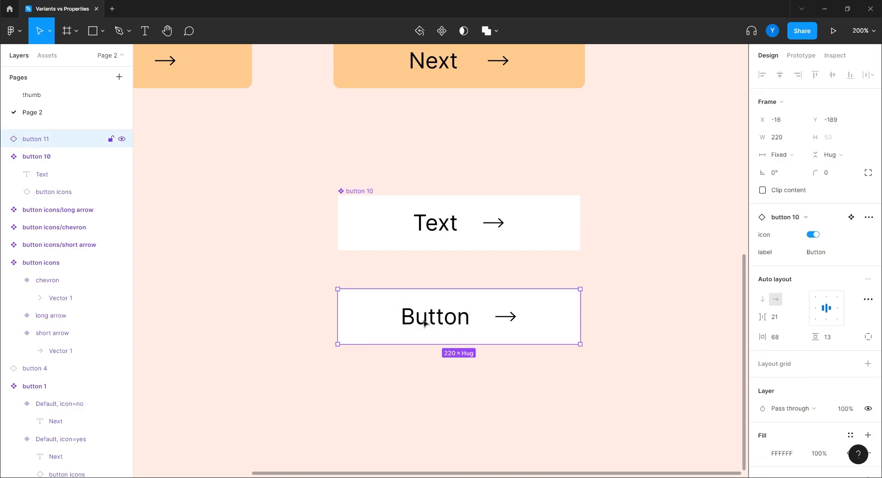
double_click(431, 322)
double_click(432, 317)
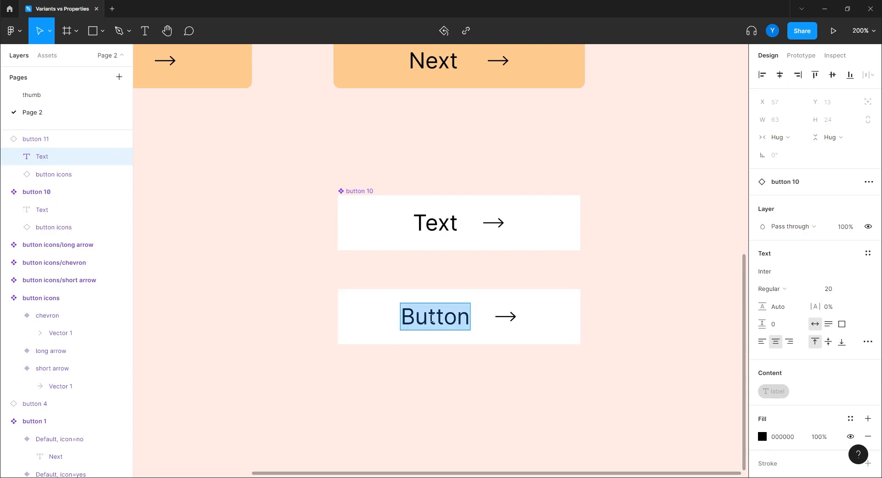
text(Text)
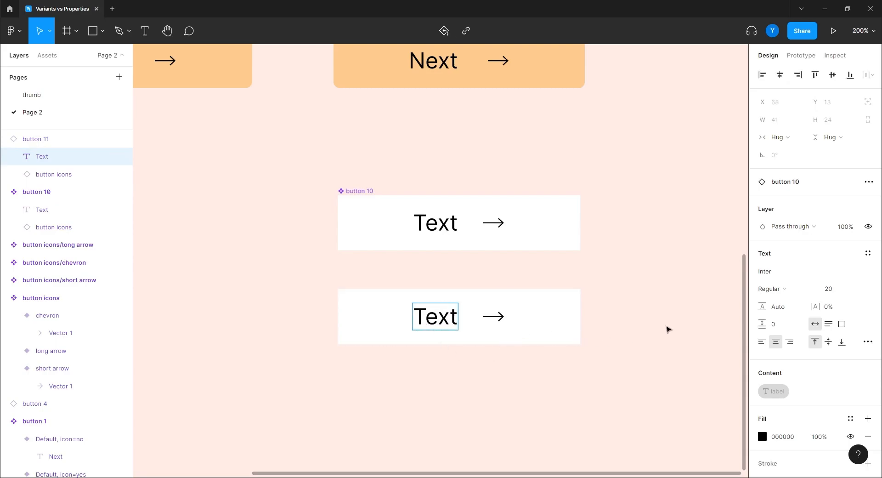
key(Return)
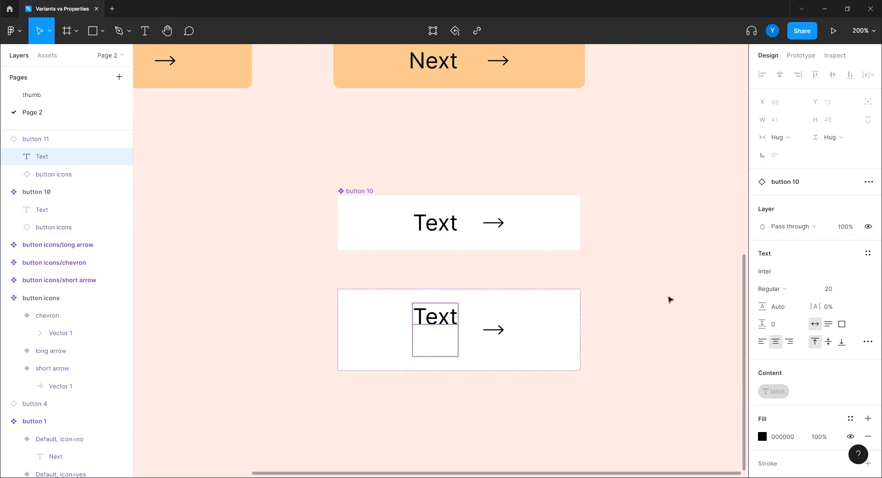
Remove the extra empty line after "Text" in the button 11 instance's text layer and leave text editing
click(435, 346)
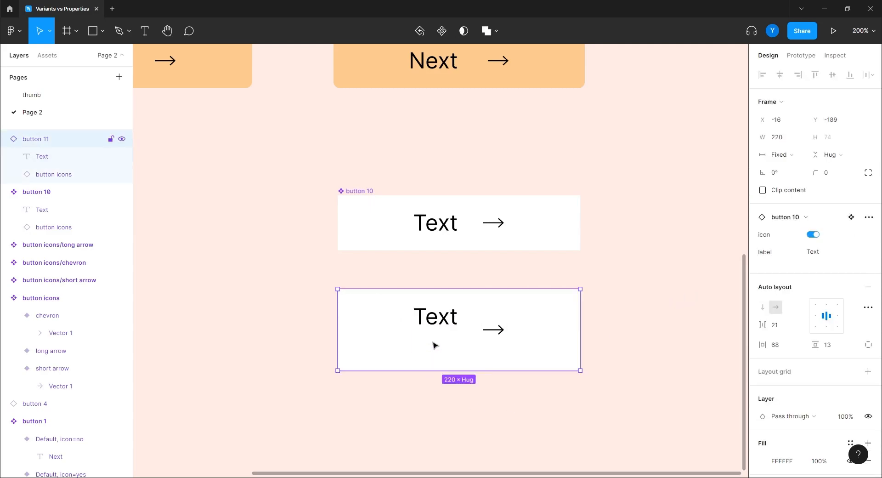
double_click(434, 318)
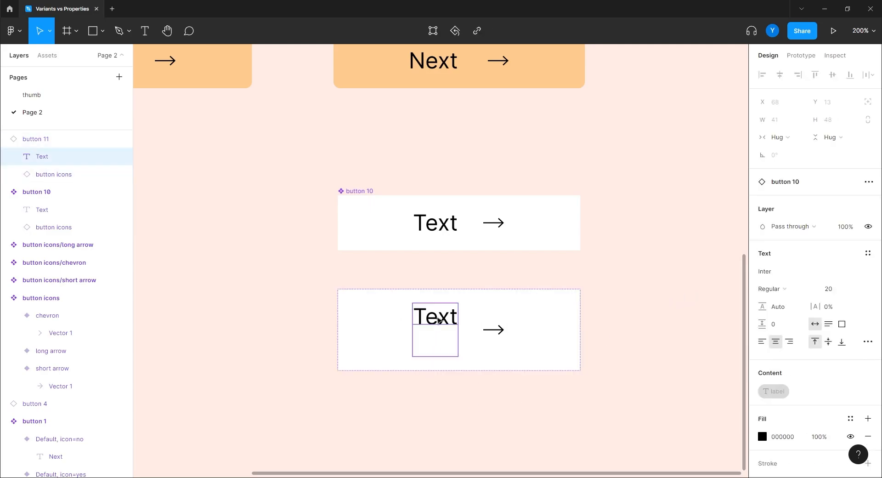
click(435, 341)
double_click(434, 323)
double_click(434, 323)
click(435, 339)
key(BackSpace)
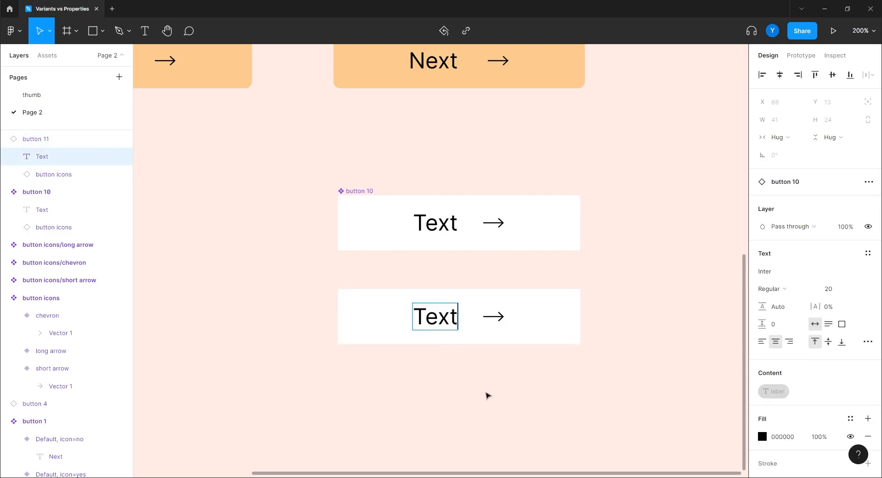
key(Escape)
click(432, 381)
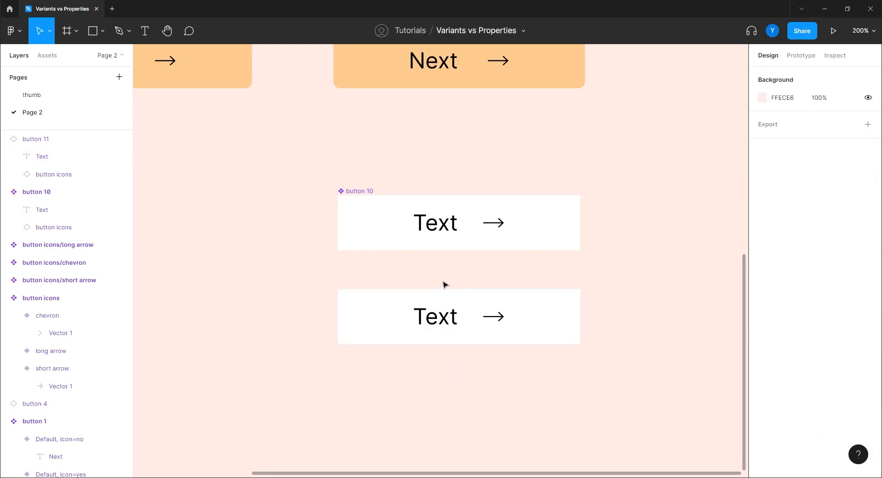
Examine the inspect details of the button 11 instance, including its icon and label properties
click(555, 316)
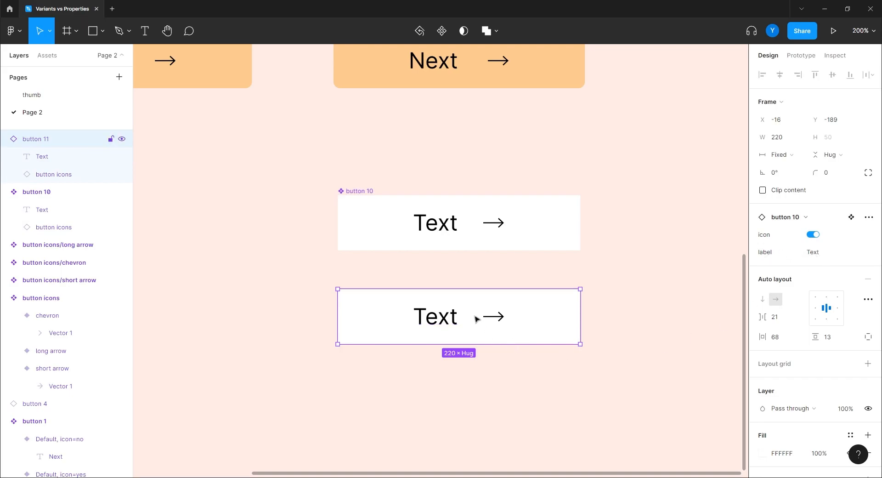
click(286, 294)
drag(285, 321, 281, 228)
drag(285, 257, 283, 346)
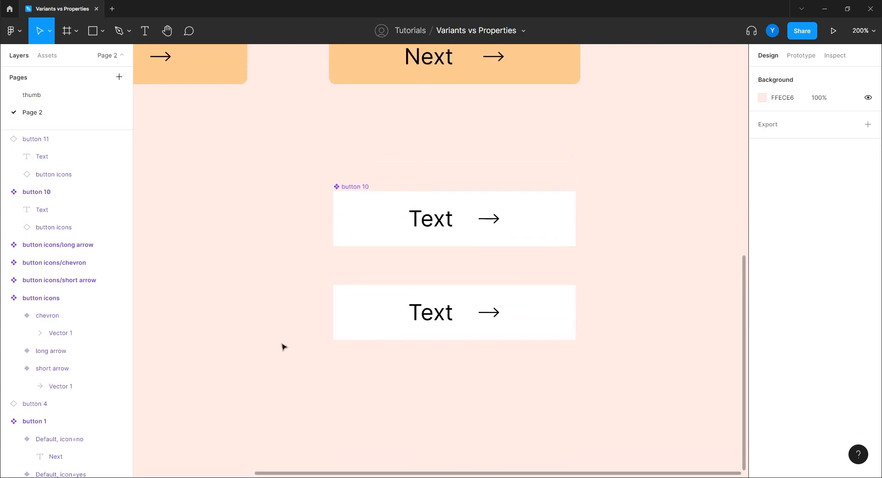
click(378, 315)
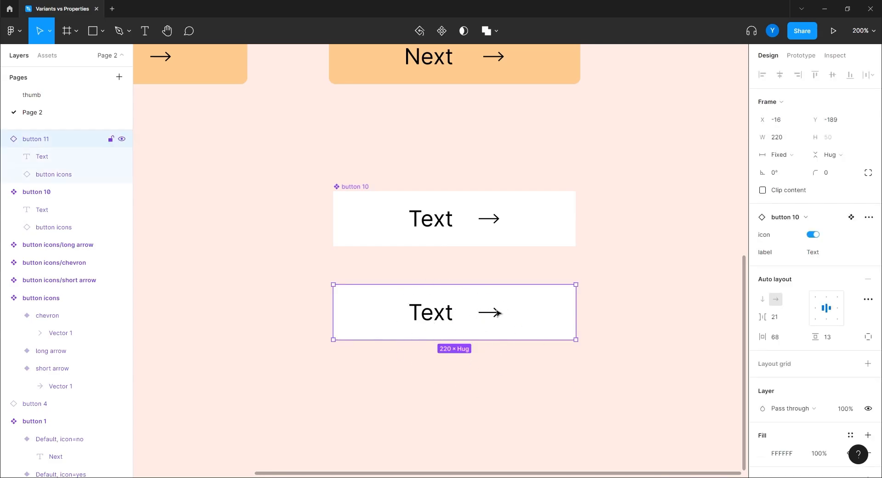
click(835, 55)
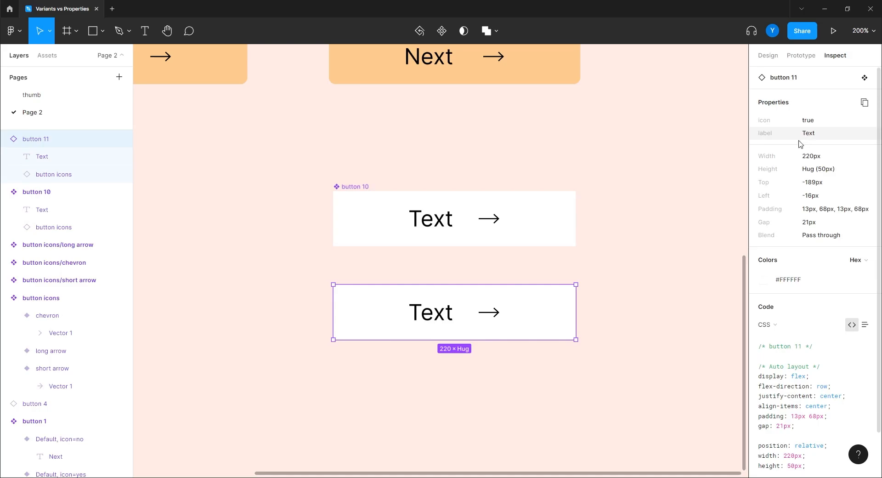
Inspect the variant properties of the button 4 instance and the content details of its "Next" text layer
drag(262, 188, 408, 295)
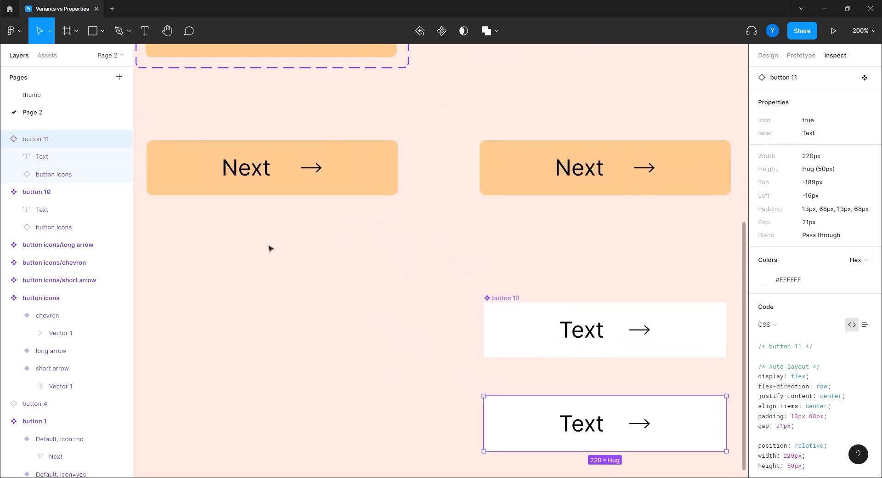
click(196, 169)
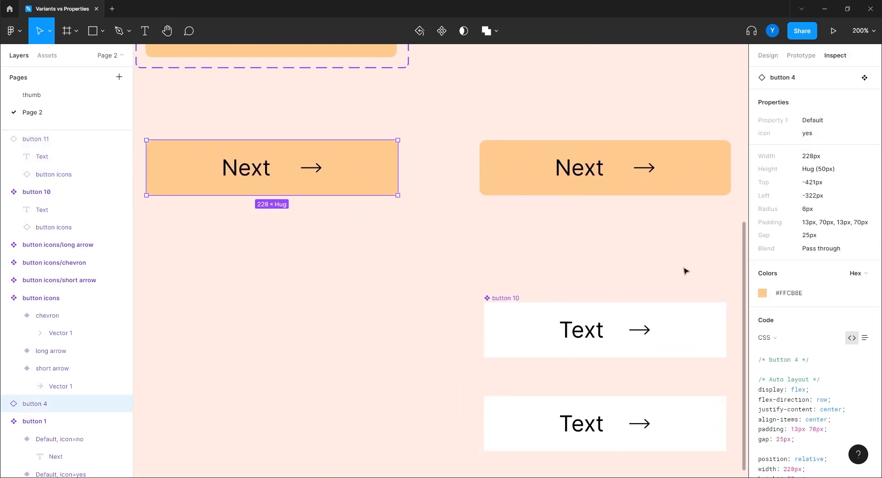
double_click(252, 174)
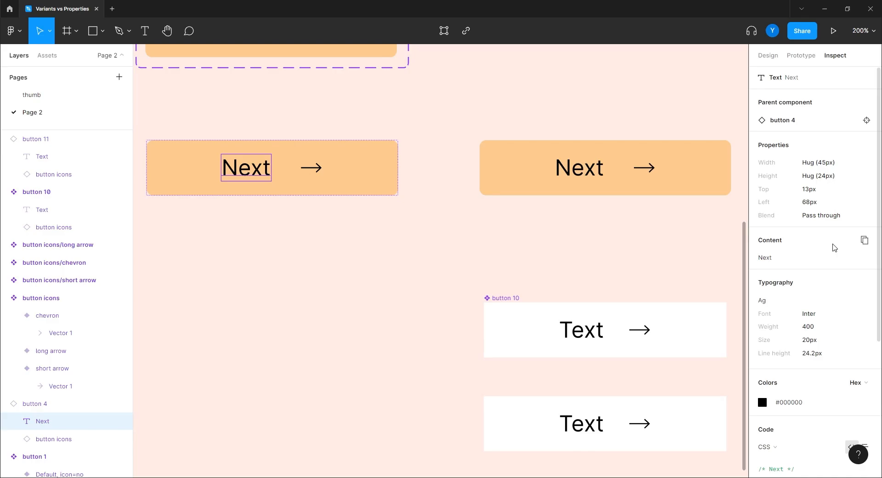
click(312, 238)
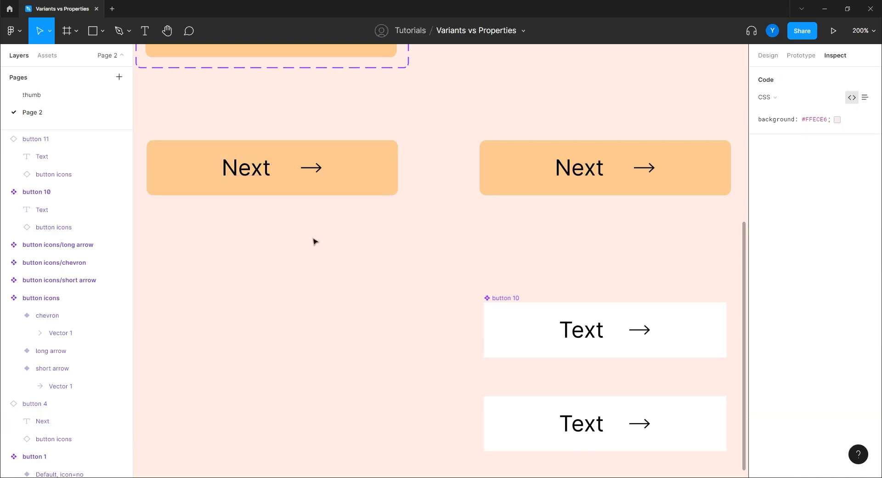
Return to the design settings and stack two copies of the button 11 instance evenly below it
scroll(418, 328, down, 5)
scroll(418, 329, right, 3)
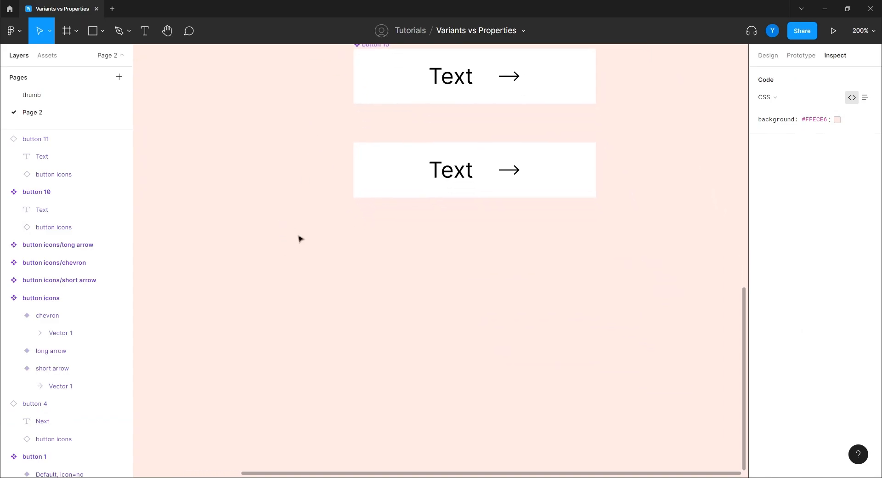
click(768, 55)
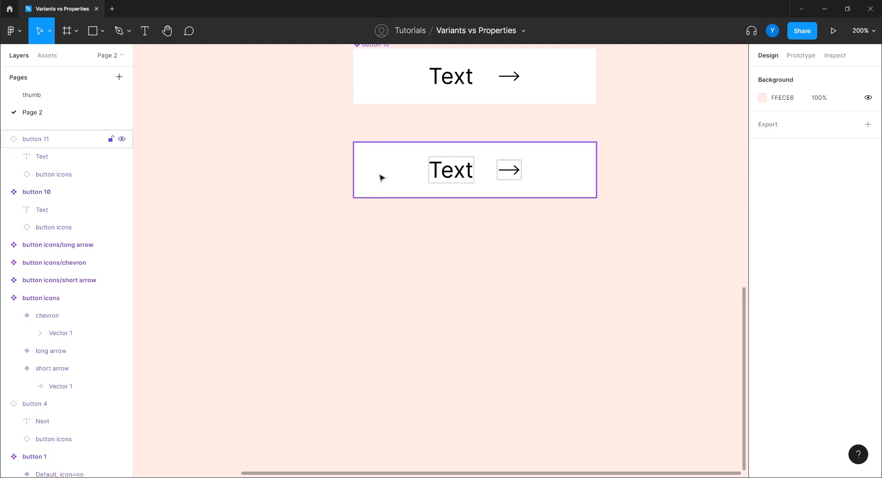
drag(381, 177, 381, 255)
key(ctrl+d)
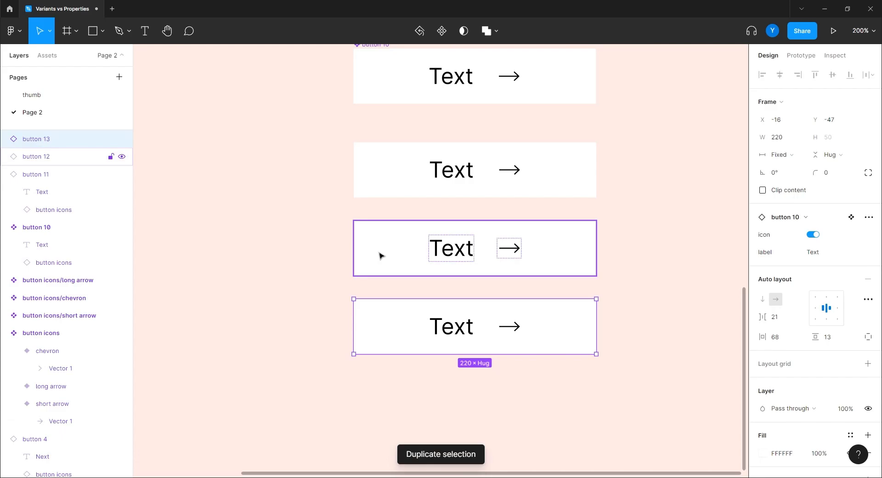
click(271, 217)
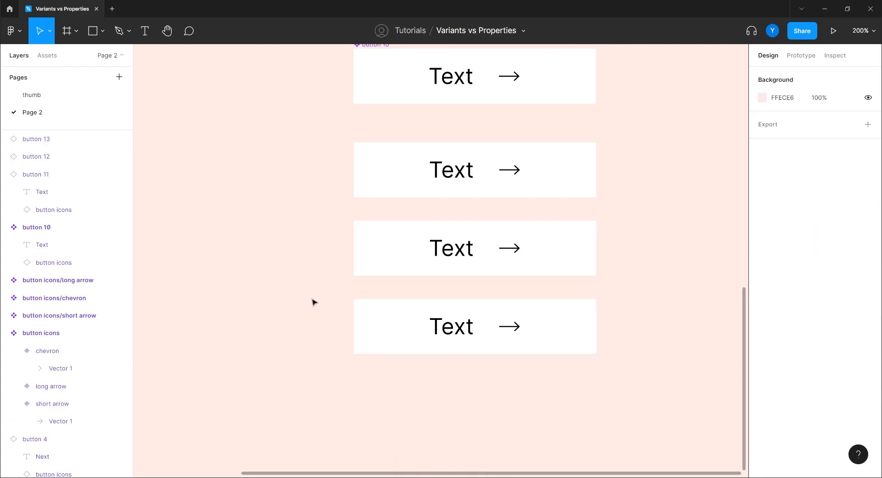
Set the label property of all three button 10 instances to "button" at once
drag(628, 123, 341, 401)
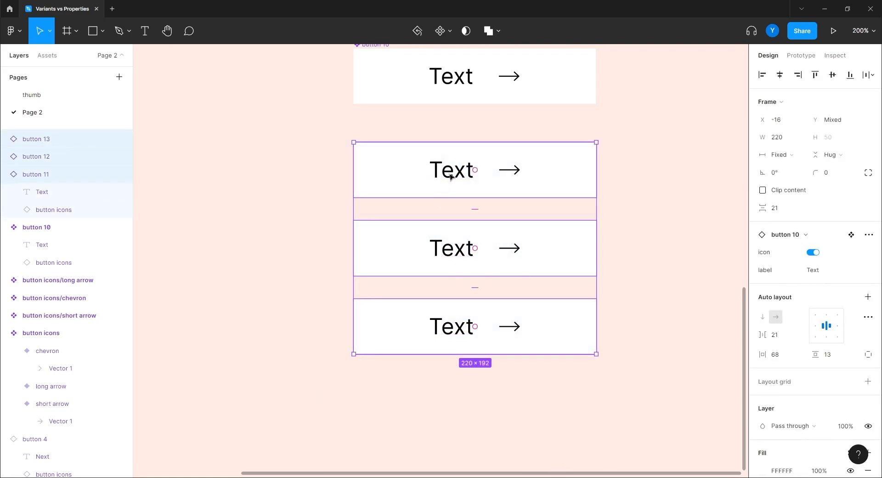
click(812, 270)
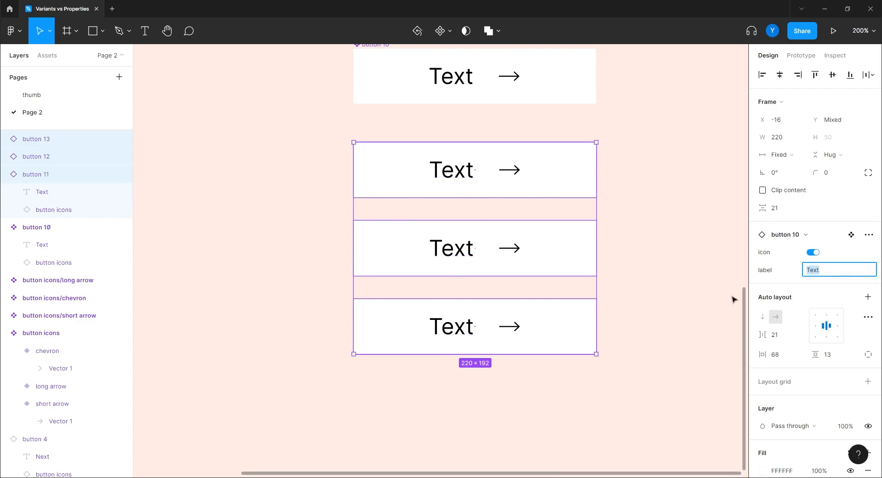
text(button)
key(Return)
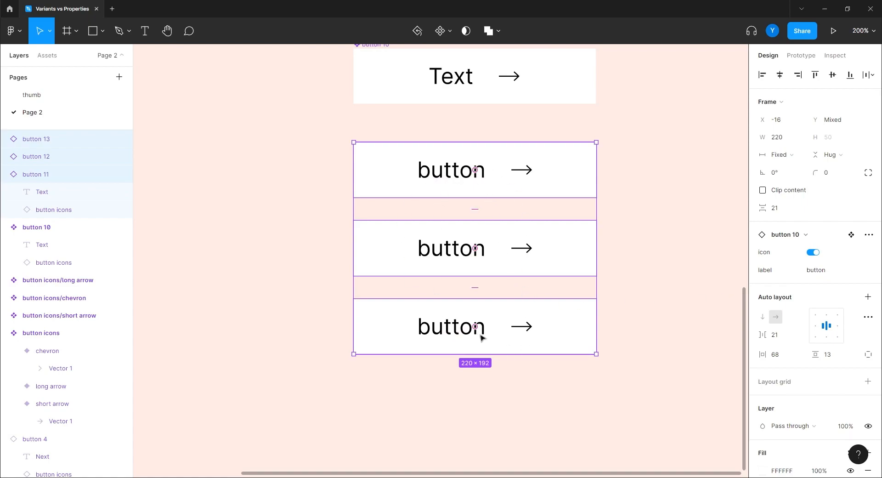
click(278, 273)
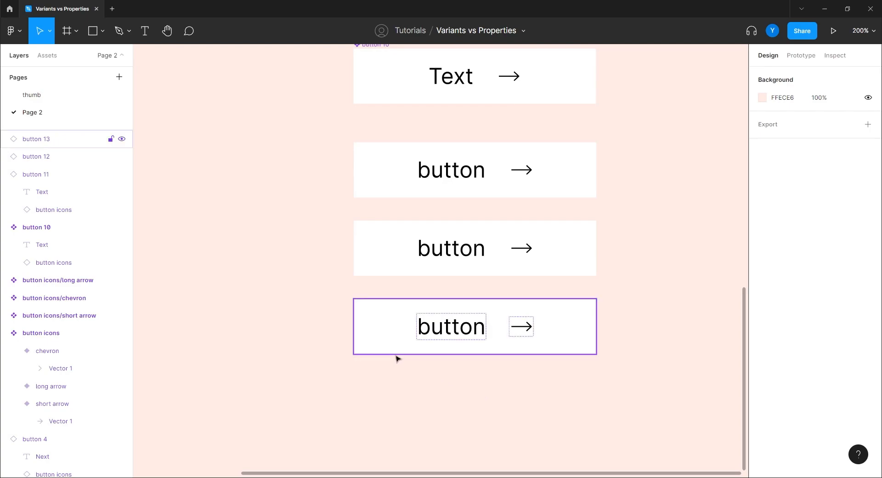
Delete the two duplicated instances, button 12 and button 13, keeping only button 11
scroll(275, 285, up, 3)
scroll(275, 285, left, 1)
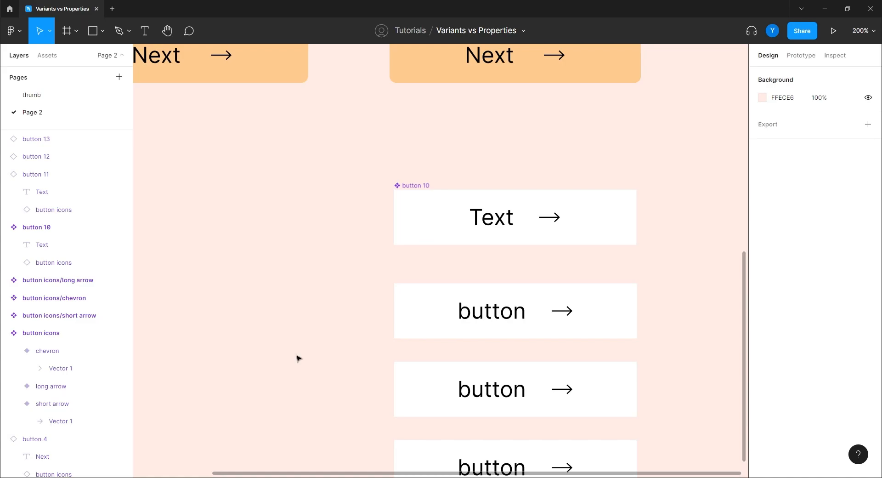
scroll(359, 350, down, 2)
scroll(359, 349, right, 1)
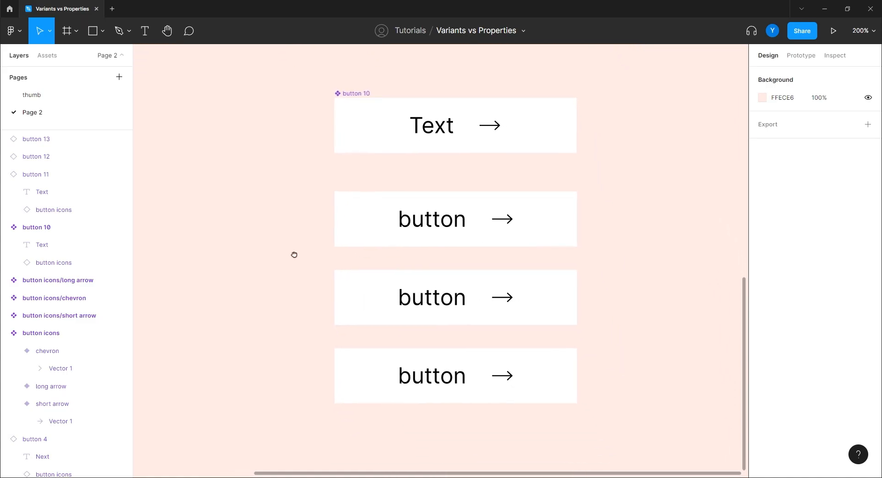
drag(626, 157, 278, 425)
scroll(292, 350, up, 2)
scroll(291, 350, left, 1)
click(640, 435)
drag(634, 457, 326, 315)
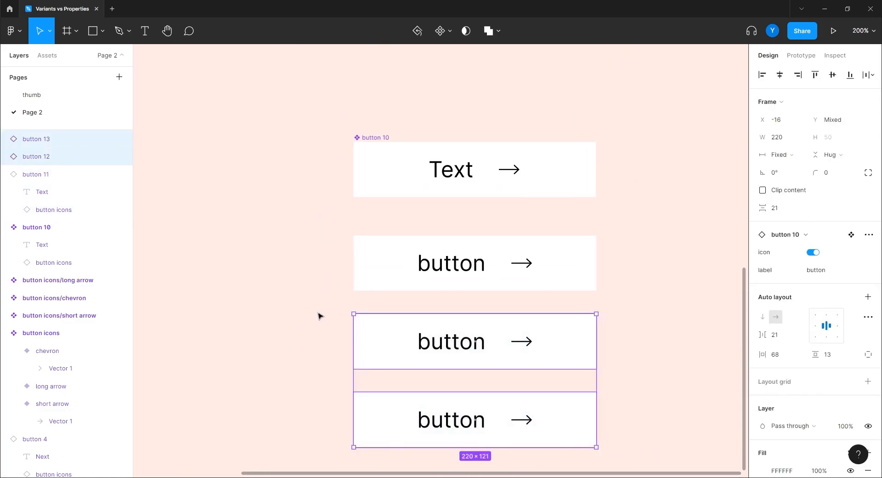
key(Delete)
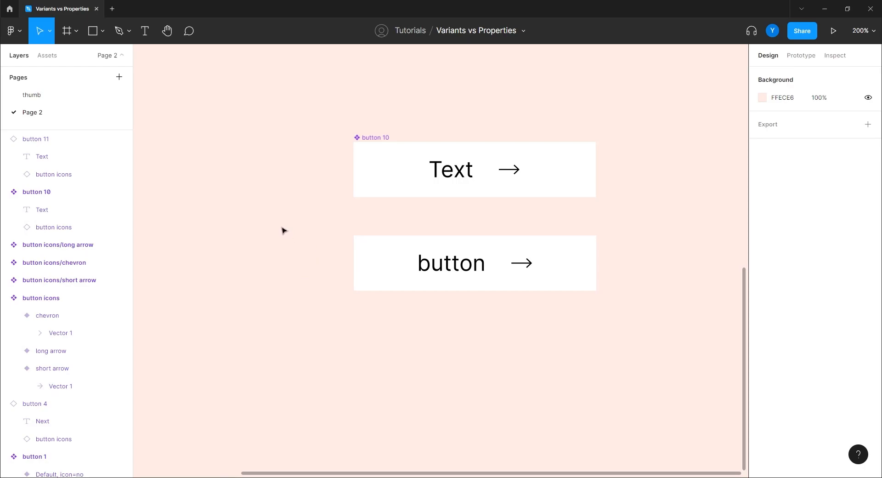
Move the button 10 main component and its instance together straight up, closer to the orange Next button
scroll(285, 248, up, 3)
scroll(299, 262, left, 1)
scroll(413, 308, down, 1)
drag(612, 357, 312, 170)
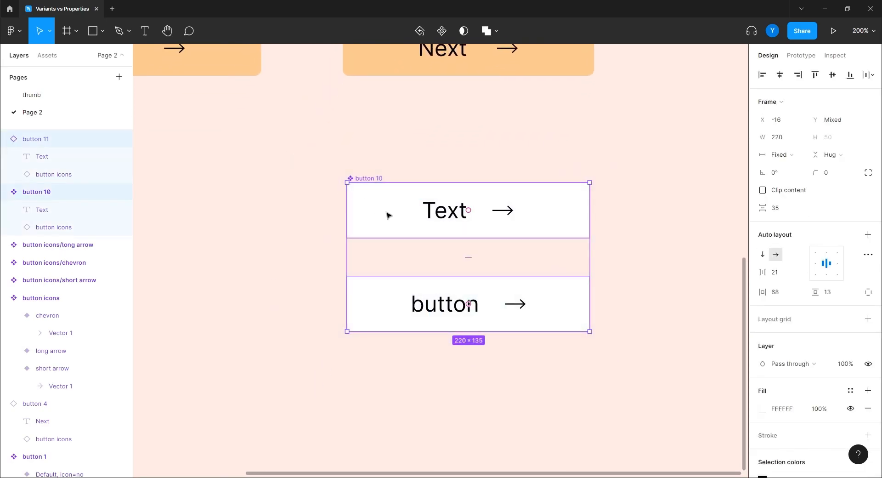
drag(388, 215, 387, 169)
click(277, 202)
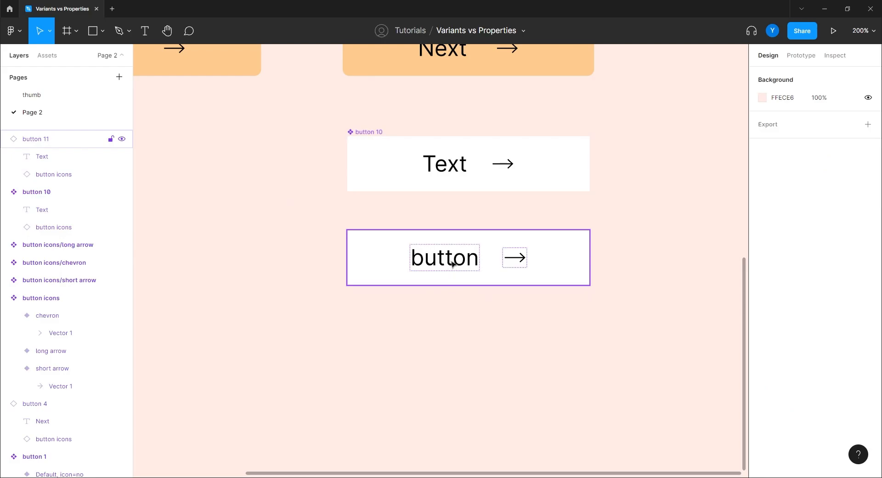
Add an instance swap property named Instance to the button 10 main component, using button icons from Page 2 as its value
click(367, 132)
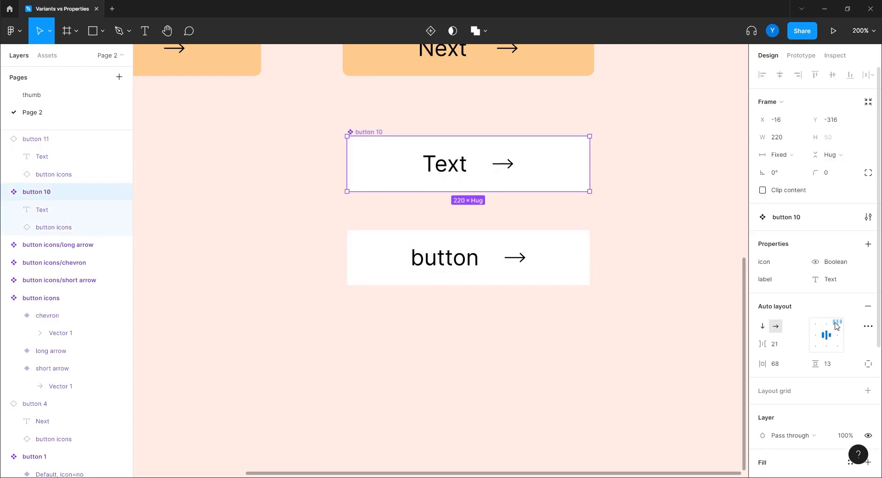
click(868, 243)
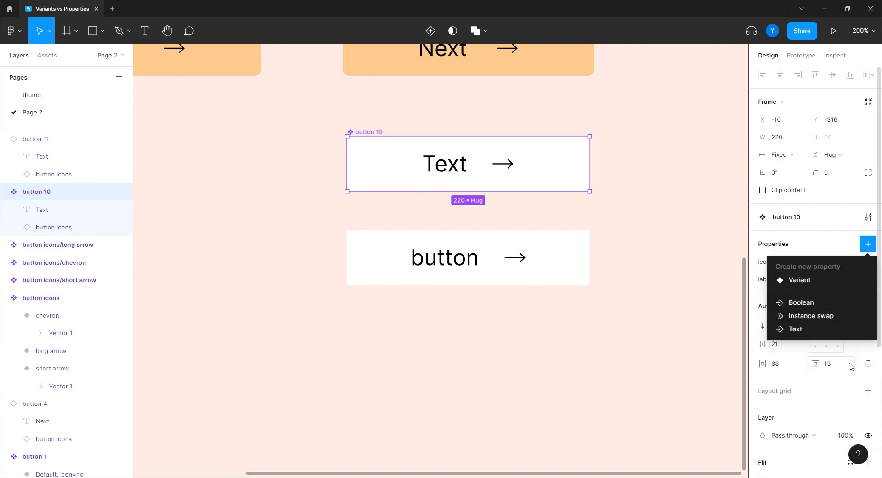
click(812, 316)
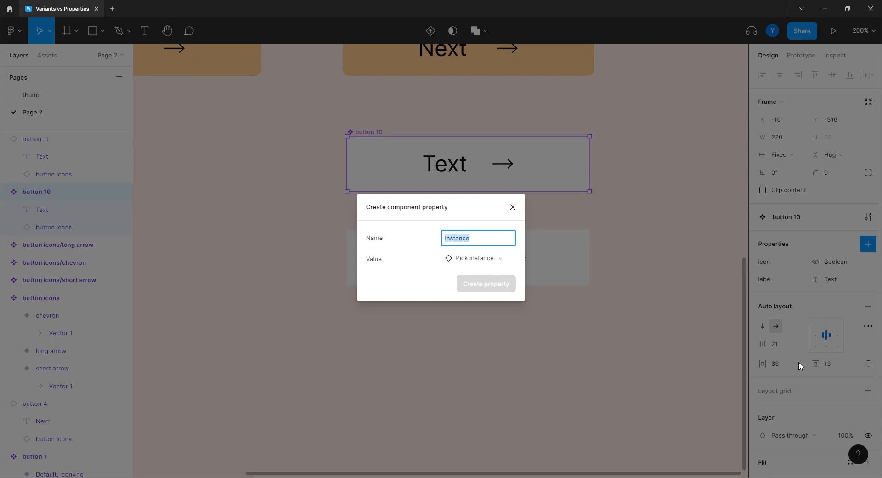
click(472, 259)
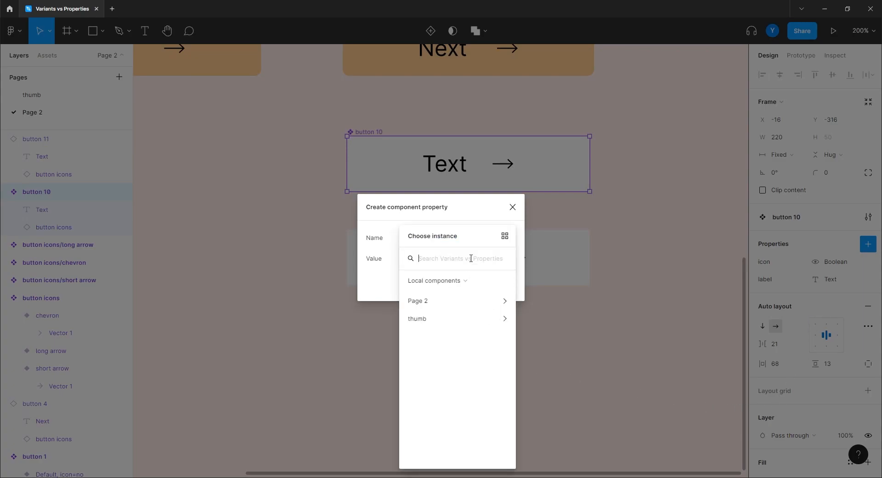
click(431, 302)
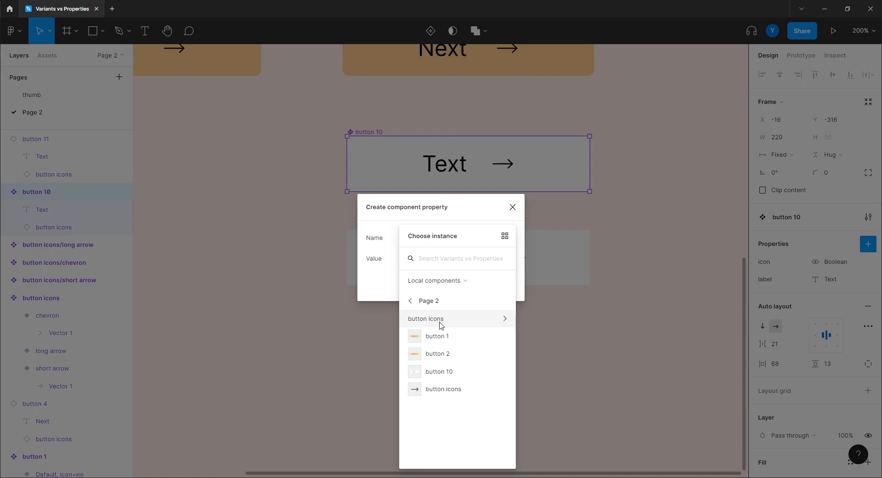
click(440, 389)
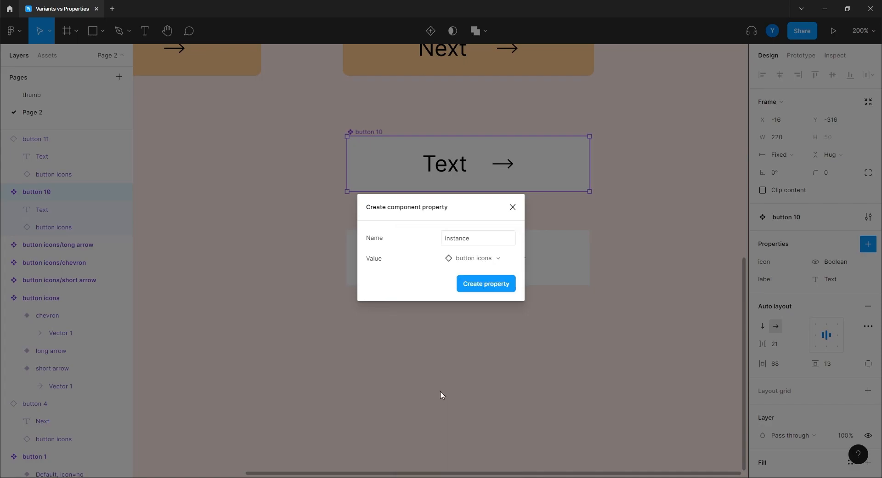
click(476, 288)
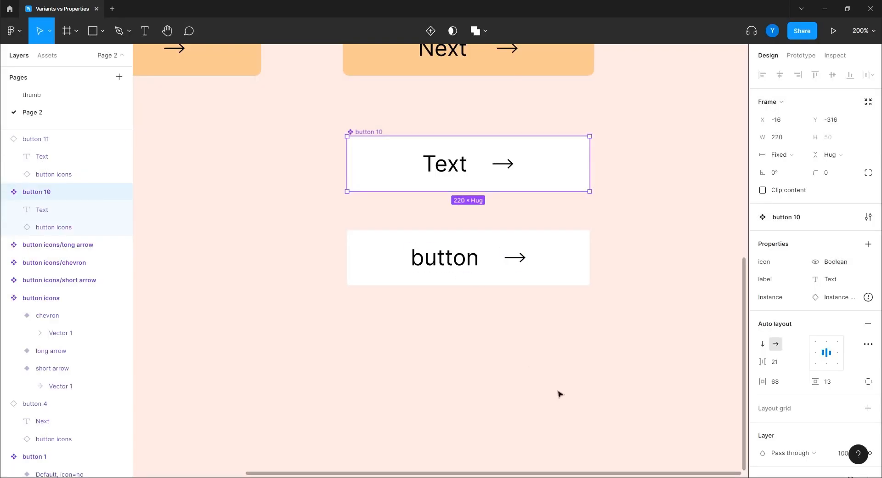
Switch the nested icon in the button 11 instance to the chevron variant
click(517, 259)
click(517, 259)
click(822, 217)
click(835, 231)
click(816, 218)
click(821, 192)
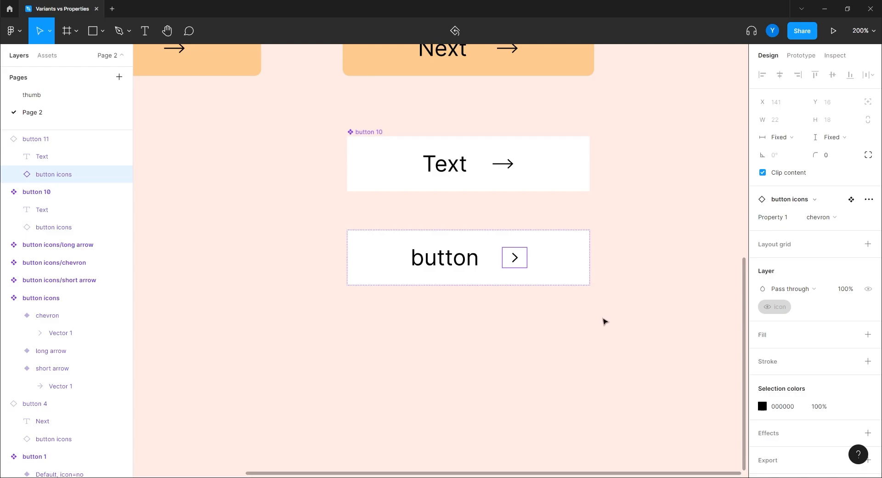
Examine the swap-instance choices for the icon in button 11 and for the icon in the orange Next instance below button 1
click(790, 200)
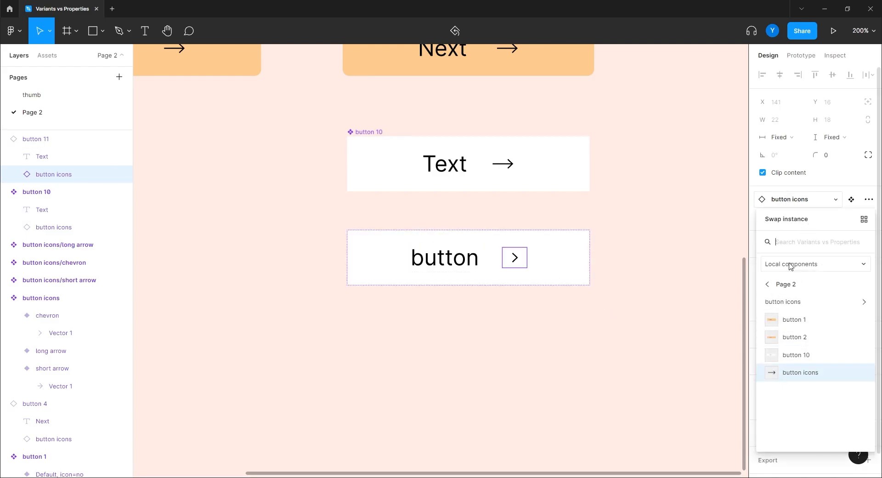
click(796, 305)
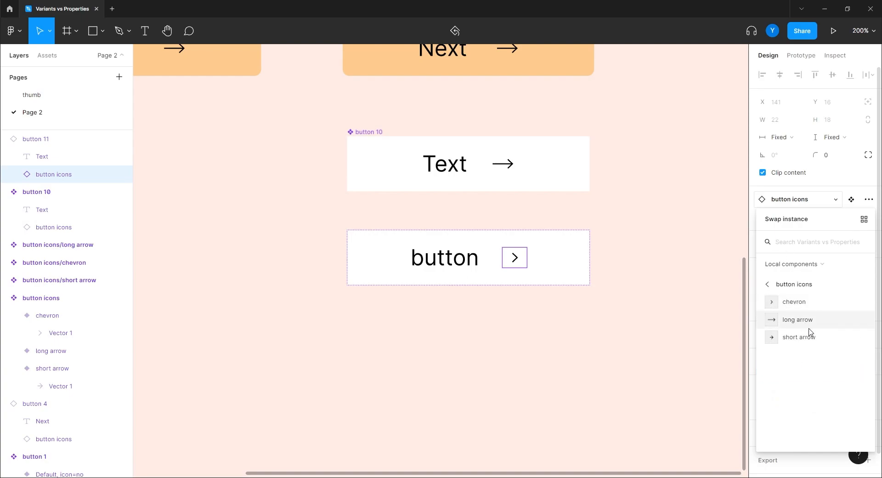
click(652, 299)
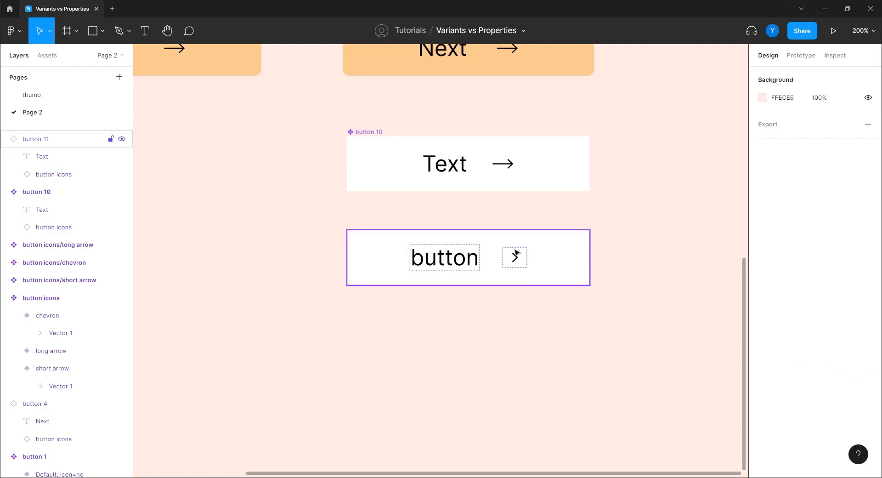
drag(249, 177, 433, 307)
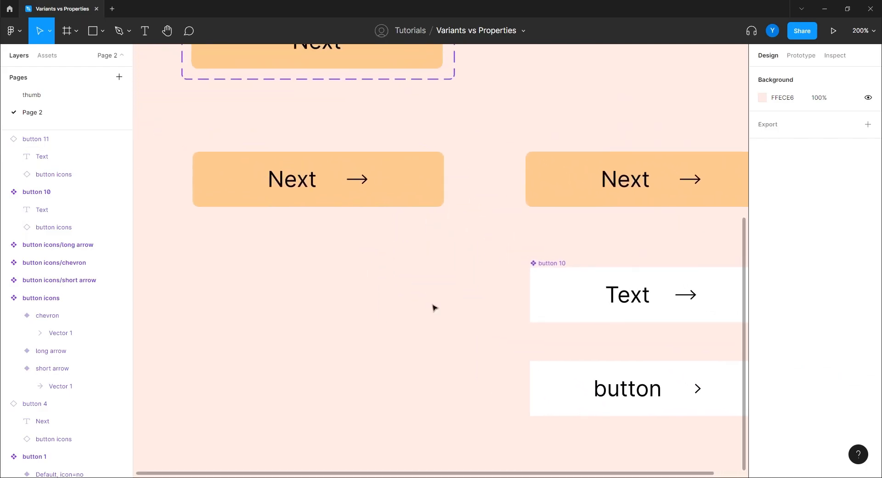
double_click(357, 183)
scroll(352, 230, up, 5)
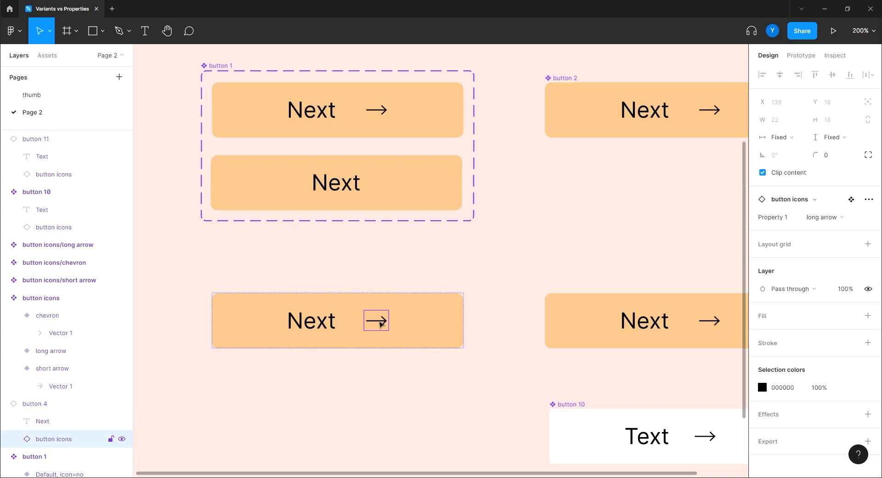
click(779, 201)
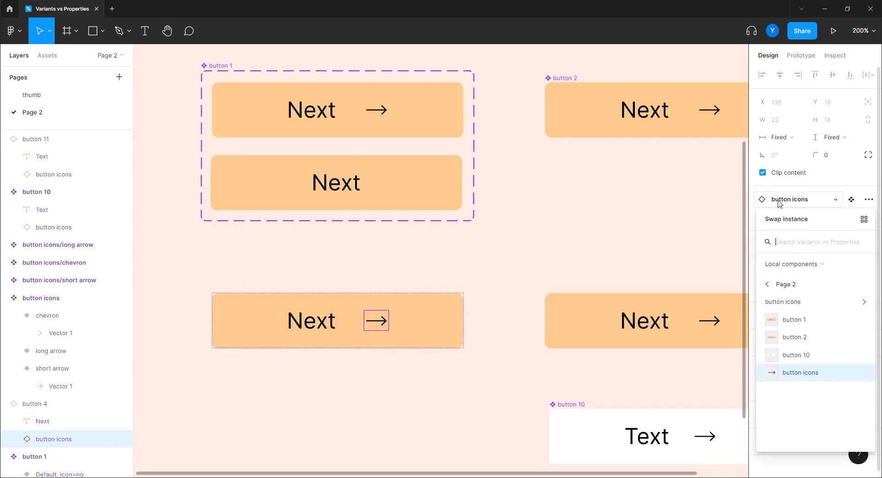
click(533, 234)
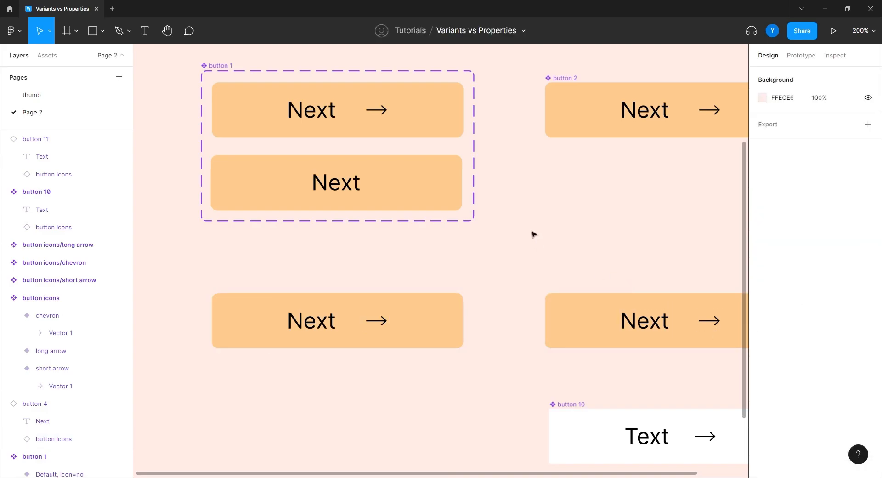
drag(502, 388, 348, 257)
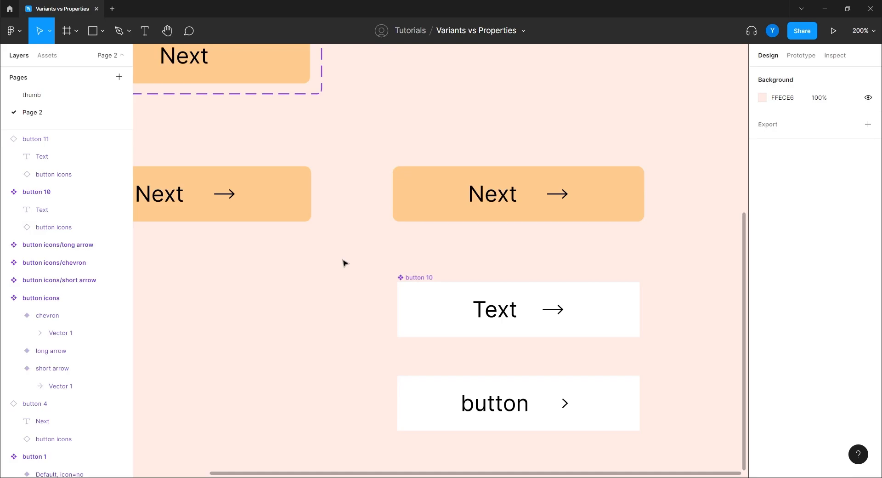
scroll(350, 298, down, 5)
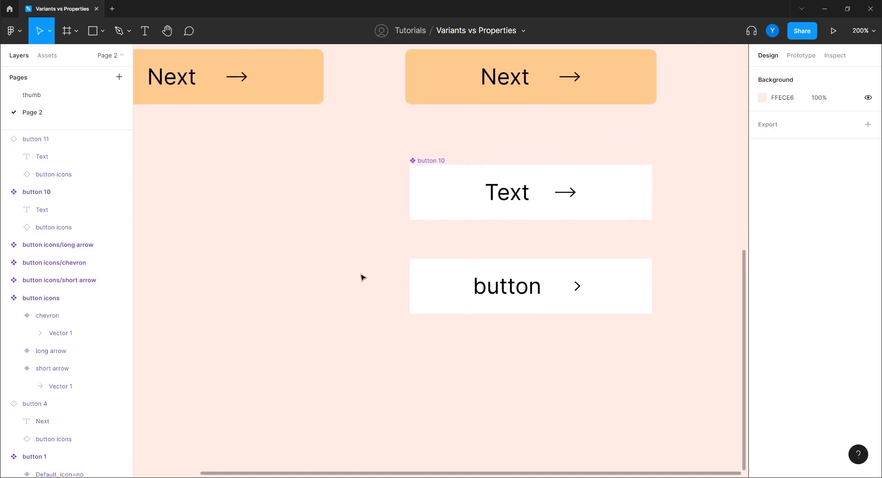
drag(348, 326, 401, 388)
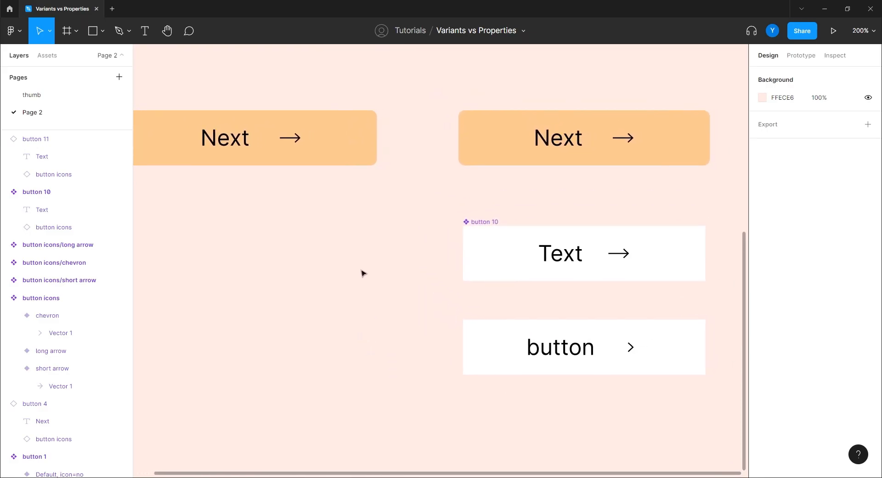
key(ctrl+minus)
drag(372, 252, 370, 272)
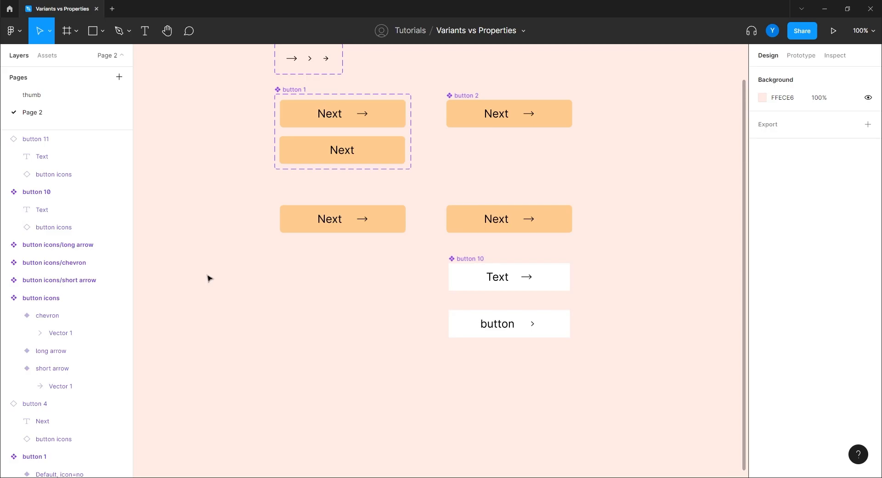
scroll(323, 312, right, 1)
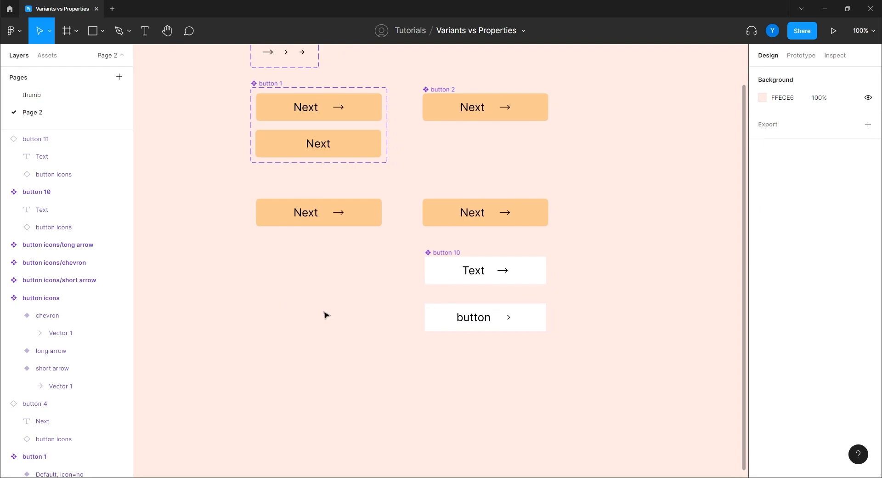
scroll(322, 276, down, 2)
Move the button 11 instance out from under the button 10 main component into the empty area beside it
key(ctrl+plus)
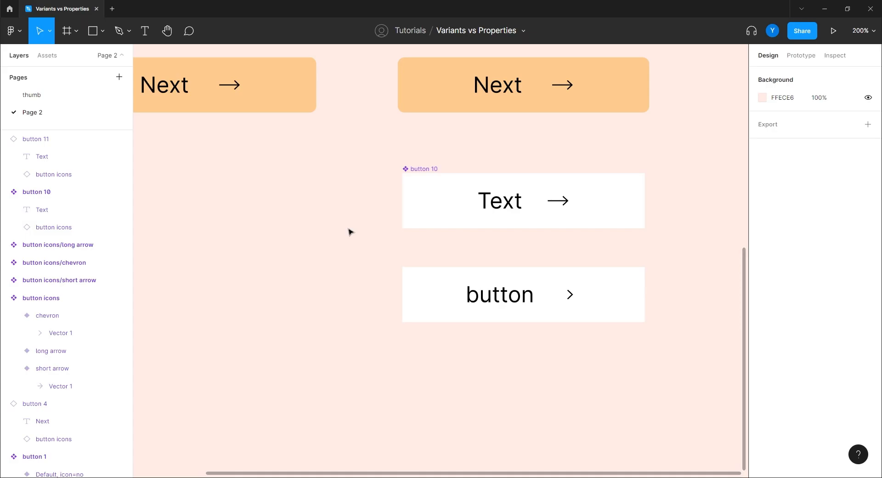
click(462, 299)
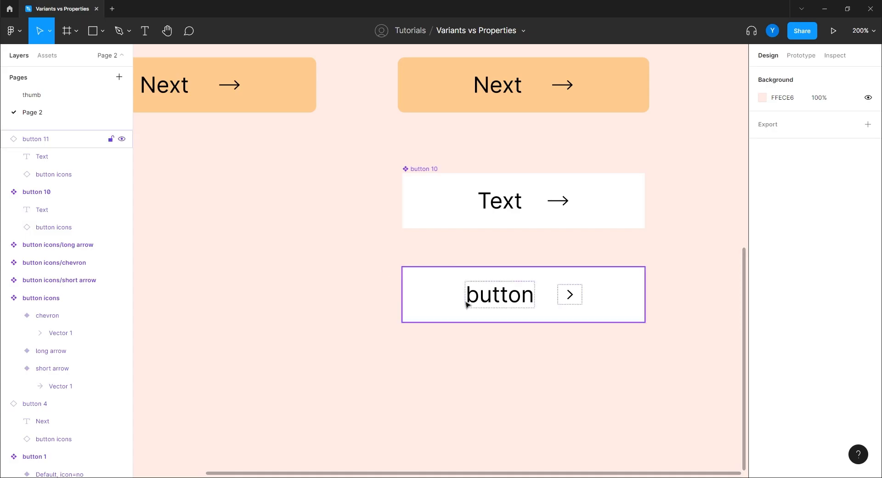
drag(489, 298, 216, 259)
scroll(409, 301, up, 3)
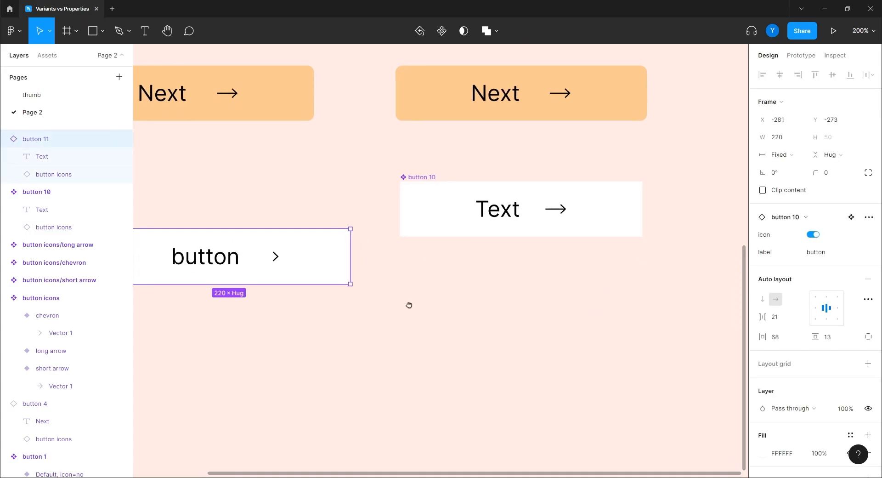
click(408, 207)
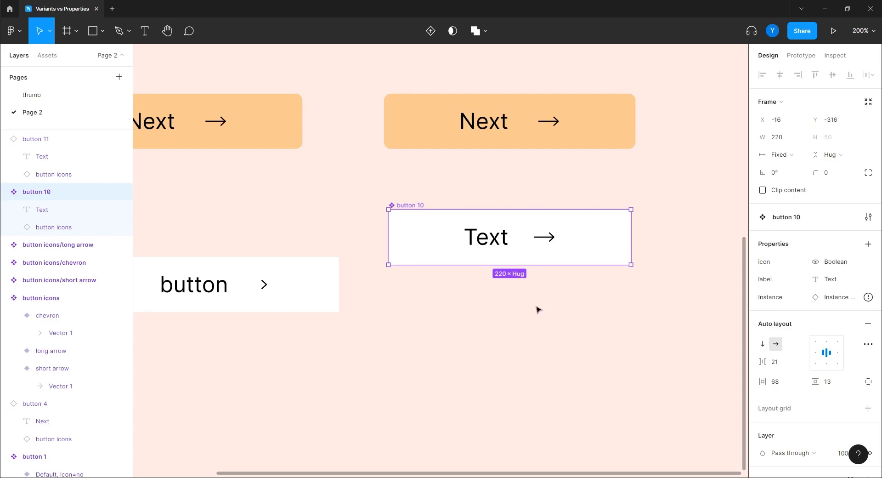
click(868, 246)
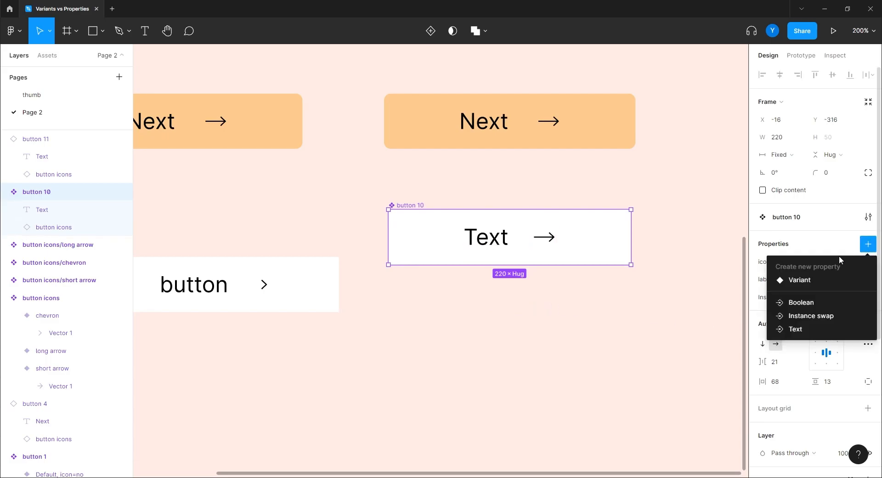
click(679, 191)
click(395, 205)
click(430, 30)
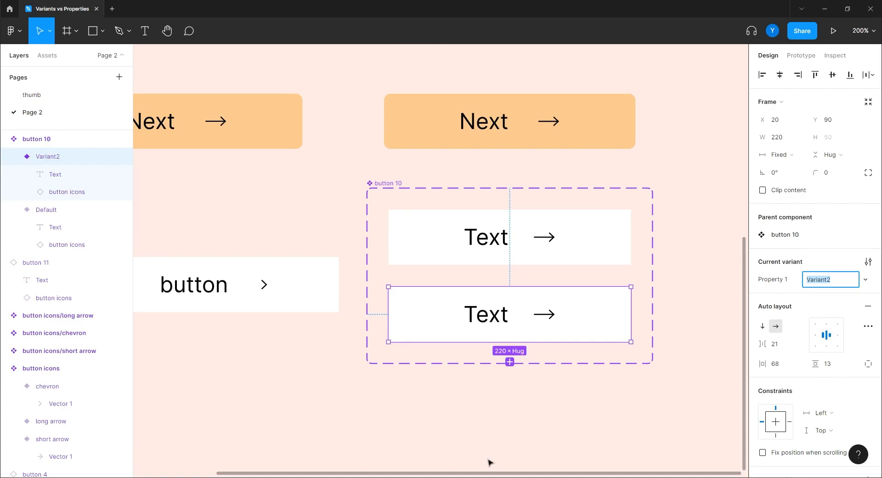
key(ctrl+z)
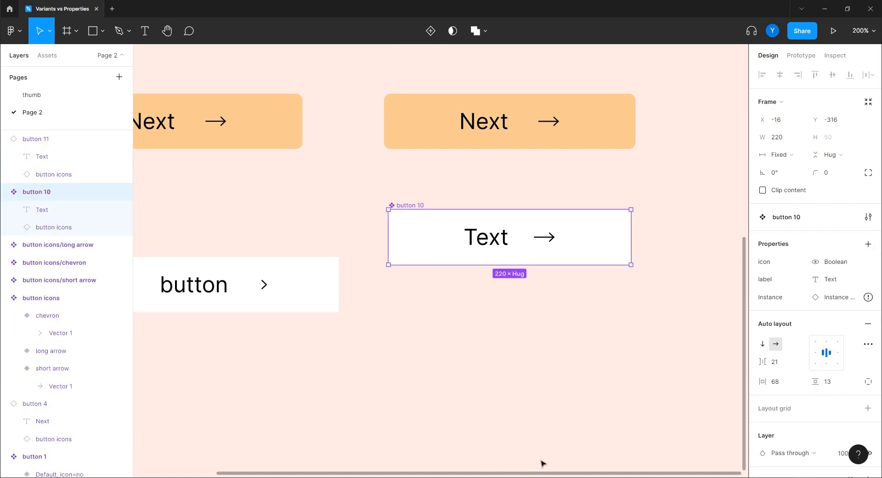
Add a Variant property to the button 10 component and shift the component set slightly down and to the right
click(868, 244)
click(796, 280)
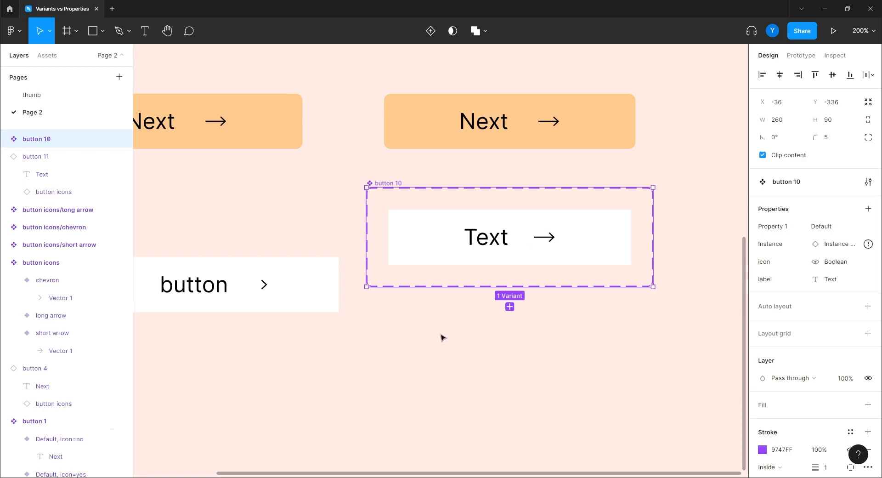
drag(388, 186, 406, 197)
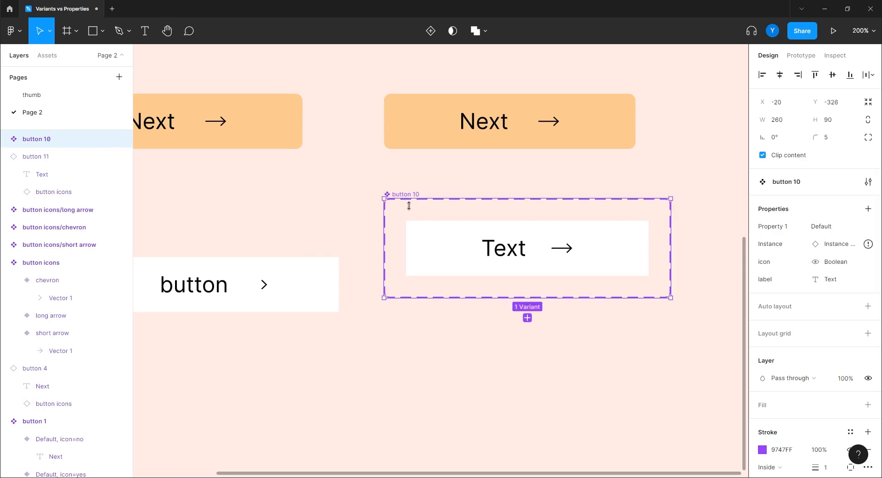
Duplicate the Default variant of button 10, extend the component set frame downward, and place the copy below the original
click(441, 257)
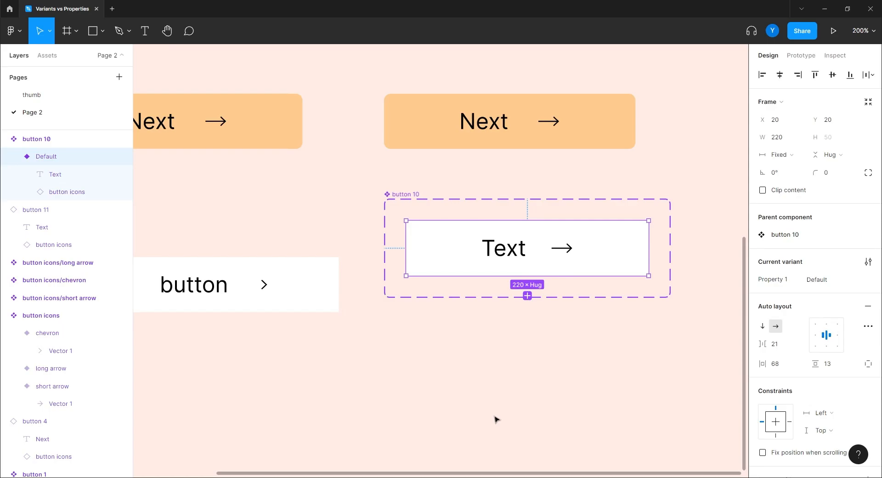
key(ctrl+d)
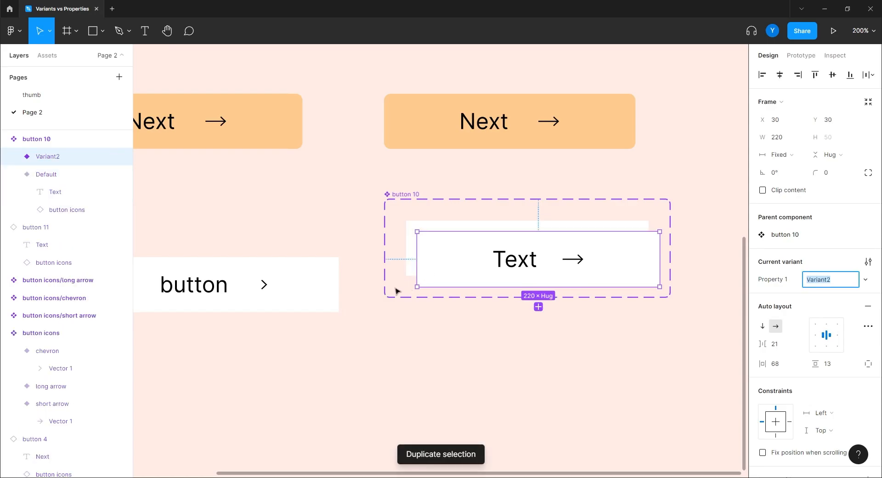
click(394, 291)
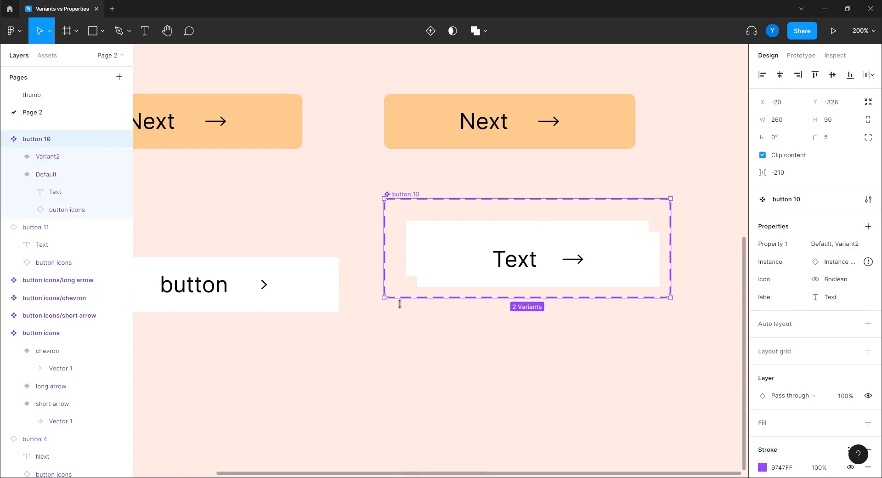
drag(397, 297, 389, 386)
click(474, 266)
drag(474, 266, 452, 335)
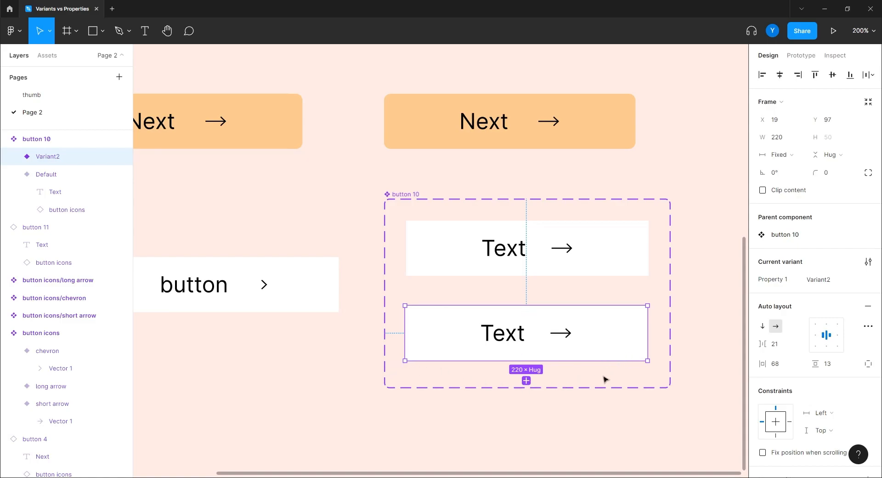
Add a black inside stroke of width 1 to the lower variant of button 10
drag(604, 377, 577, 266)
scroll(776, 294, down, 4)
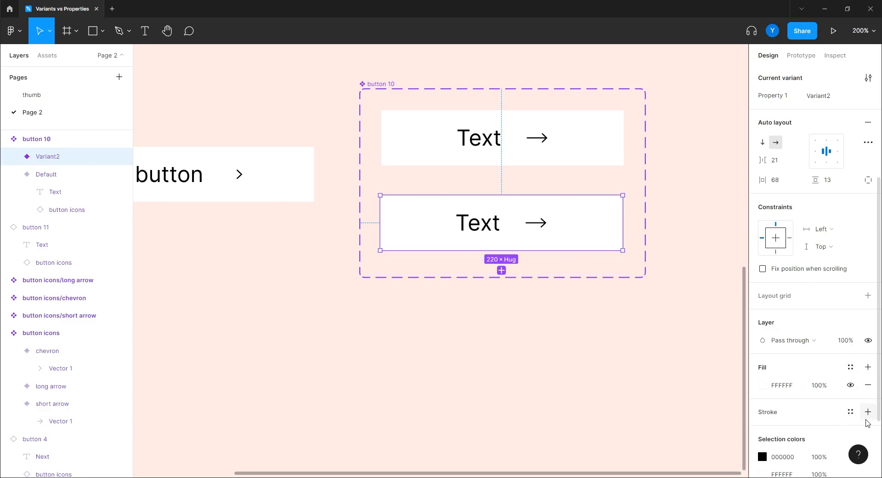
click(867, 411)
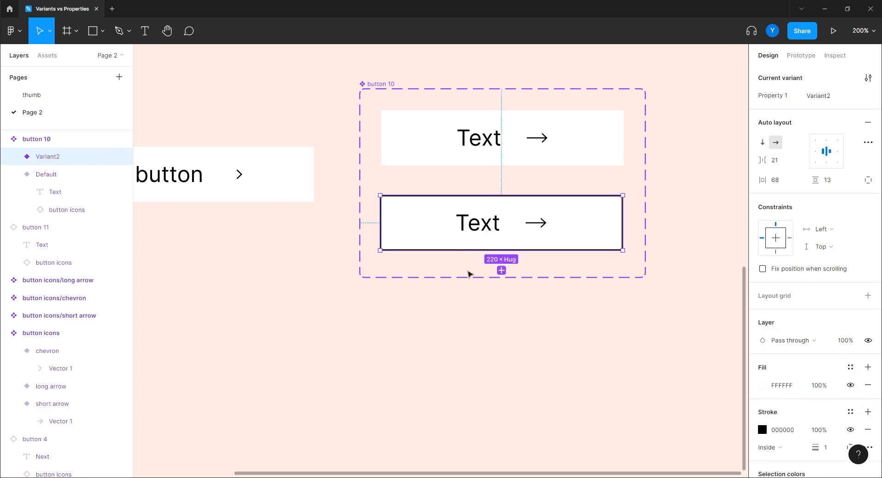
Add a second Variant property named stroke, with the value Default, to the button 10 component set
drag(320, 256, 314, 321)
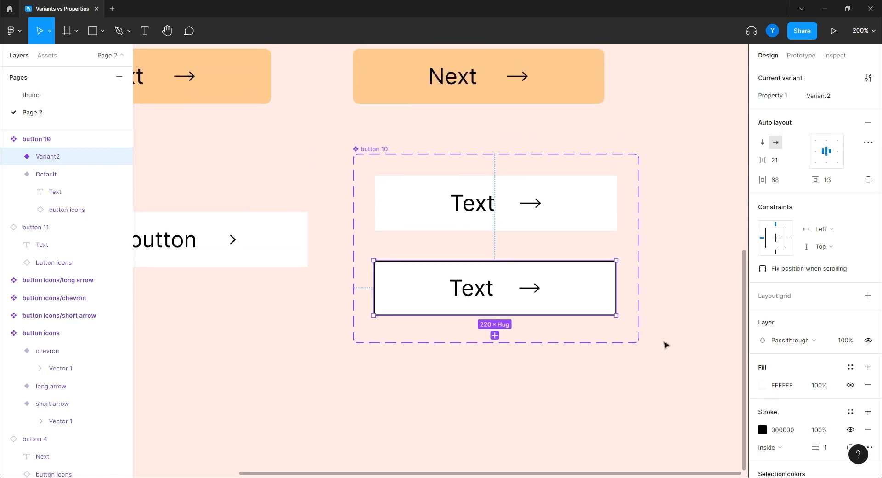
click(529, 404)
click(565, 202)
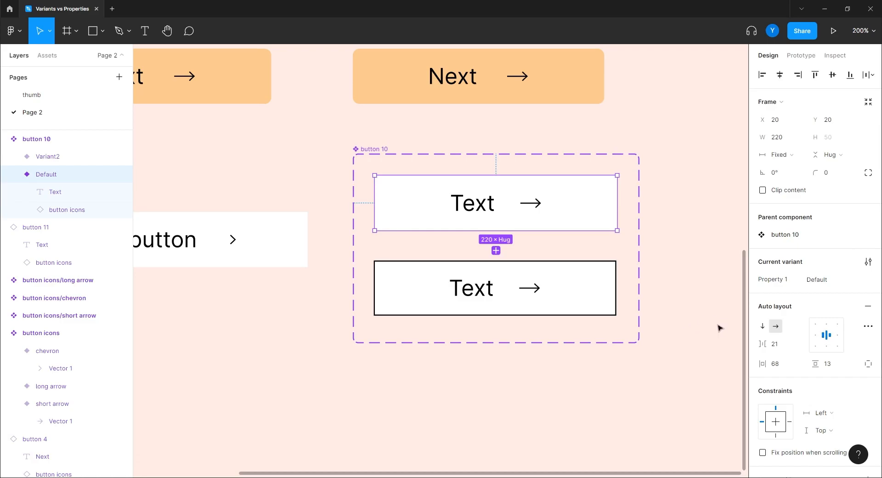
click(689, 296)
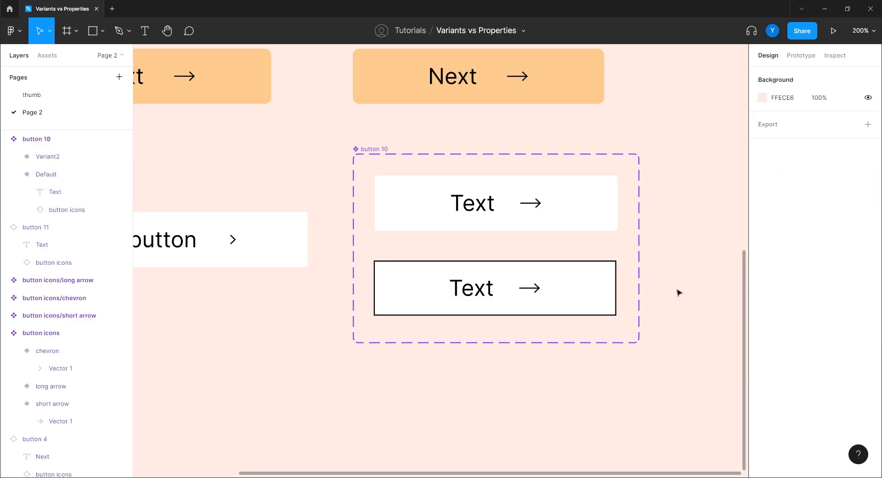
click(374, 149)
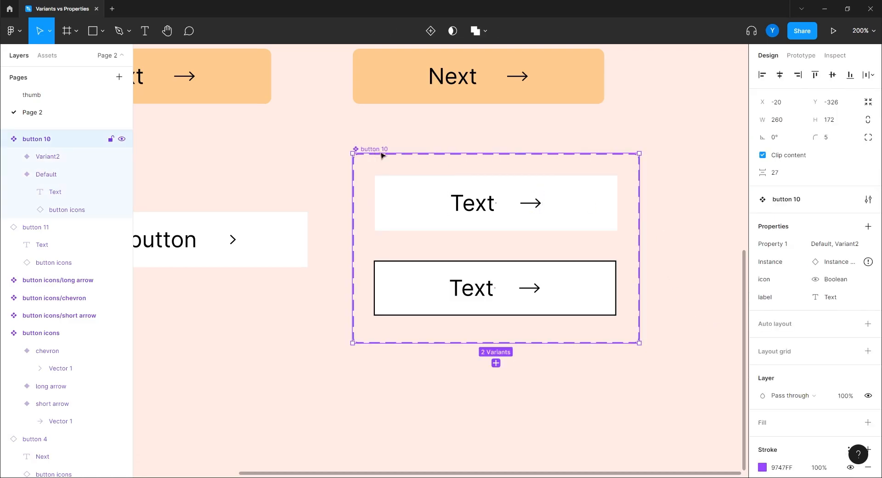
click(868, 227)
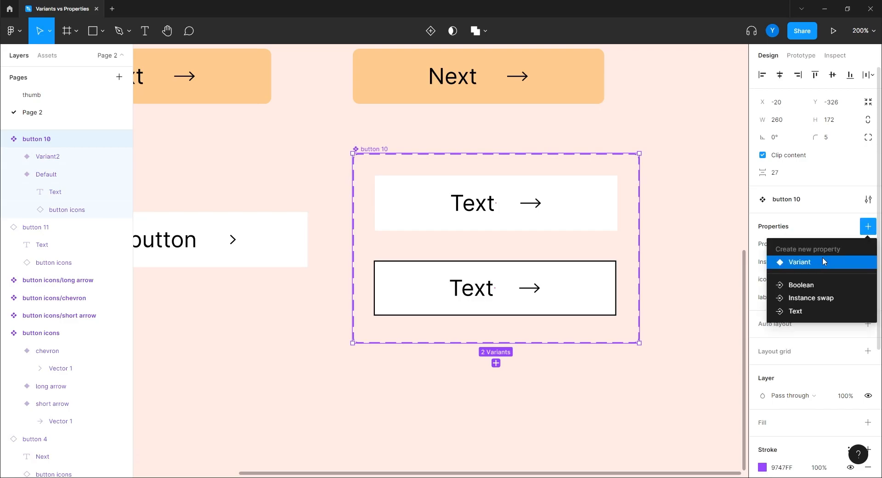
click(799, 262)
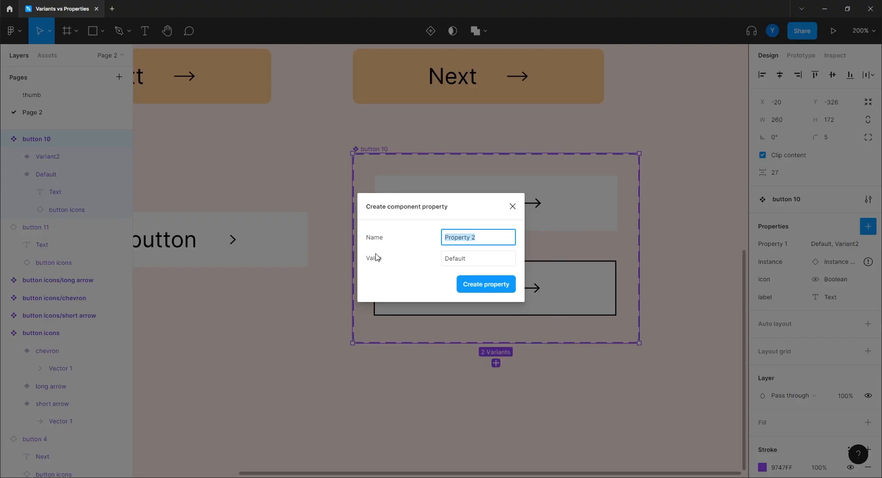
text(stroke)
click(473, 289)
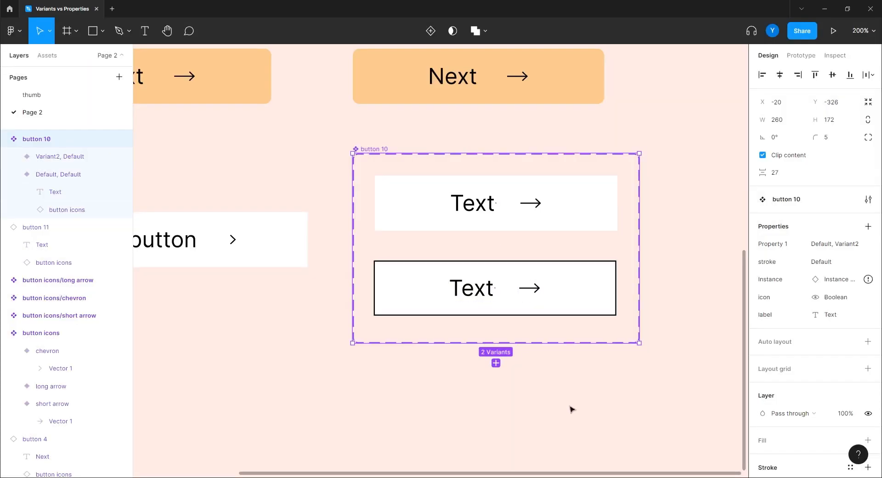
Set the stroke property of the upper, borderless variant of button 10 to no
click(584, 202)
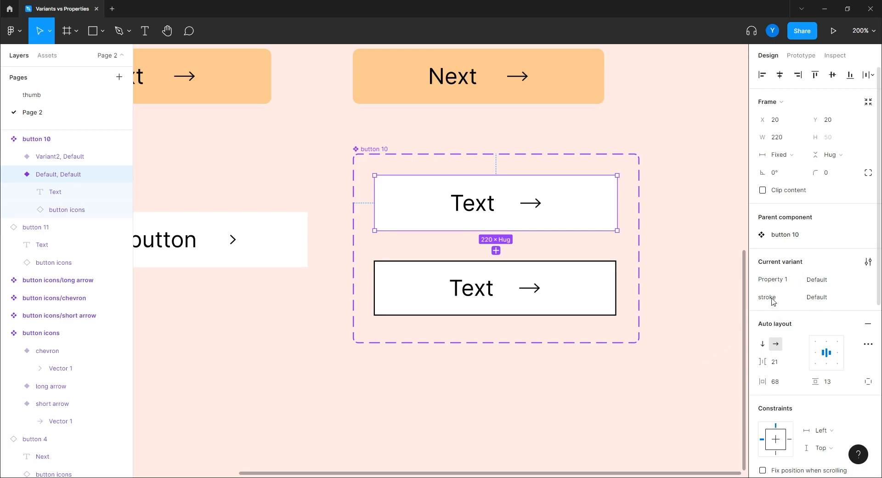
click(818, 299)
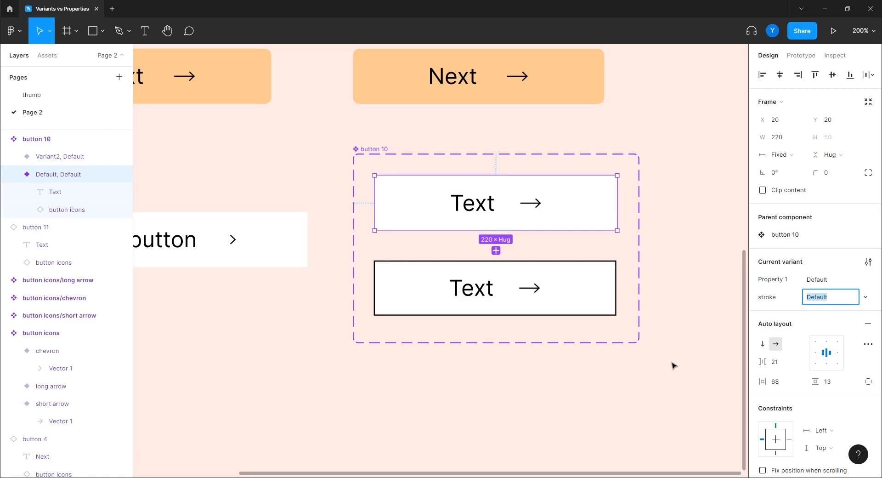
text(no)
key(Return)
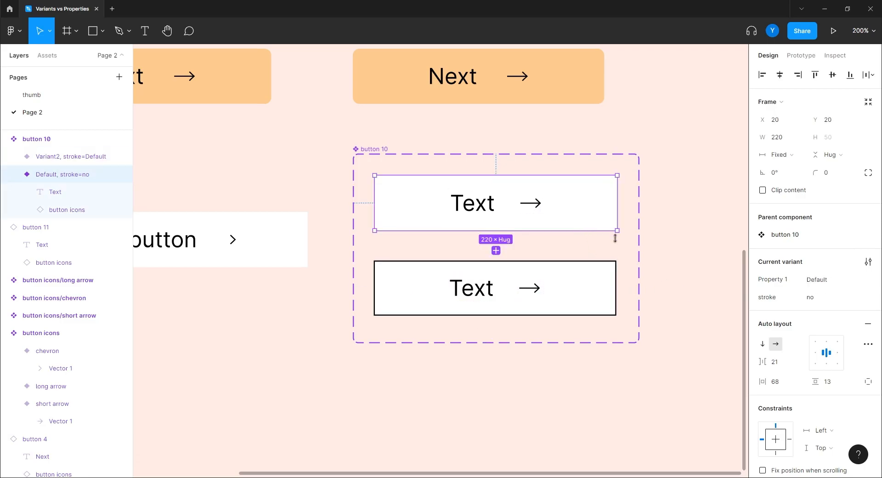
click(821, 280)
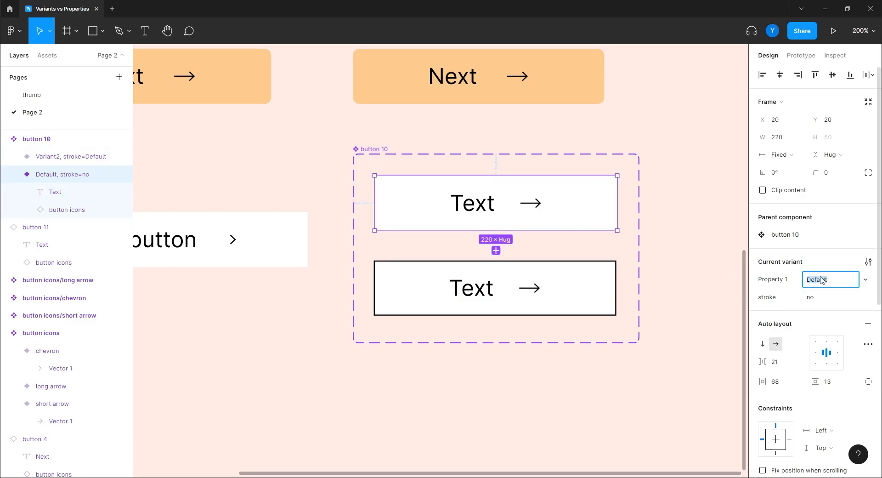
Set Property 1 to Default and stroke to yes for the lower, outlined variant of button 10
click(605, 295)
click(824, 280)
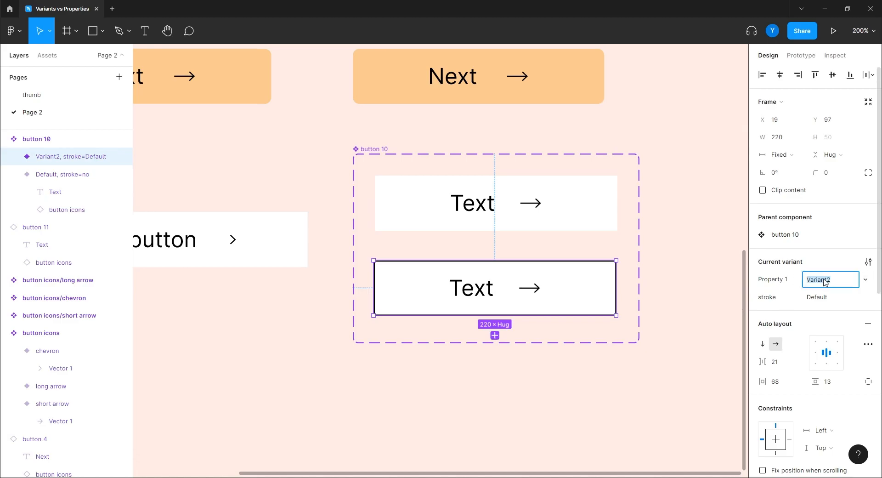
text(Default)
click(822, 297)
text(yes)
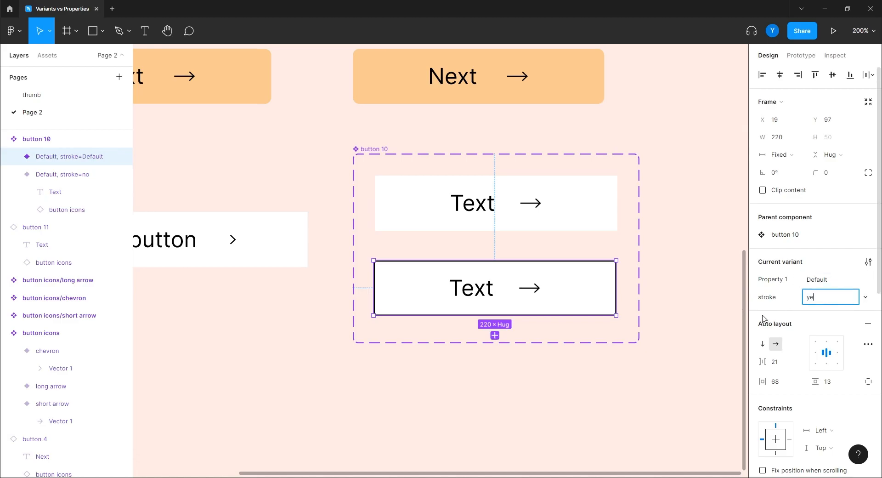
key(Return)
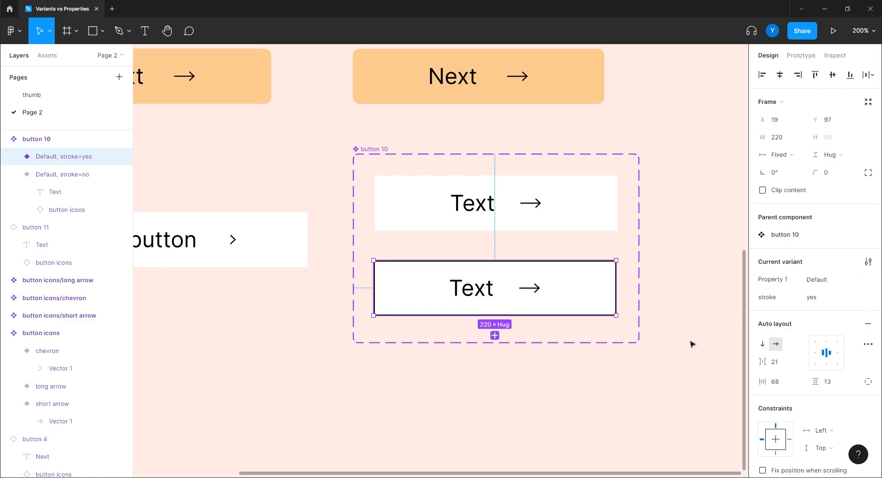
Select the button 11 instance, switch its icon property off and back on, and deselect it
click(473, 385)
drag(303, 357, 590, 362)
click(431, 247)
click(386, 245)
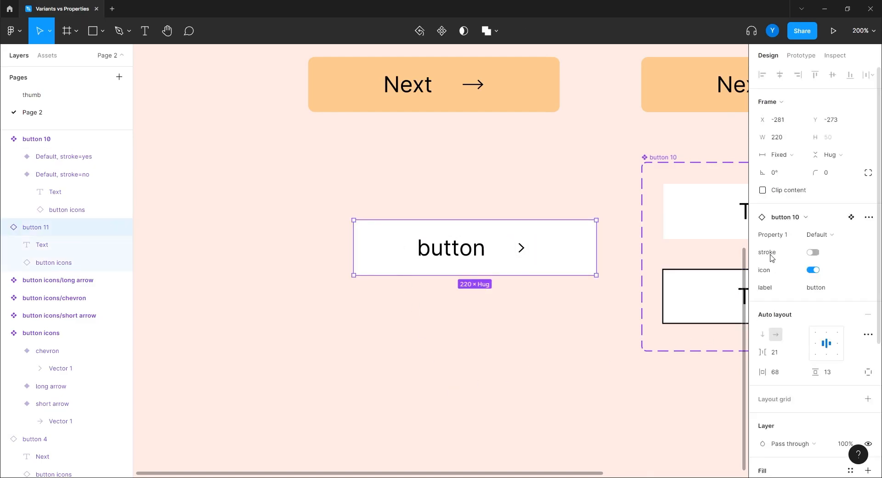
drag(685, 311, 476, 317)
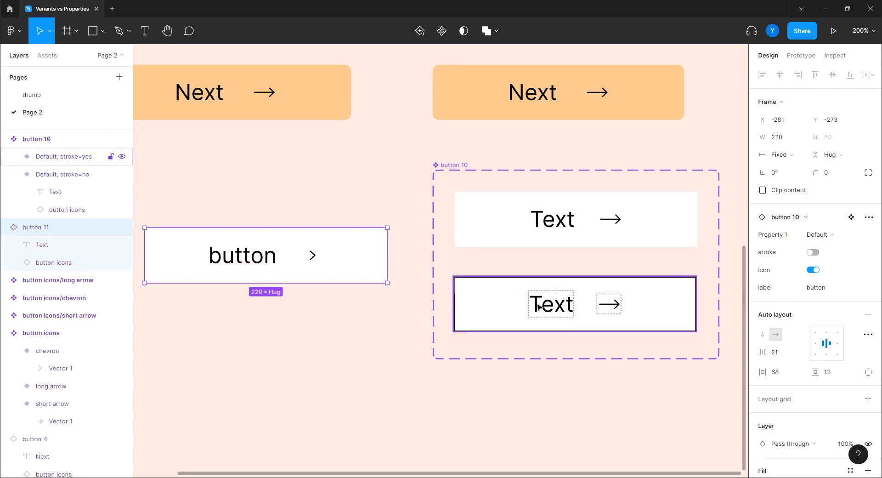
click(815, 272)
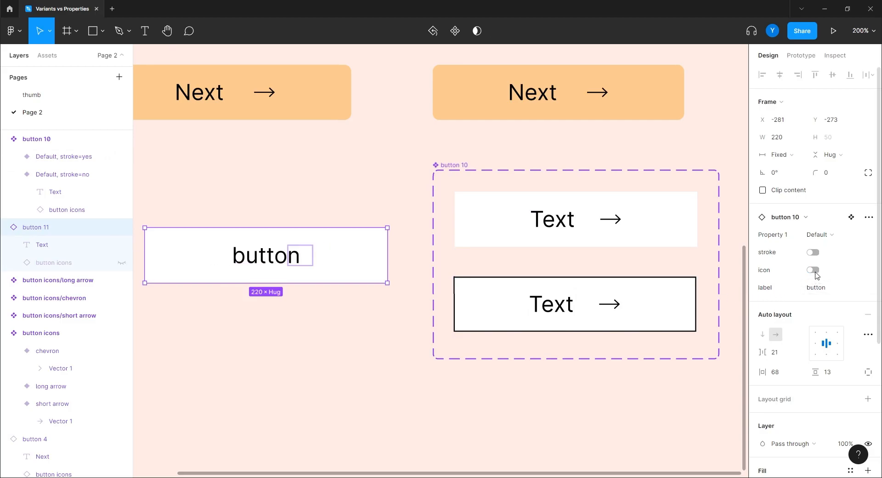
click(815, 272)
click(301, 183)
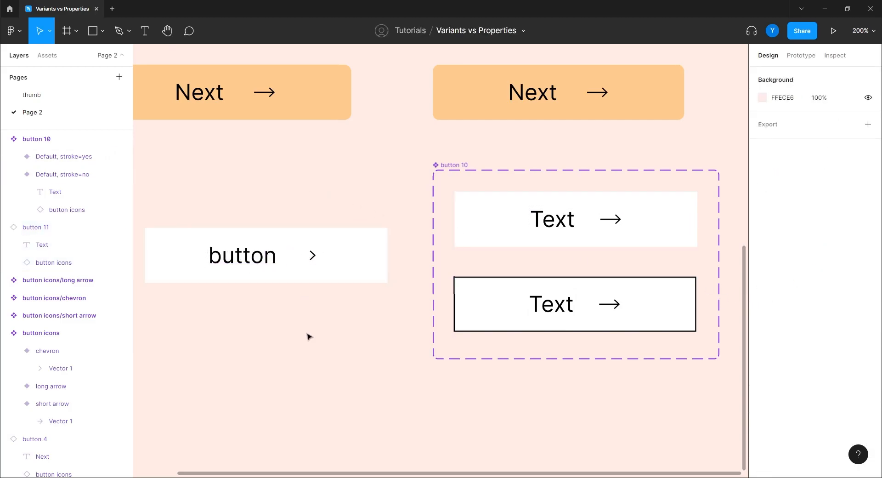
drag(307, 332, 286, 263)
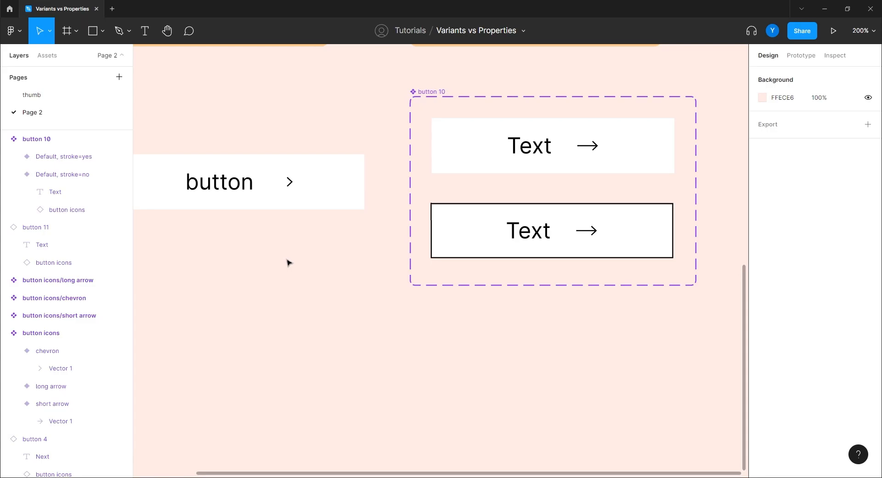
drag(289, 262, 321, 278)
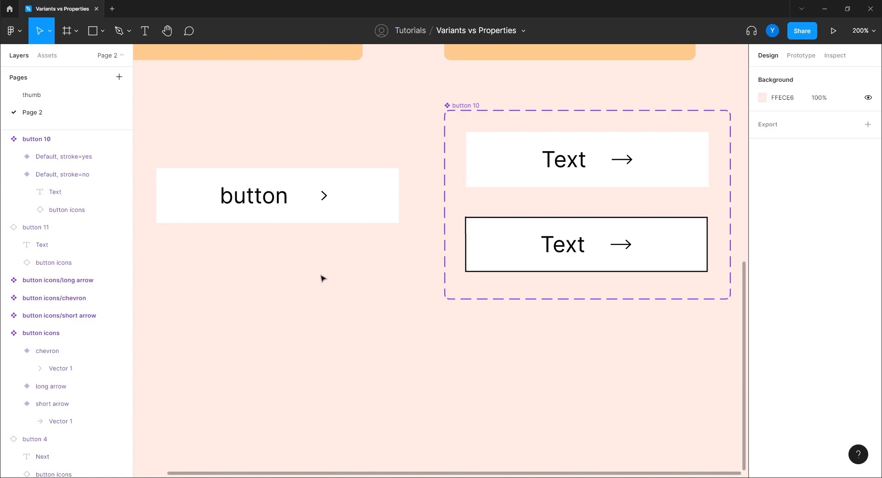
drag(269, 258, 363, 292)
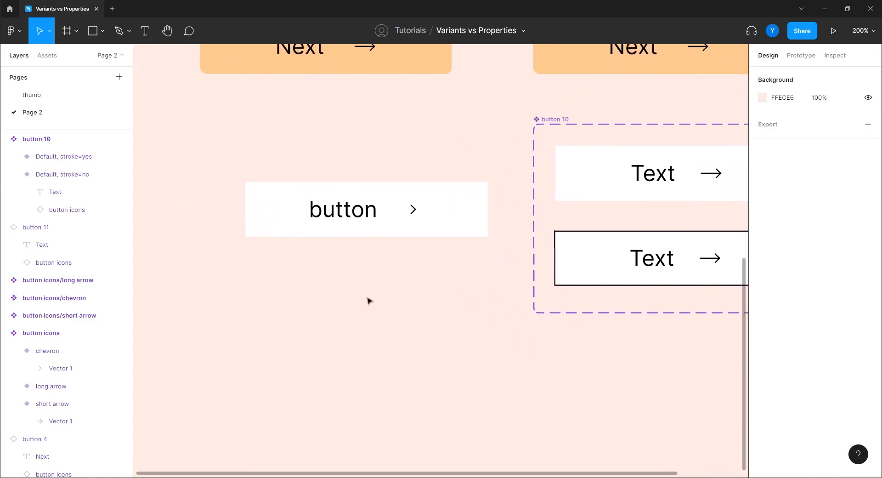
drag(465, 346, 379, 304)
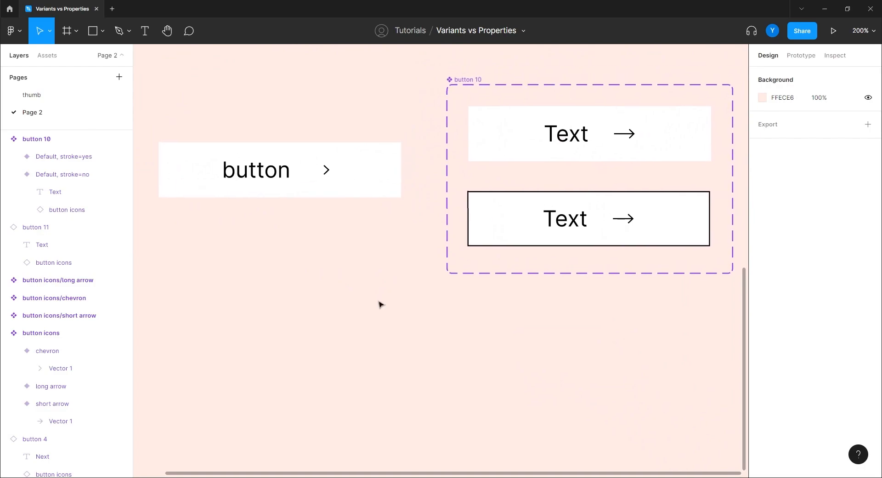
Draw a frame about 313 × 398 in the empty area below the button 10 component set and shift it slightly right and down
key(shift+0)
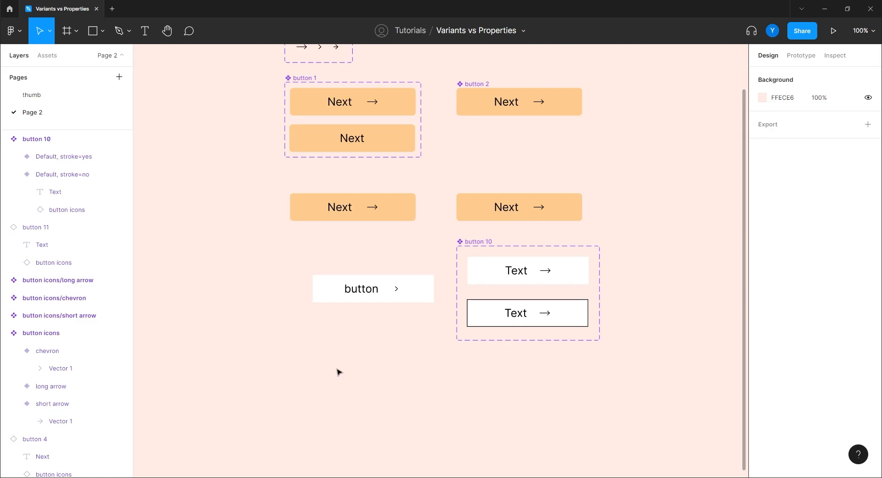
drag(366, 364, 408, 339)
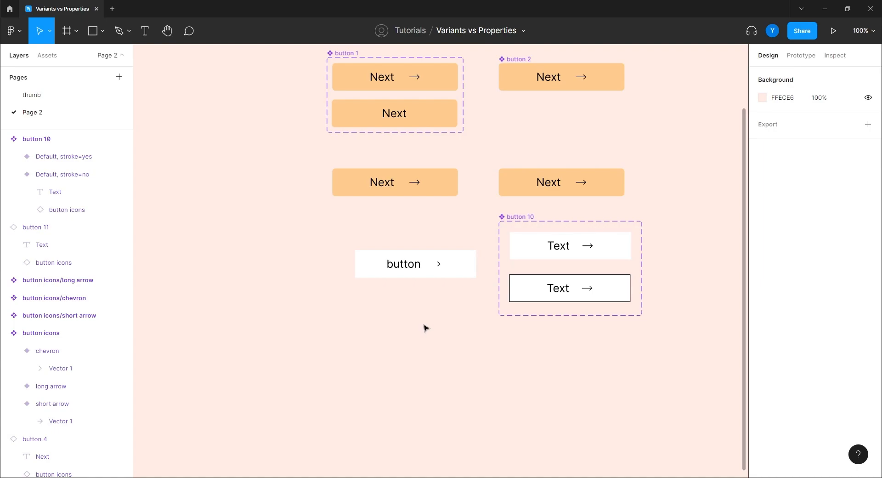
drag(418, 325, 309, 130)
drag(351, 217, 349, 244)
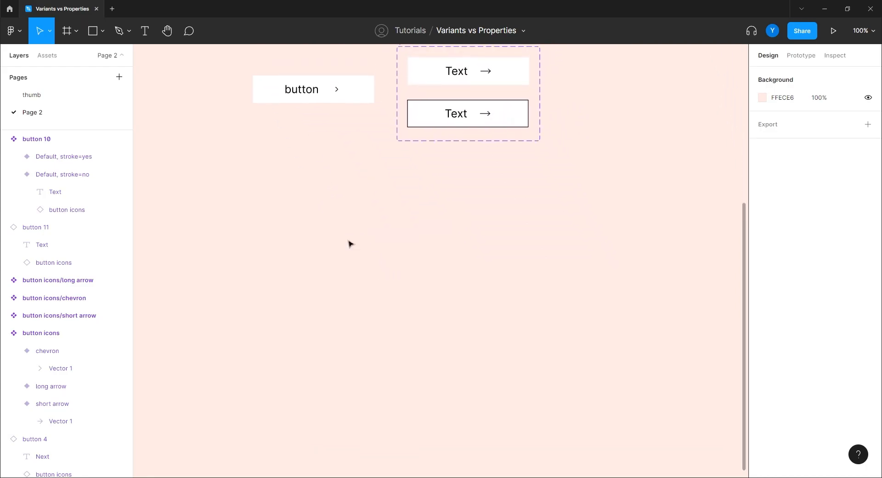
click(67, 31)
mouse_move(529, 190)
mouse_down()
mouse_move(413, 355)
mouse_move(379, 359)
mouse_move(357, 409)
mouse_up()
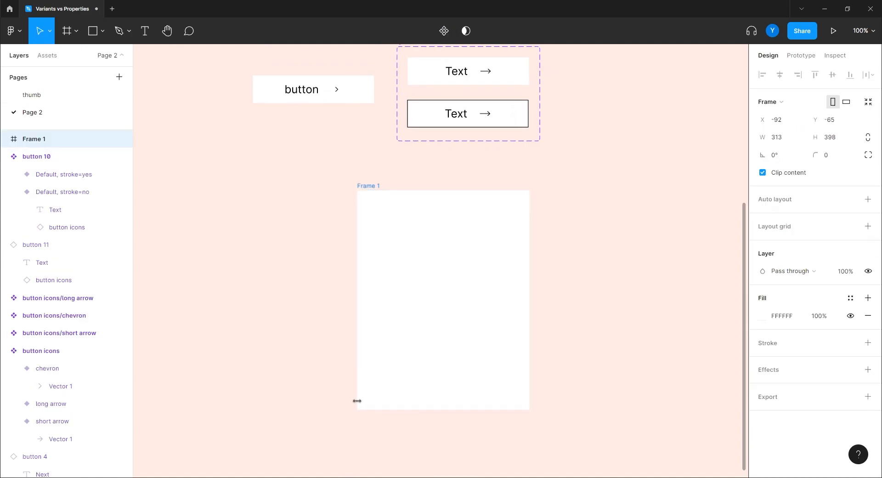
drag(365, 185, 390, 190)
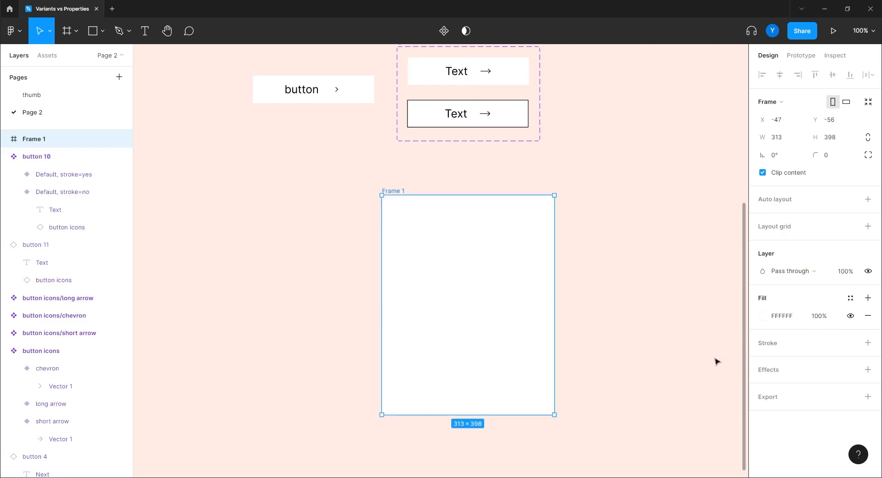
Set the new frame's width to 320 and extend it downward to a height of about 437
click(791, 136)
text(320)
key(Return)
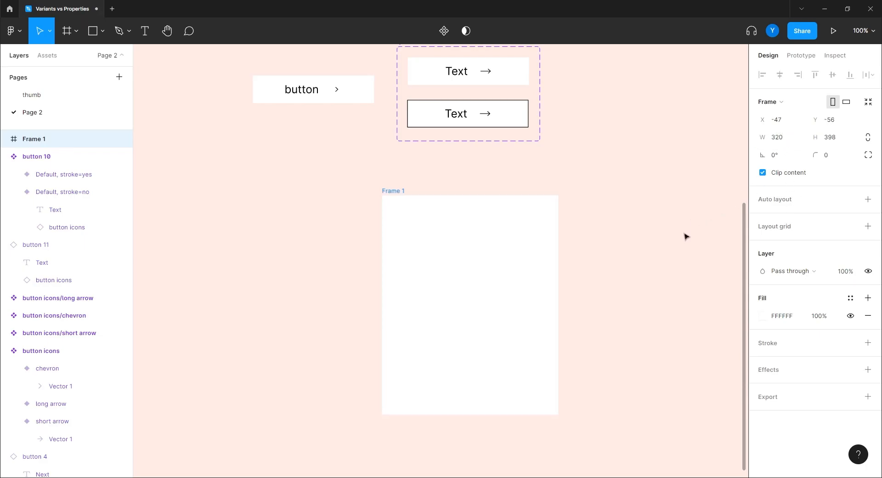
drag(502, 414, 502, 436)
Draw a rectangle about 291 × 182 near the frame's upper edge and a closed two-peak mountain outline about 146 × 67 inside it
key(r)
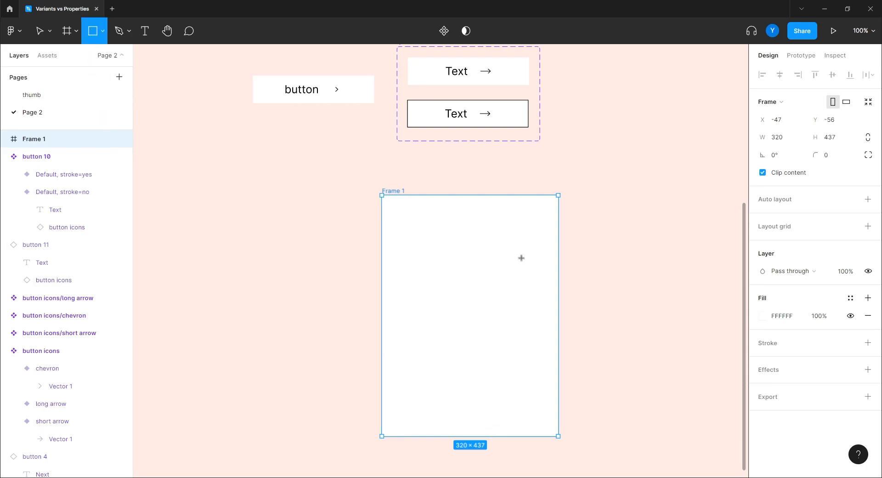
mouse_move(551, 204)
mouse_down()
mouse_move(524, 255)
mouse_move(404, 307)
mouse_move(390, 304)
mouse_up()
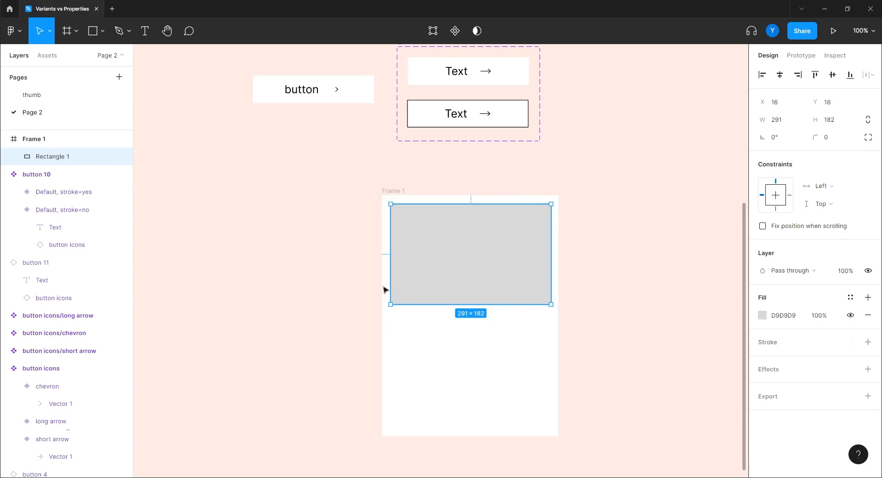
key(p)
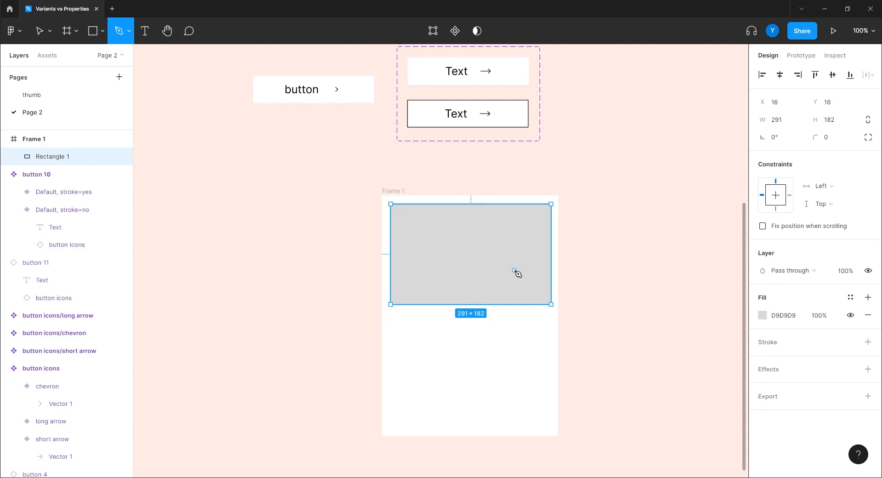
click(514, 269)
click(495, 252)
click(479, 263)
click(448, 232)
click(434, 270)
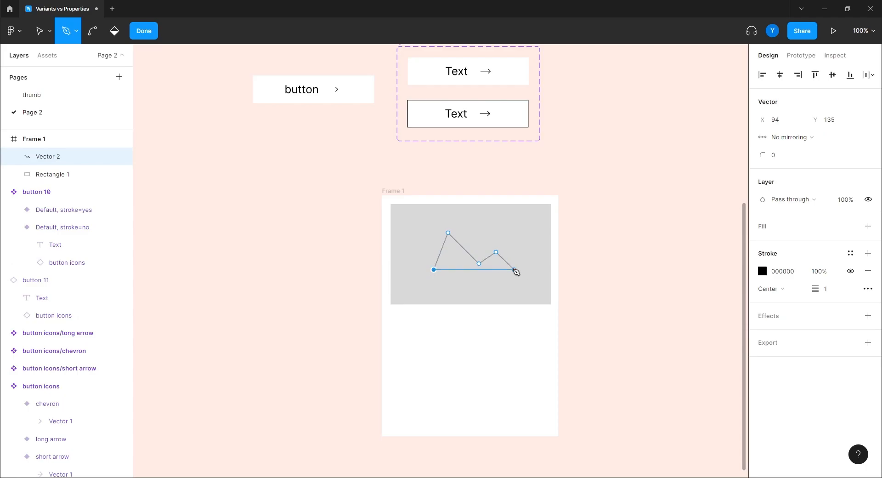
click(514, 269)
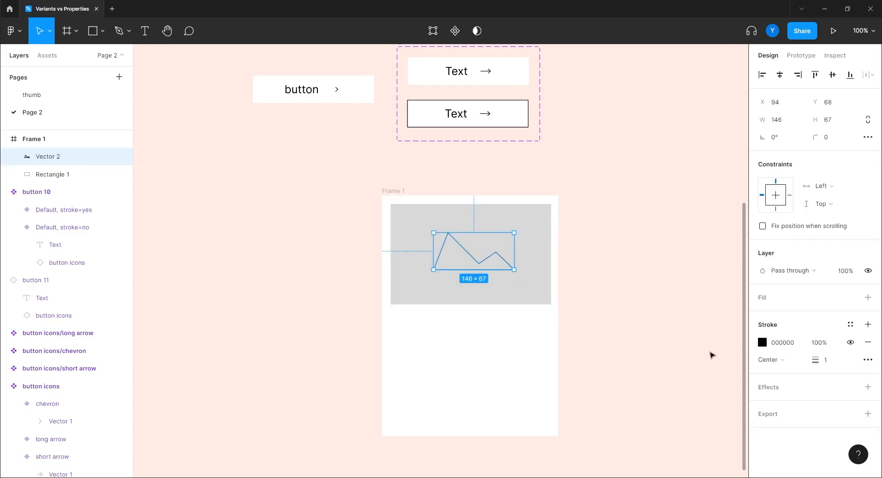
Replace the mountain shape's black stroke with a D9D9D9 fill and set its corner radius to 4
click(867, 297)
click(868, 360)
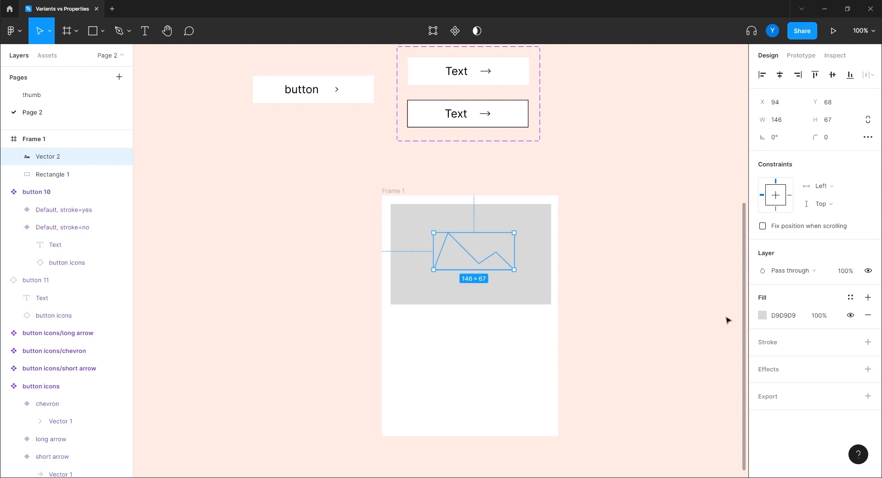
click(835, 138)
text(2)
key(Return)
text(4)
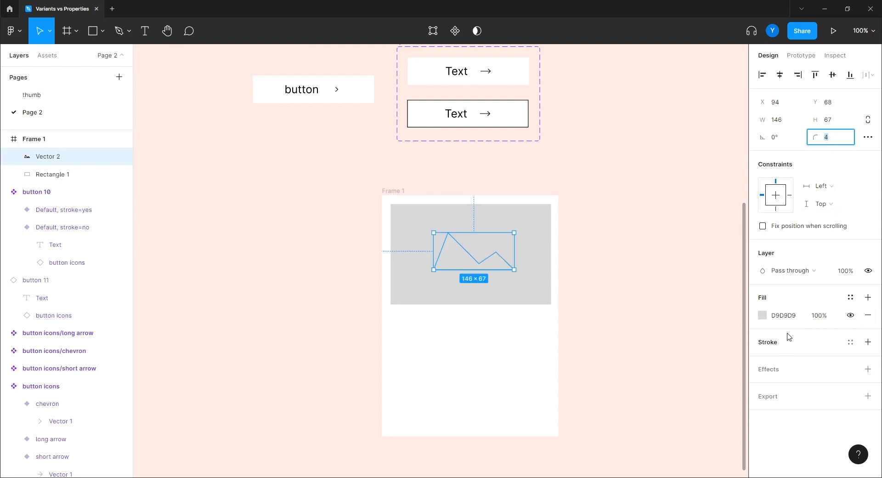
Fill the mountain shape white and draw a circle about 26 × 26 just above its smaller peak
click(761, 315)
click(209, 296)
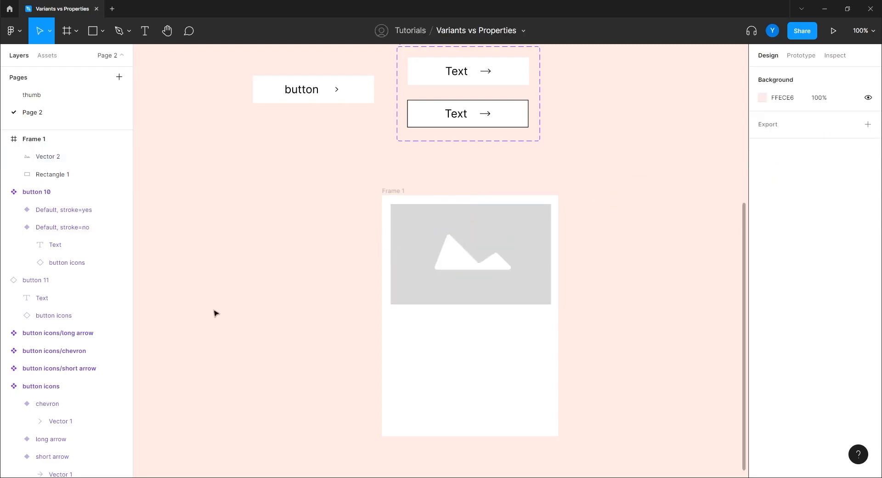
scroll(293, 283, down, 2)
key(plus)
drag(332, 249, 240, 387)
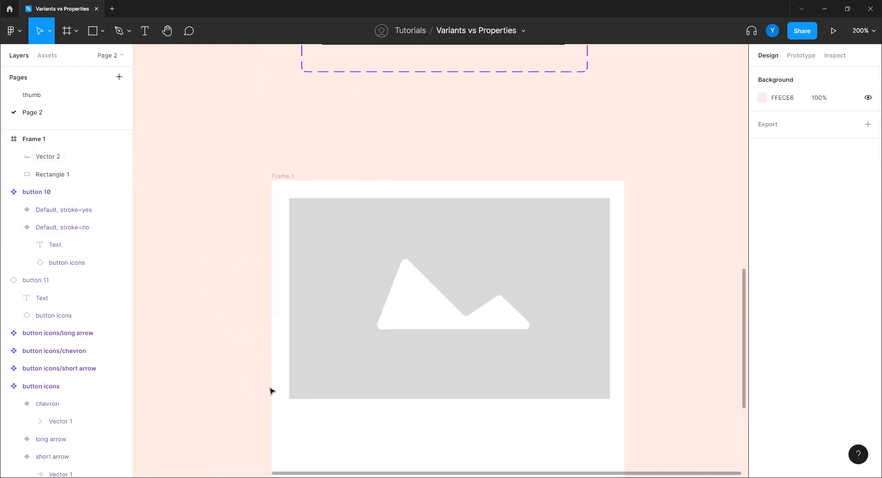
key(o)
drag(504, 256, 474, 282)
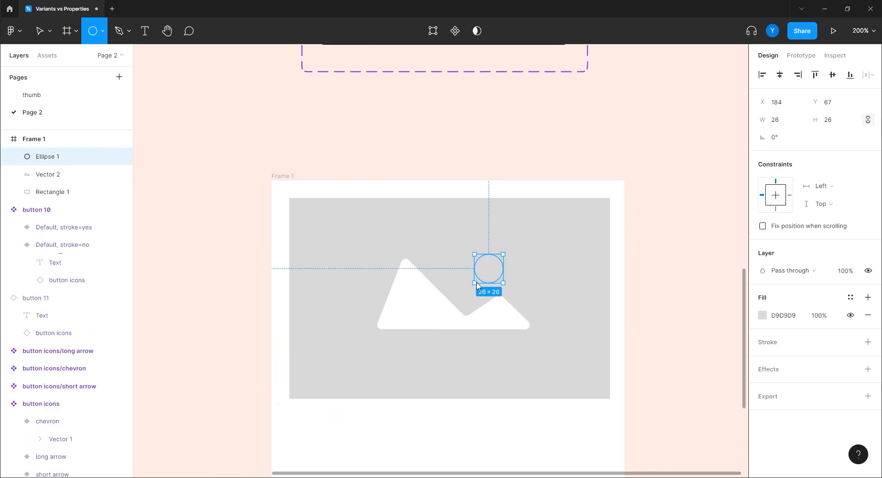
Set the small circle's fill colour to FFFFFF
click(762, 316)
text(ffffff)
key(Return)
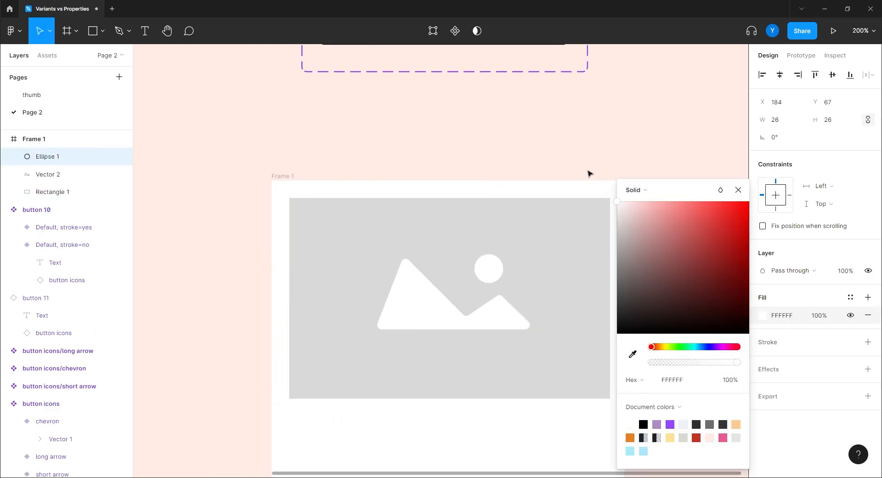
click(590, 174)
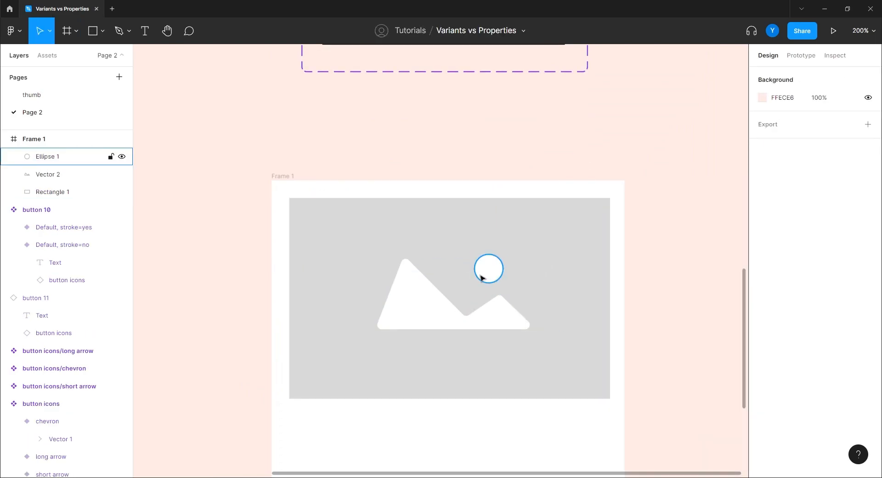
Wrap the grey rectangle, circle and mountain shape together in a frame named img holder
click(323, 238)
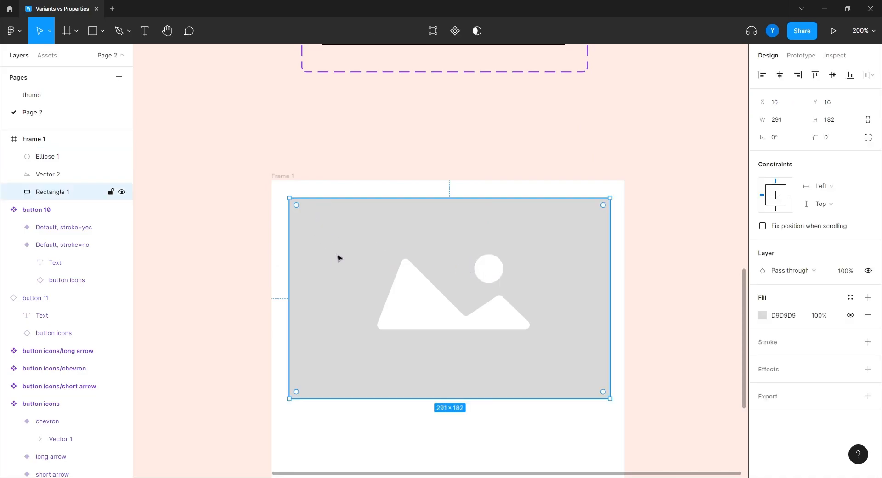
shift+click(490, 269)
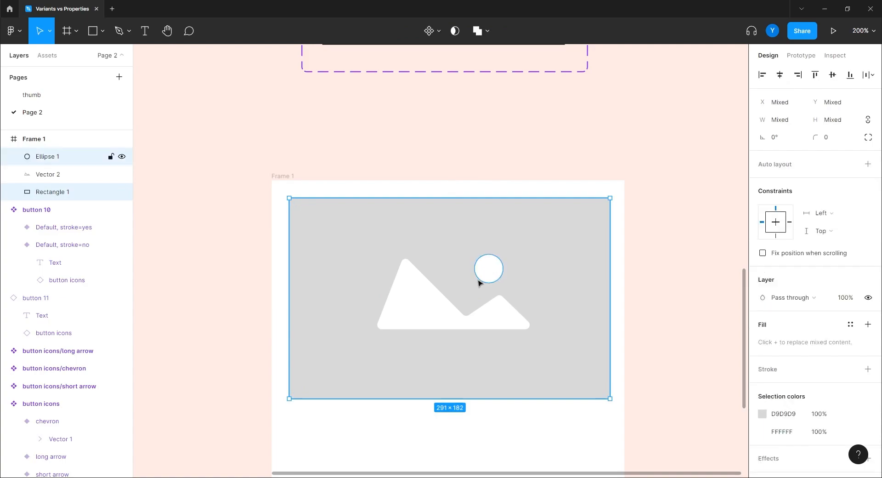
shift+click(418, 315)
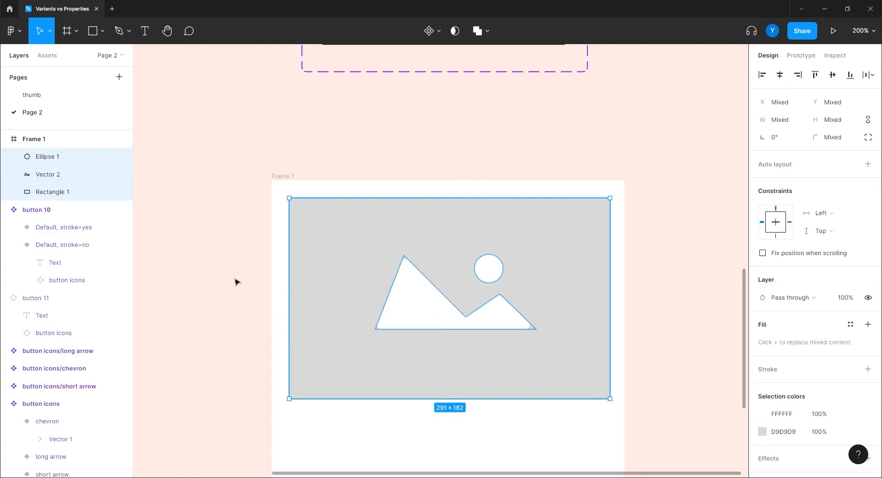
key(ctrl+alt+g)
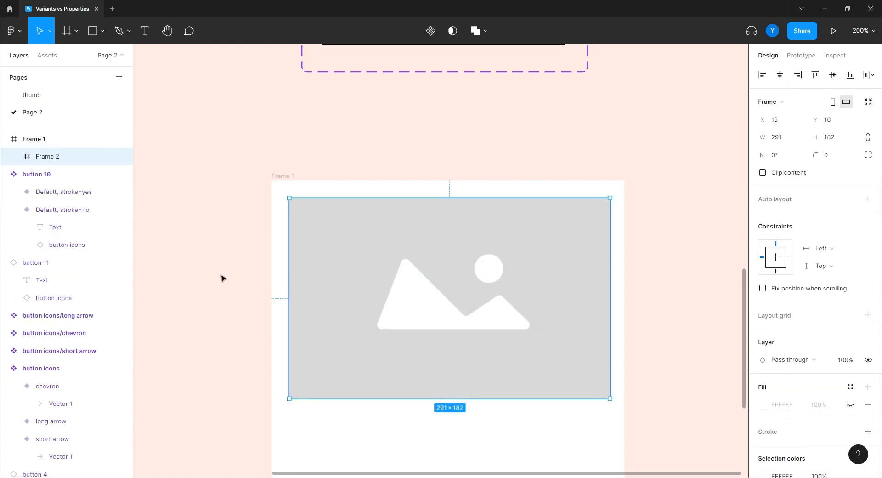
double_click(50, 159)
text(img holder)
key(Return)
Give the img holder frame a D9D9D9 fill and delete the grey rectangle inside it
click(14, 156)
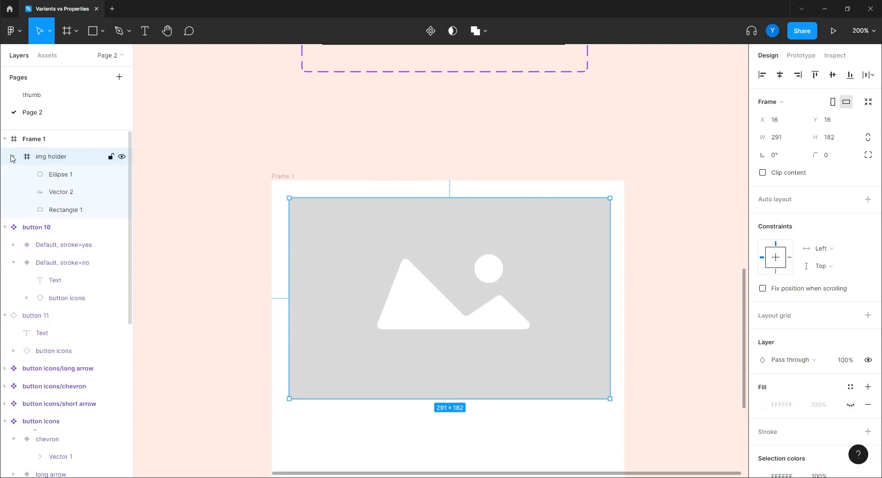
click(66, 211)
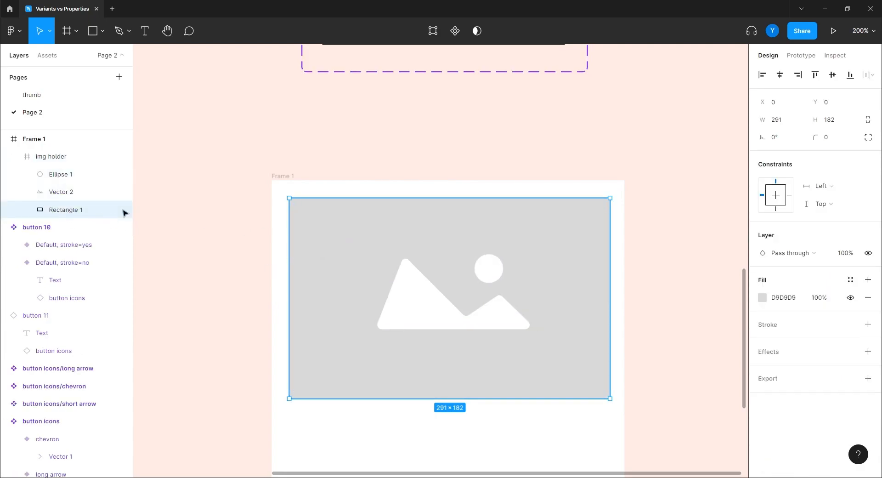
click(64, 159)
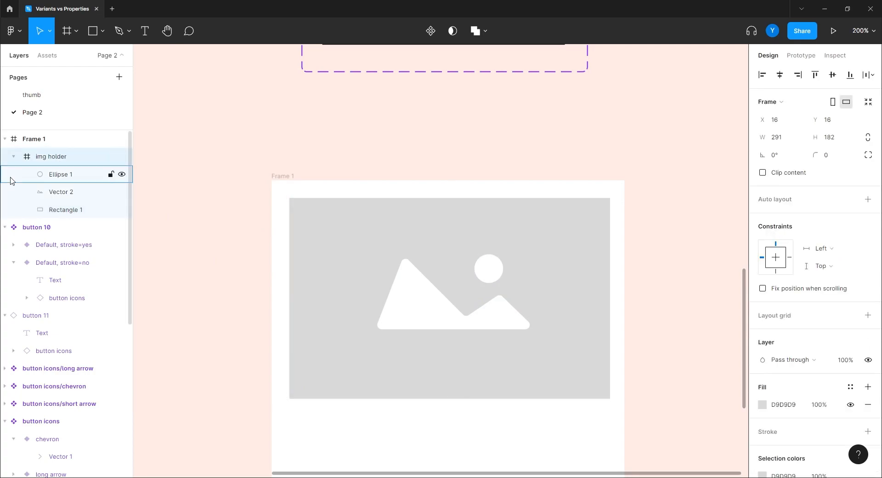
click(108, 210)
key(Delete)
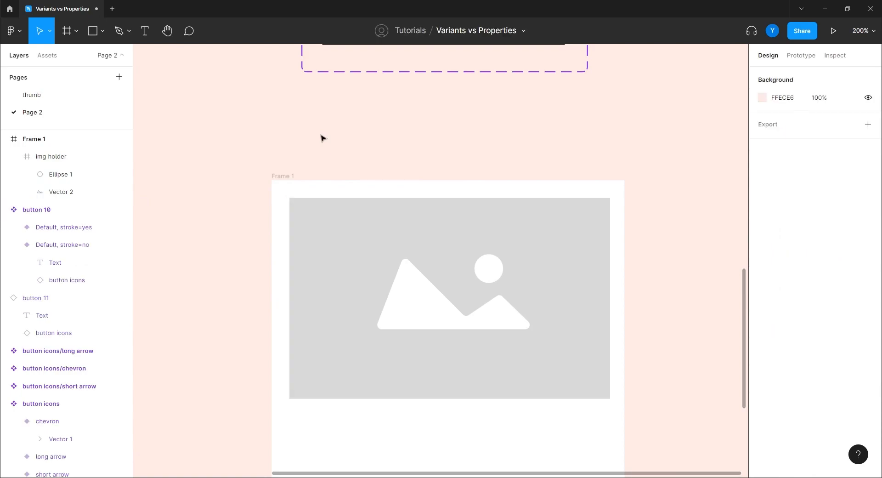
Set the img holder frame's corner radius to 5
click(367, 234)
click(828, 156)
text(5)
key(Return)
click(628, 145)
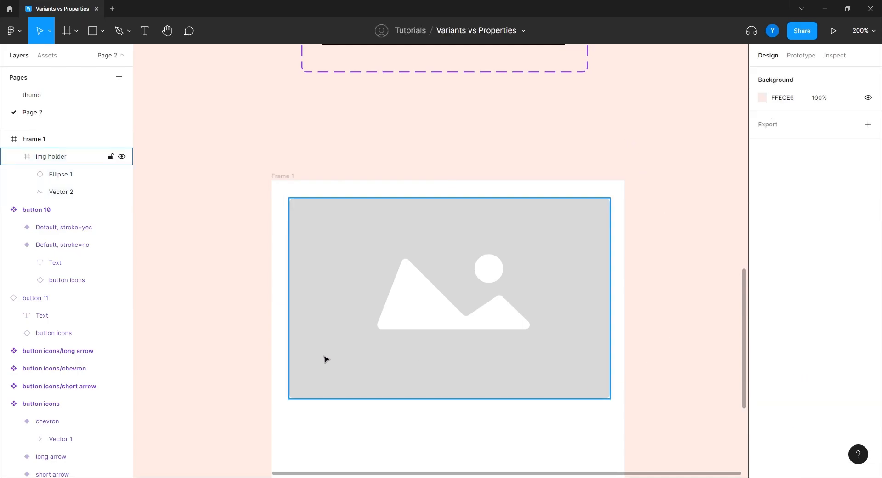
Draw a text box about 288 × 127 below the image placeholder in the card frame
scroll(326, 308, down, 3)
key(minus)
scroll(415, 342, down, 1)
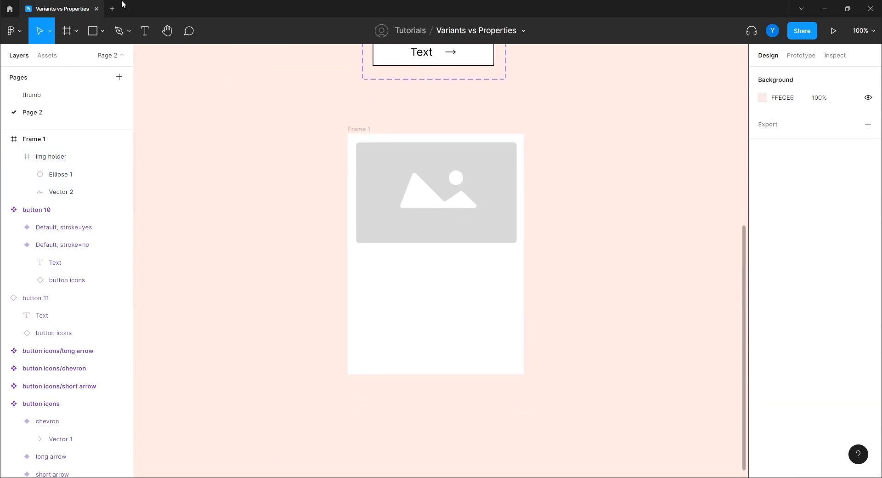
key(t)
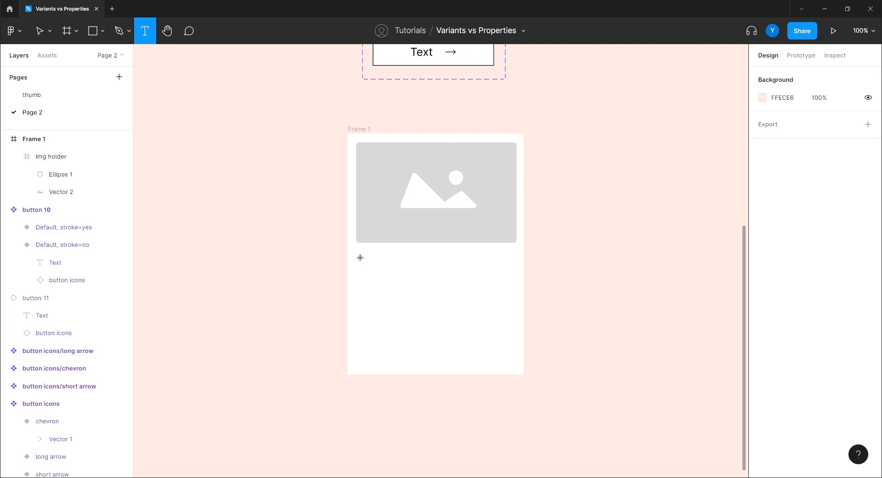
drag(357, 254, 516, 325)
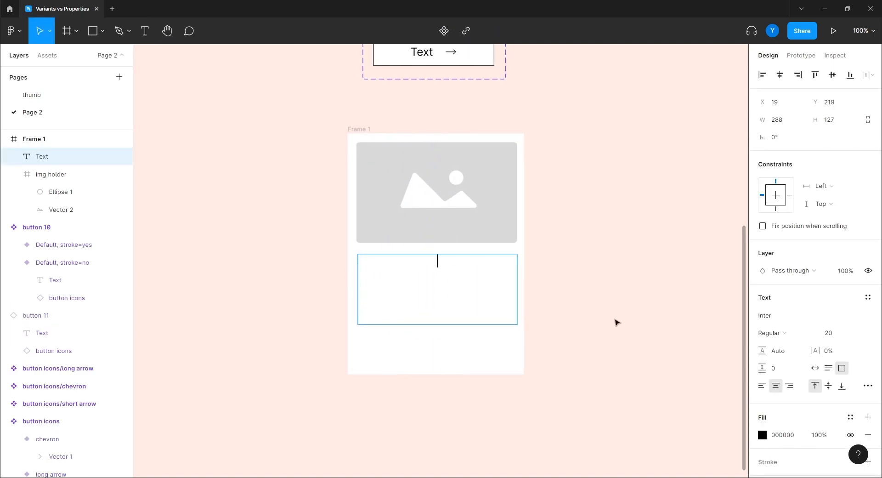
Fill the text box with auto-generated text from the Lorem ipsum plugin and left-align it
key(ctrl+slash)
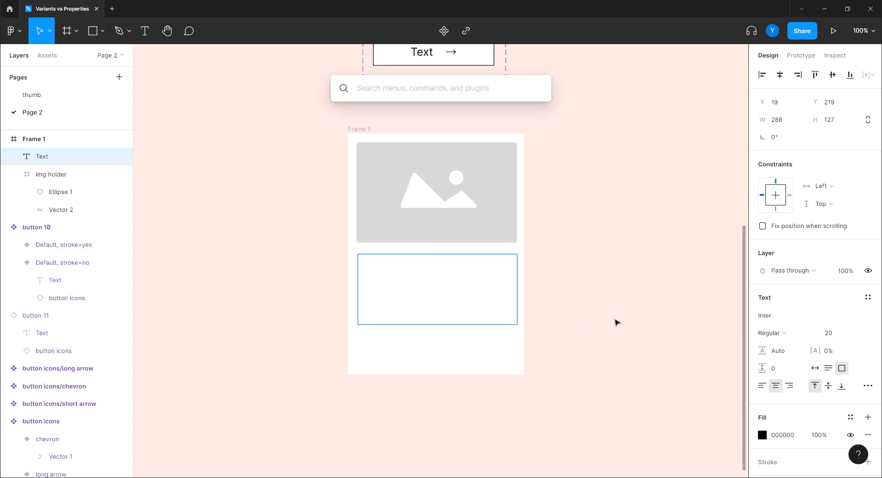
text(lorem)
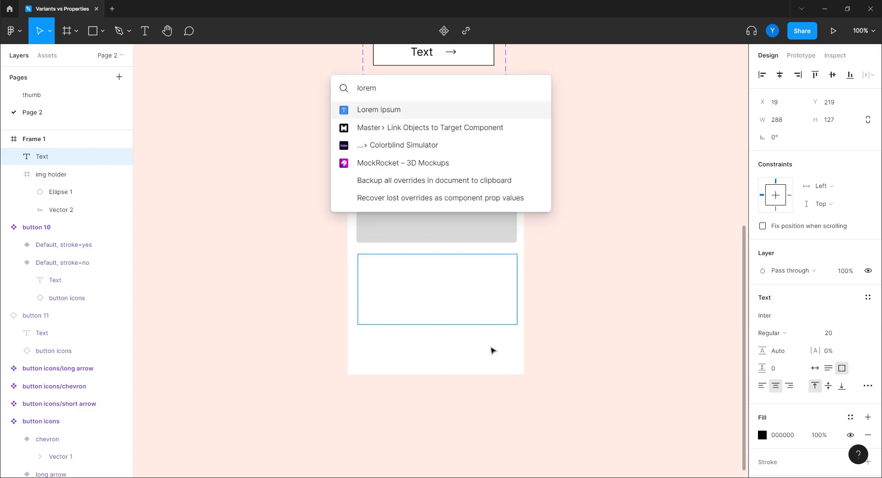
click(383, 110)
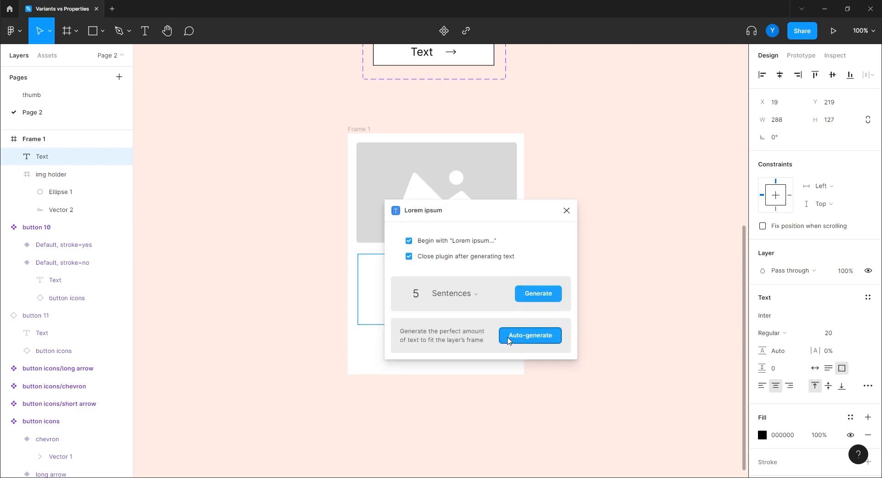
click(510, 337)
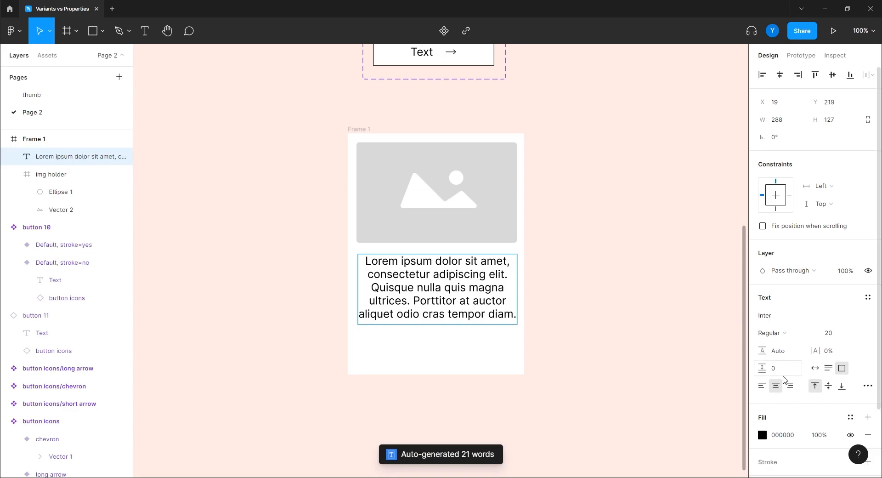
click(761, 385)
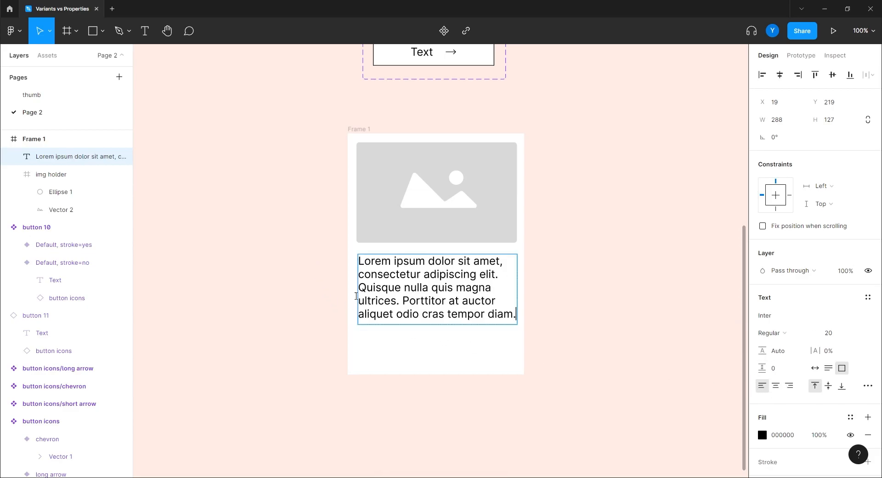
Draw a rectangle about 228 × 44 below the paragraph and line it up with the text's left edge
click(92, 32)
mouse_move(359, 342)
mouse_down()
mouse_move(423, 363)
mouse_move(484, 366)
mouse_up()
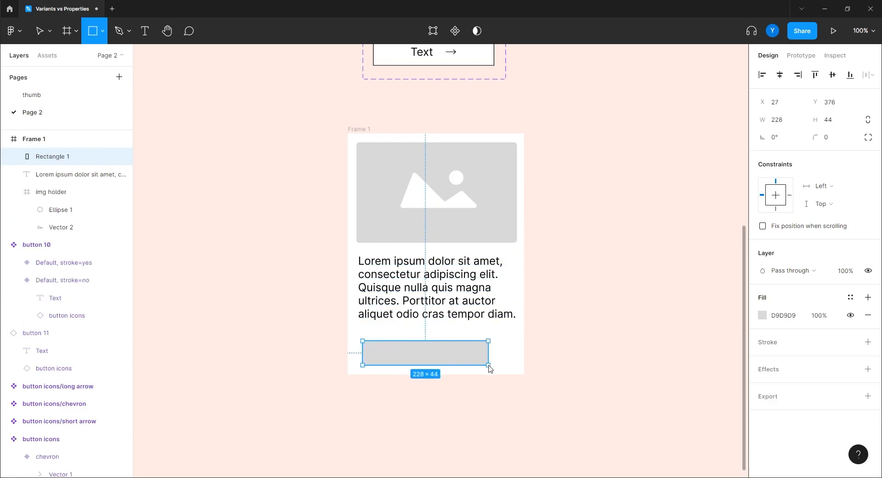
drag(417, 360, 400, 350)
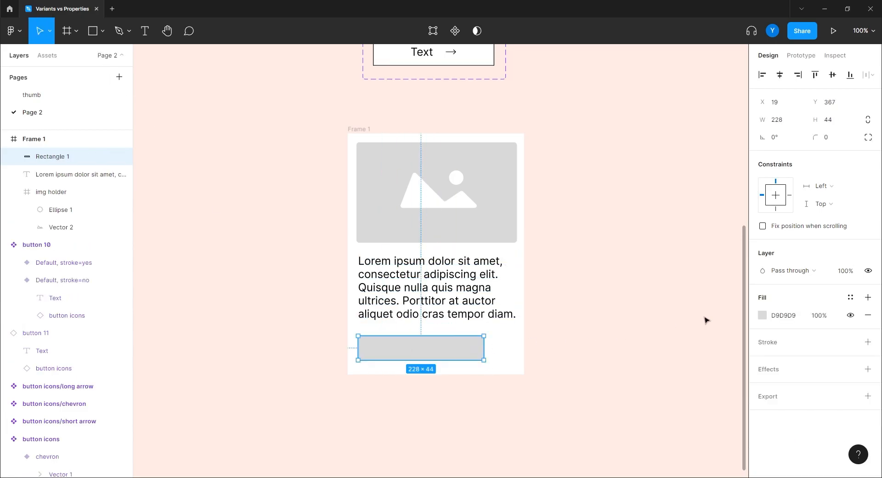
Change the fill of the rectangle below the paragraph to dark grey 2A2A2A
click(762, 315)
drag(690, 302, 590, 340)
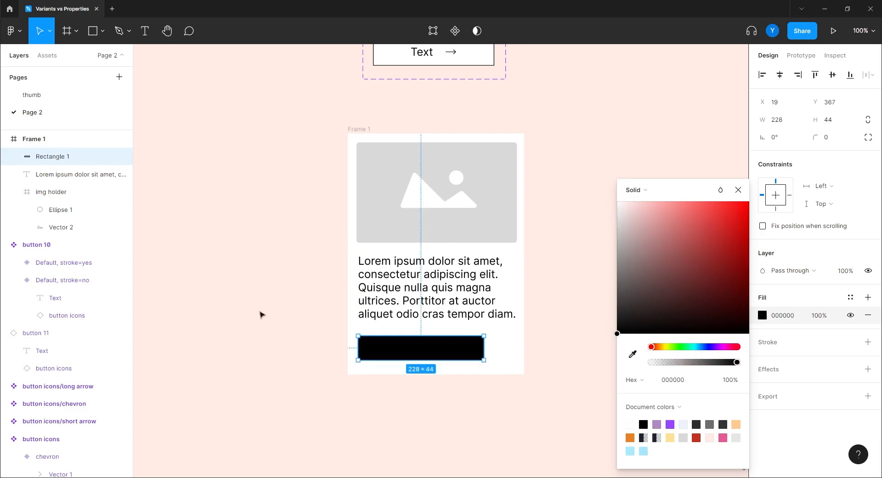
click(269, 318)
click(397, 355)
click(761, 315)
drag(617, 332, 593, 319)
click(258, 238)
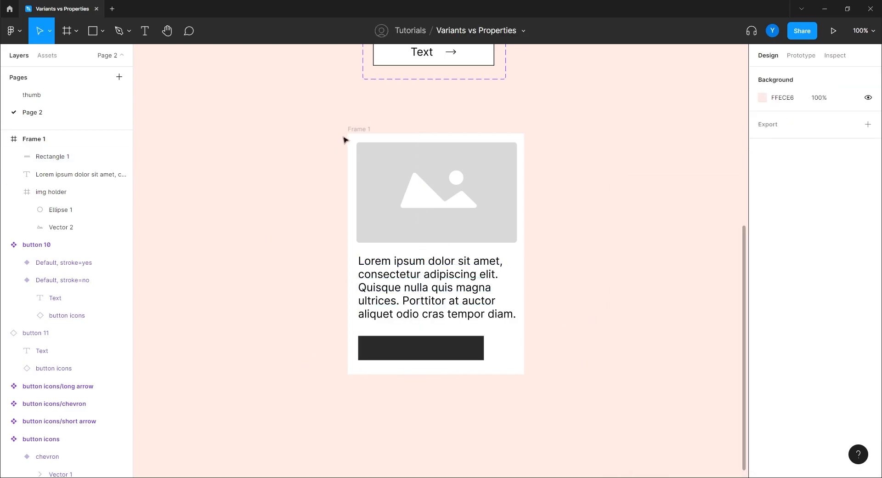
Add auto layout to the card frame and align its contents to the top left
click(354, 130)
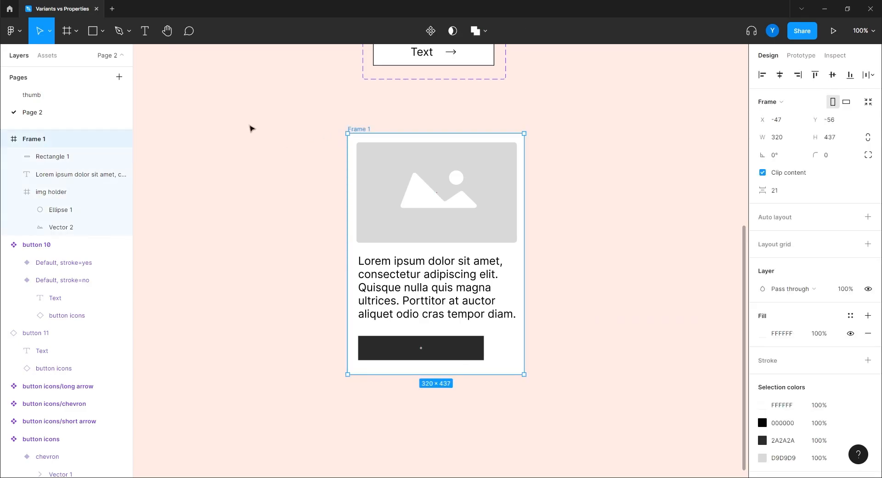
right_click(394, 150)
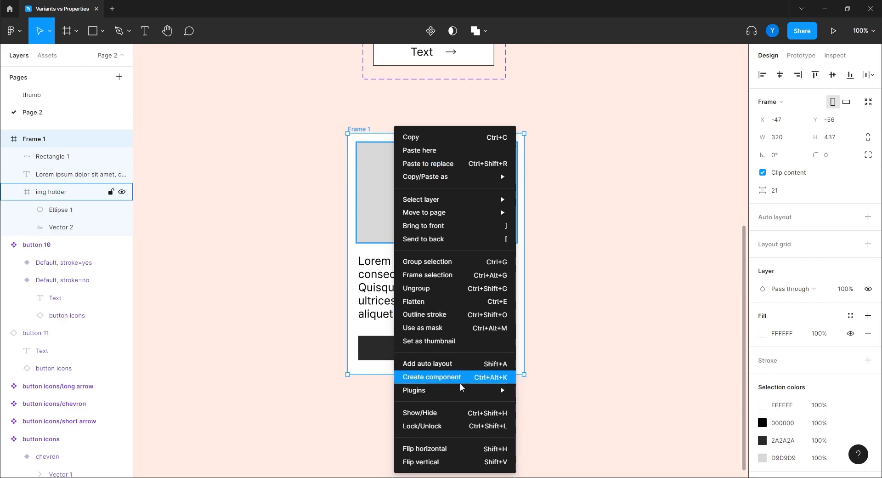
click(441, 366)
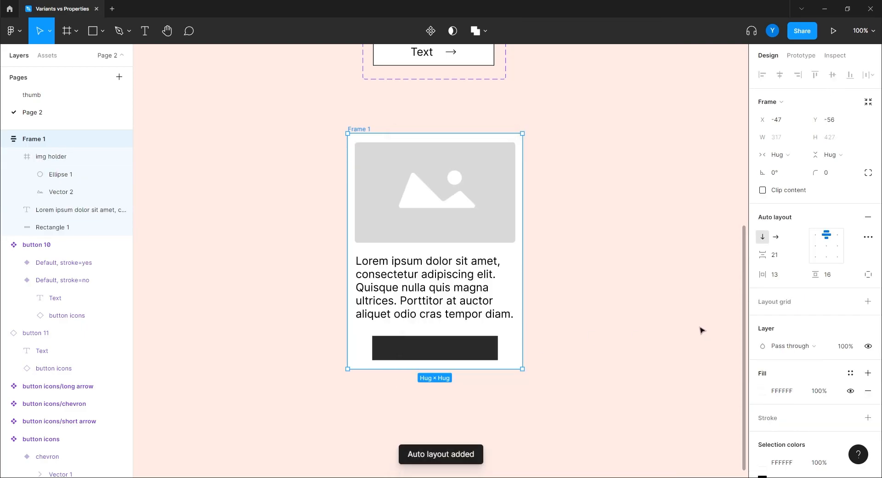
click(817, 239)
click(281, 291)
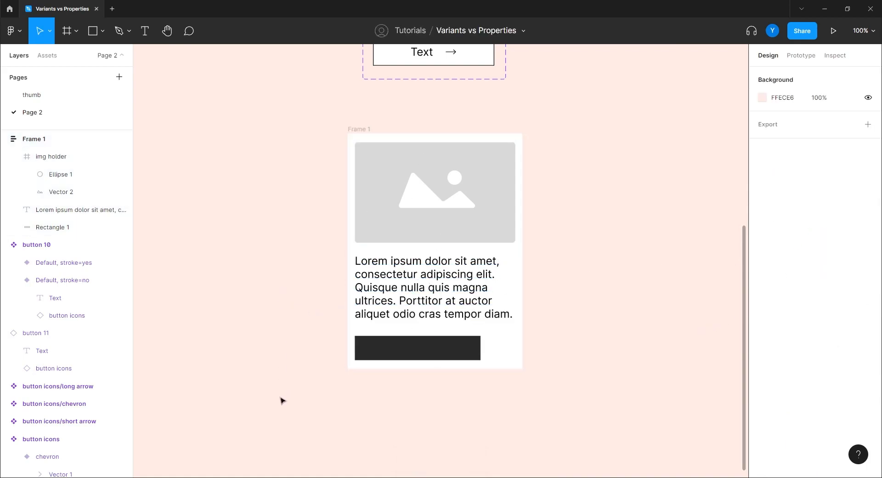
Shift the card frame slightly right and down and rename it content card
drag(361, 130, 366, 134)
double_click(41, 142)
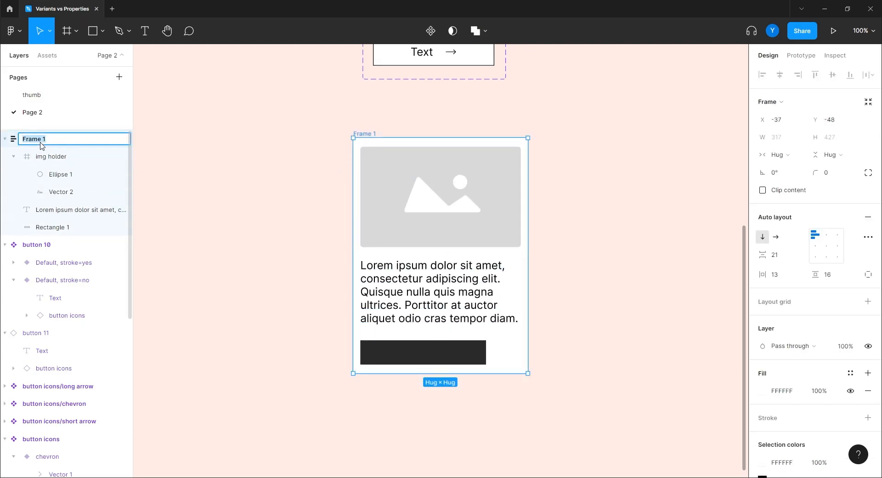
text(c)
key(Return)
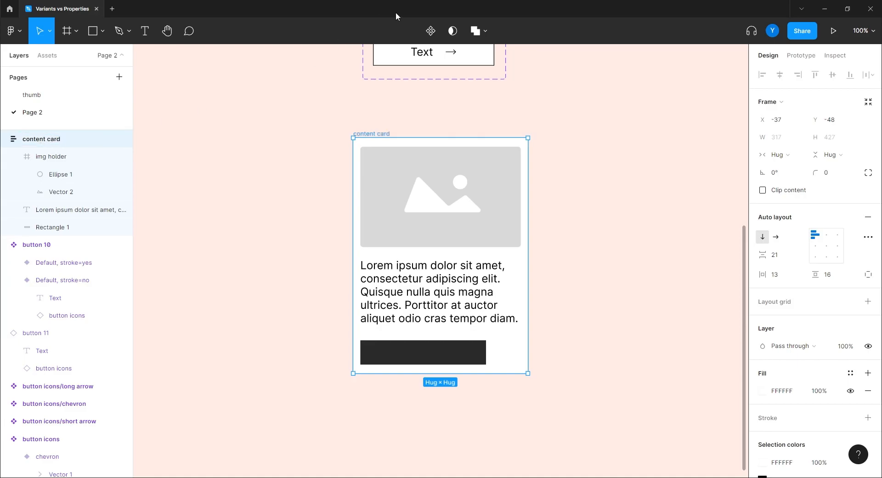
Turn the content card frame into a component and leave the whole component selected
click(430, 31)
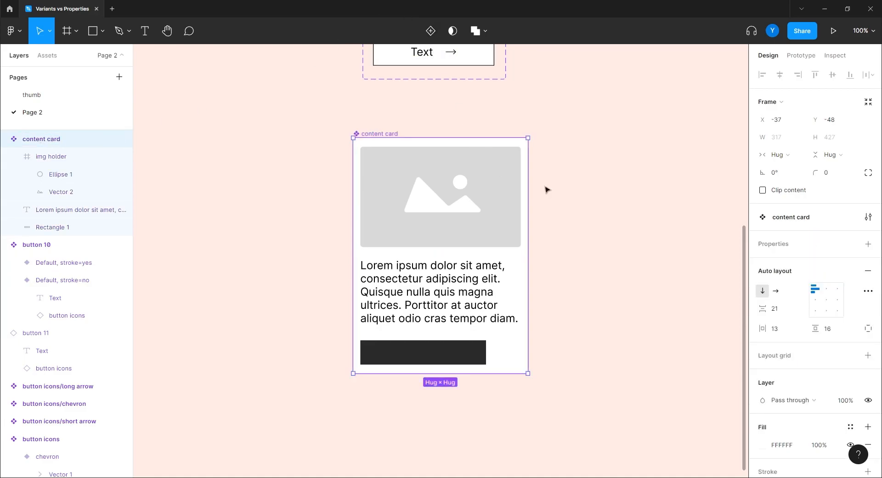
click(499, 173)
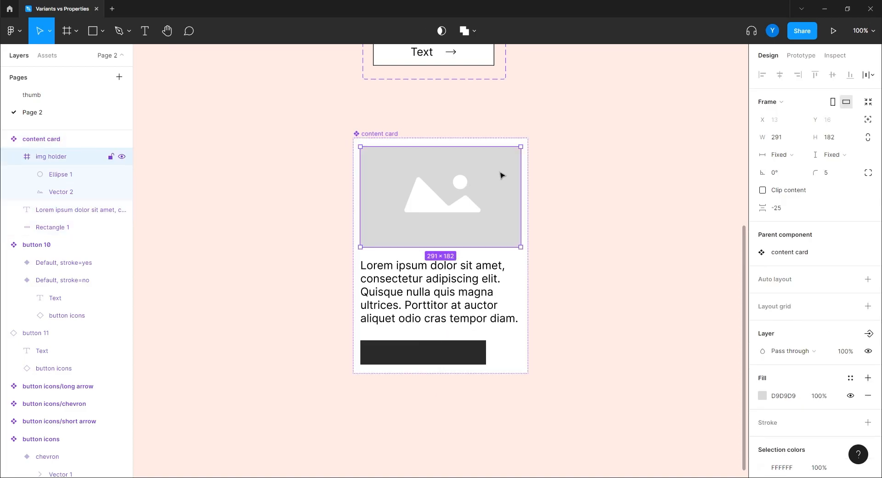
click(604, 236)
click(389, 134)
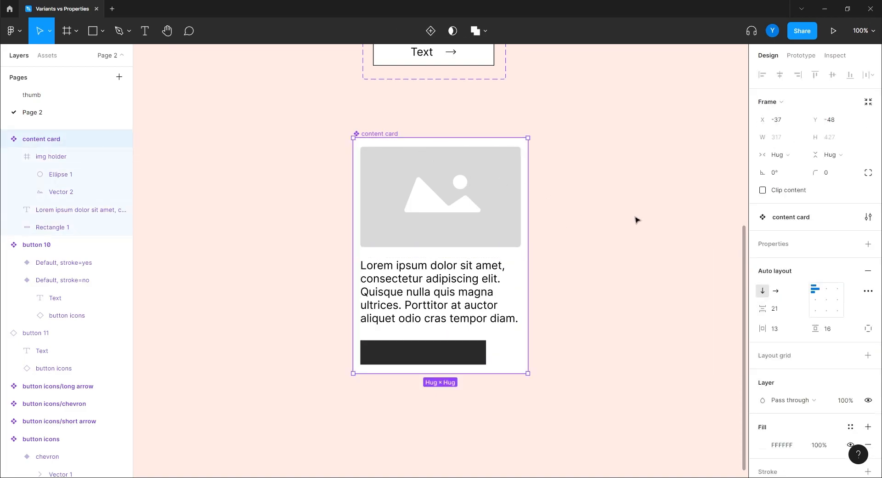
Add a Boolean component property named img with the value True to the content card component
click(867, 243)
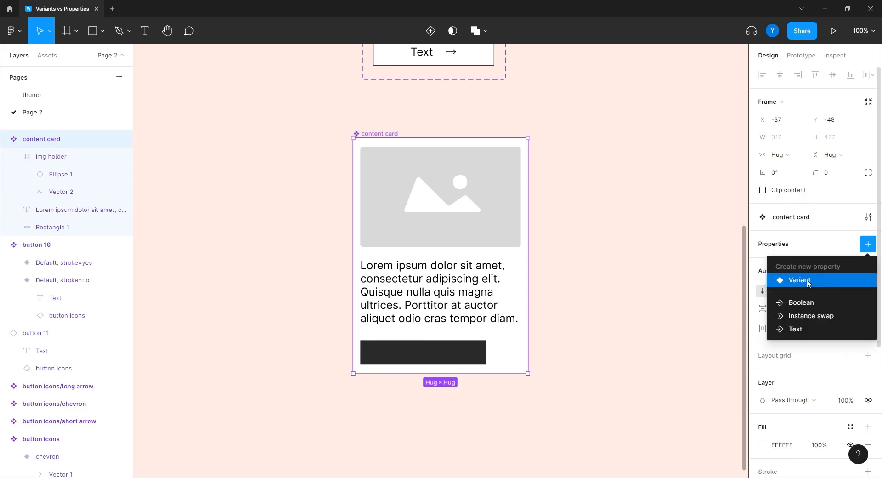
click(795, 303)
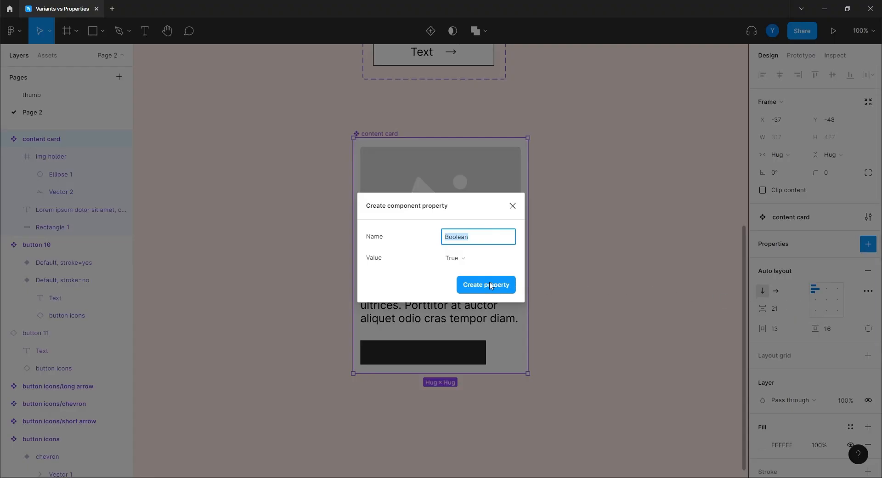
text(img)
click(494, 289)
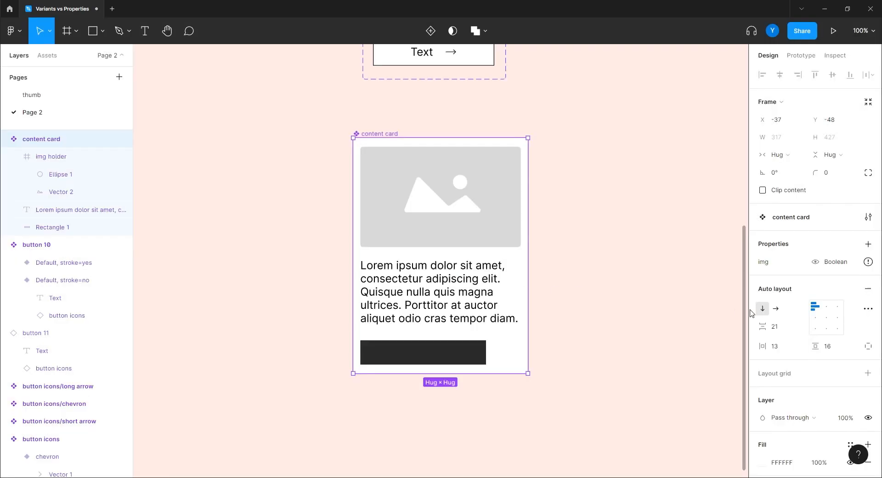
Add a second Boolean property named label with the value True to the content card component
click(867, 244)
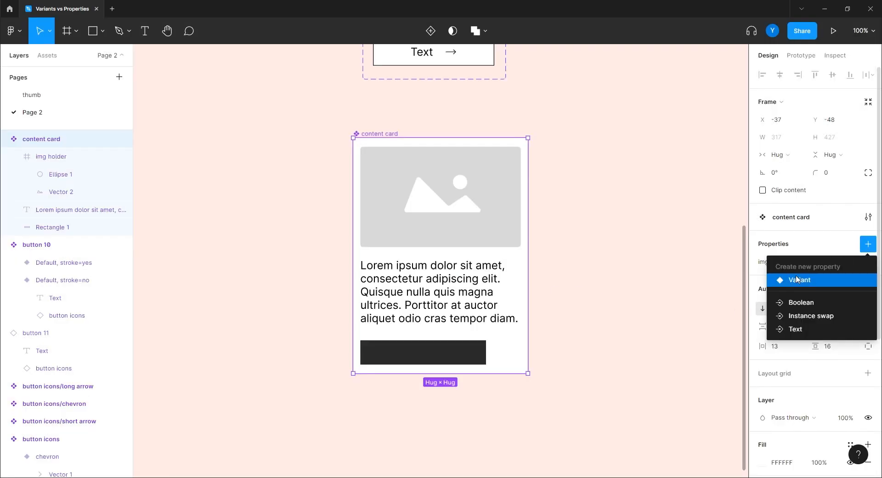
click(802, 303)
text(te)
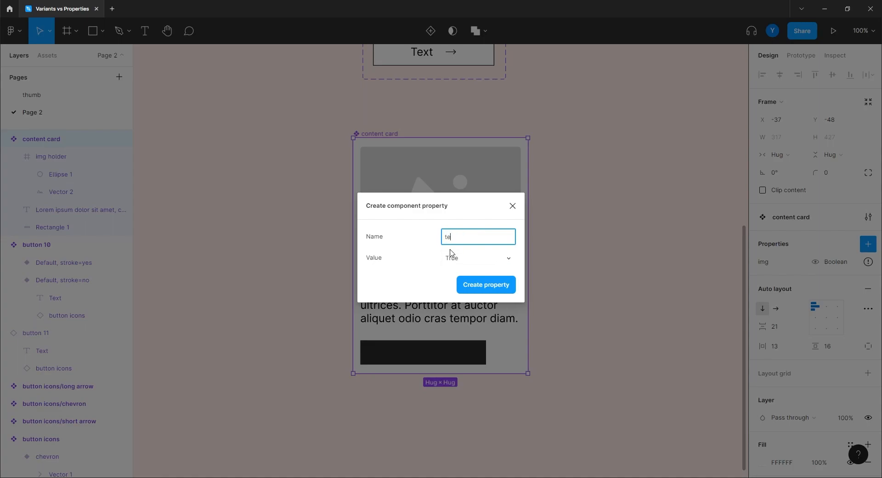
key(BackSpace)
key(BackSpace)
key(BackSpace)
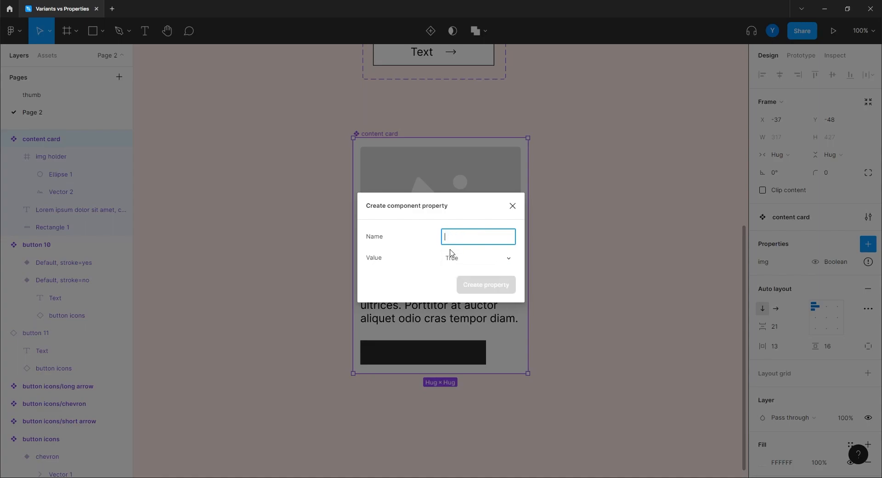
text(label)
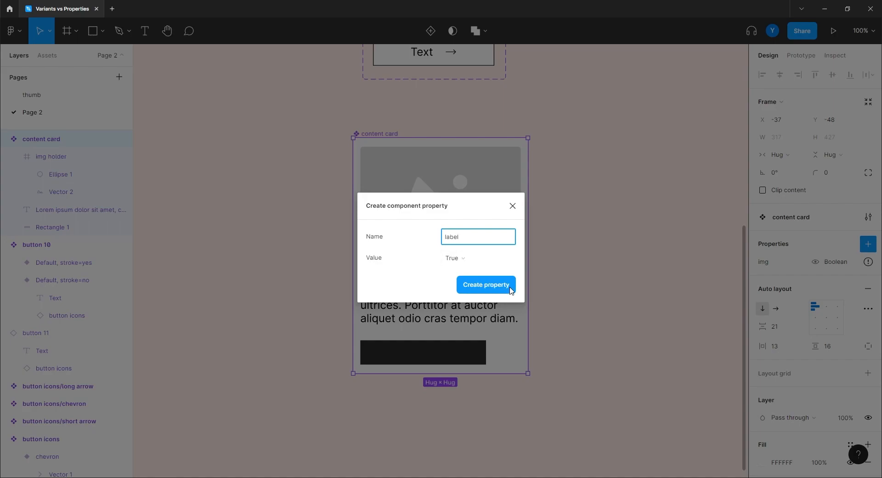
click(485, 285)
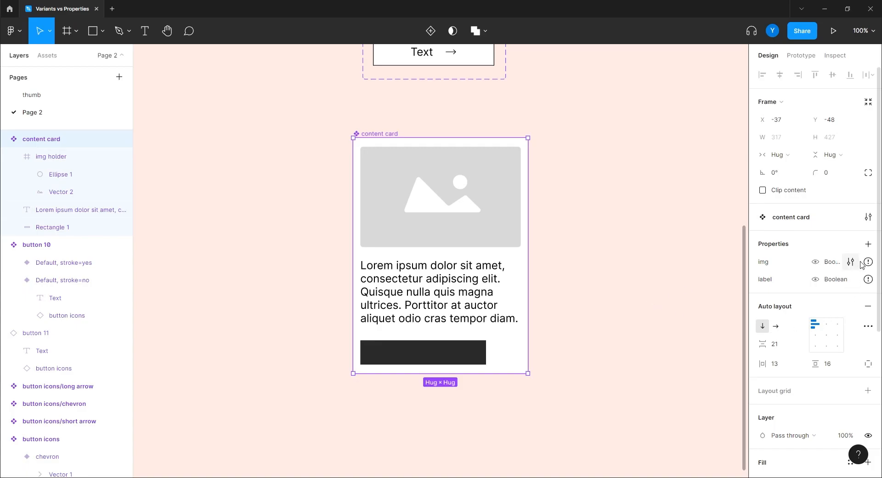
Add a third Boolean property named btn with the value True to the content card component
click(867, 244)
click(799, 302)
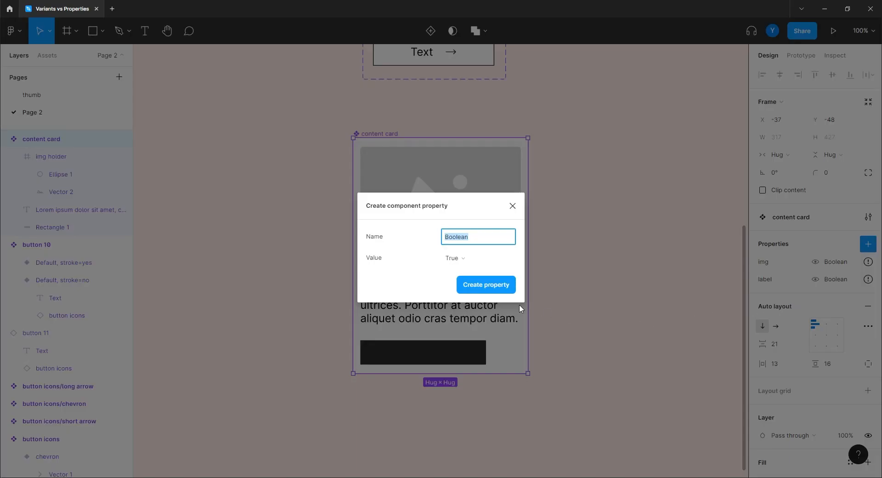
text(btn)
key(Return)
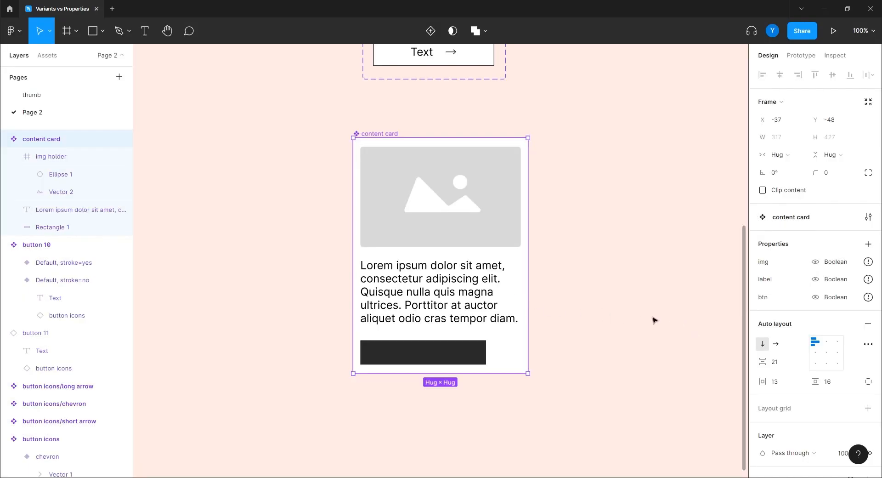
Link the visibility of the card's img holder layer to the img property
click(440, 192)
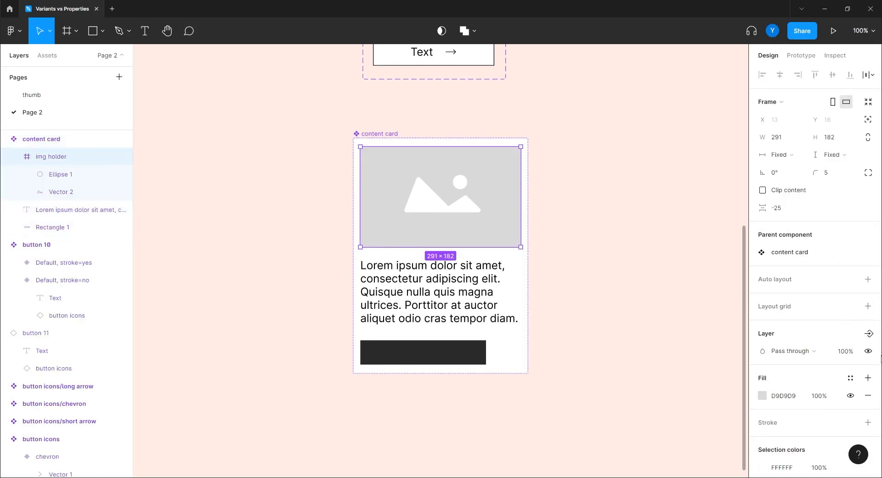
scroll(826, 276, down, 3)
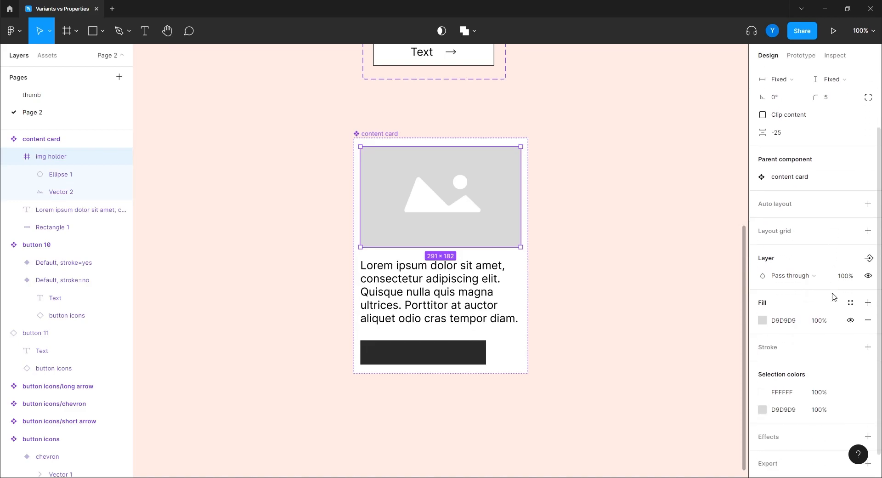
scroll(822, 297, up, 3)
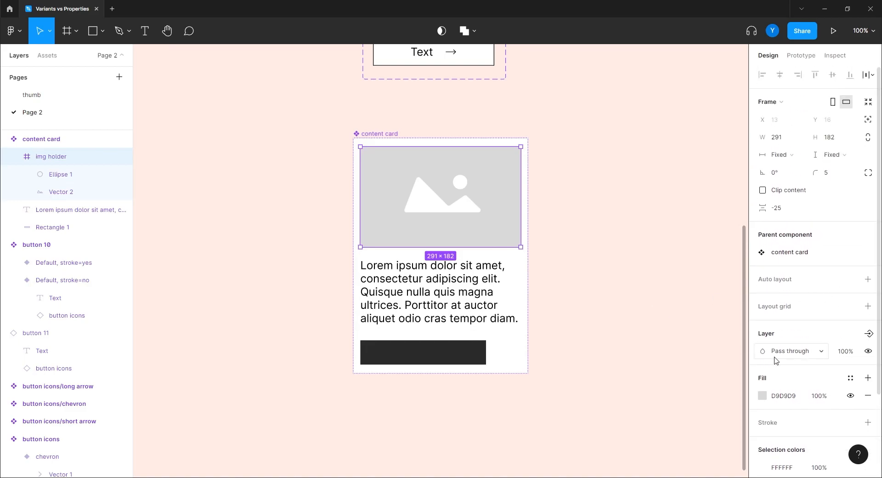
click(868, 333)
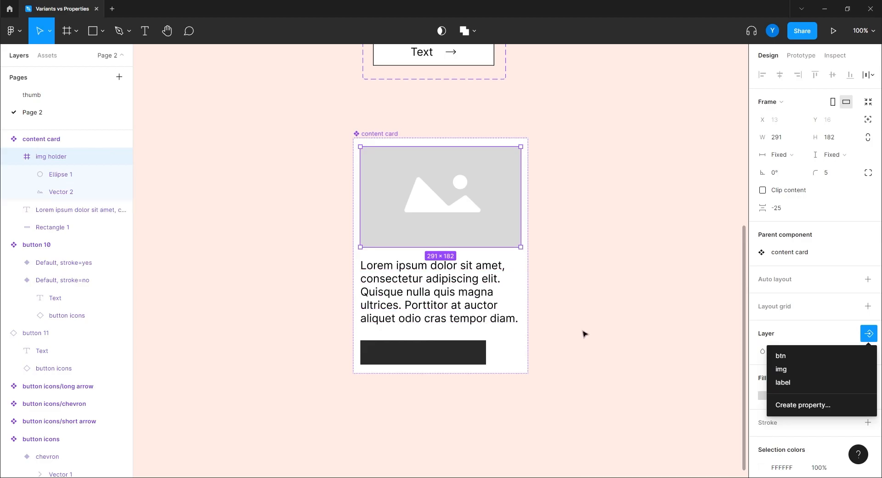
click(789, 369)
Set the card's paragraph text to auto height and link its layer visibility to the label property
click(461, 284)
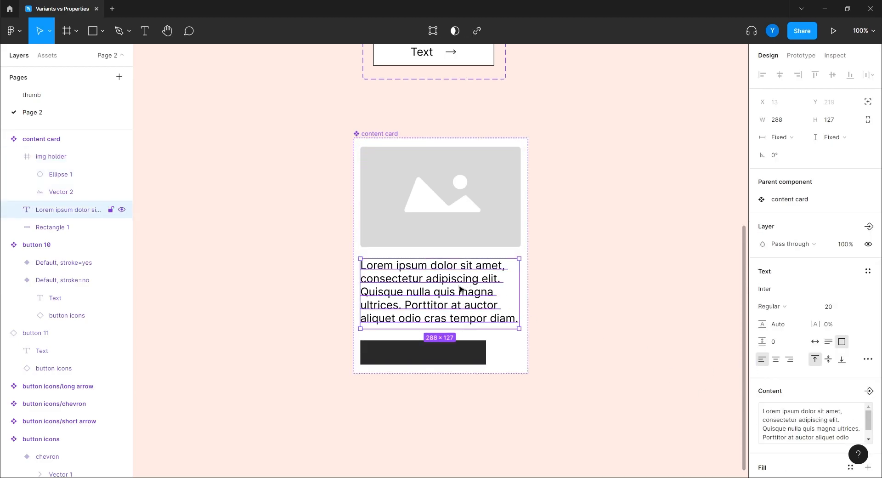
click(828, 341)
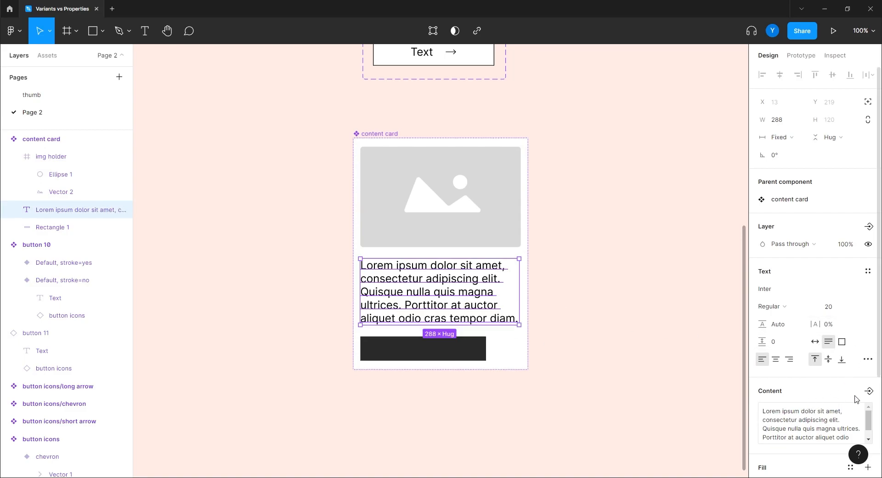
click(869, 390)
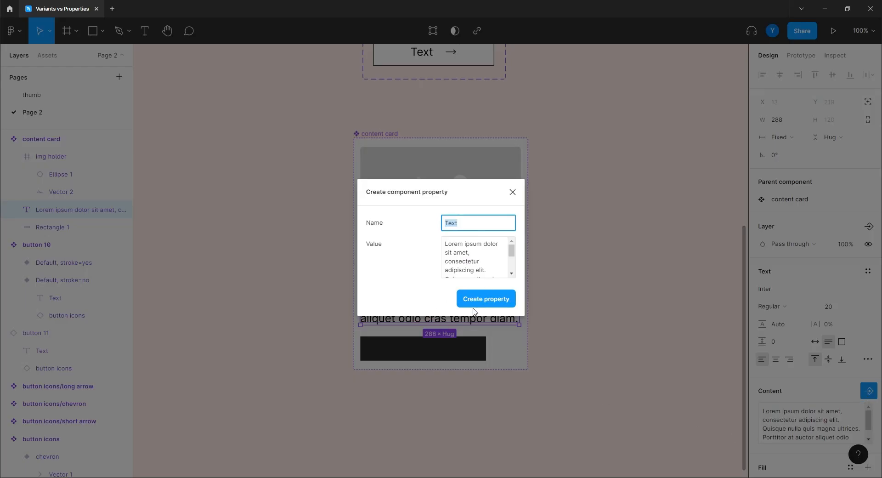
click(512, 192)
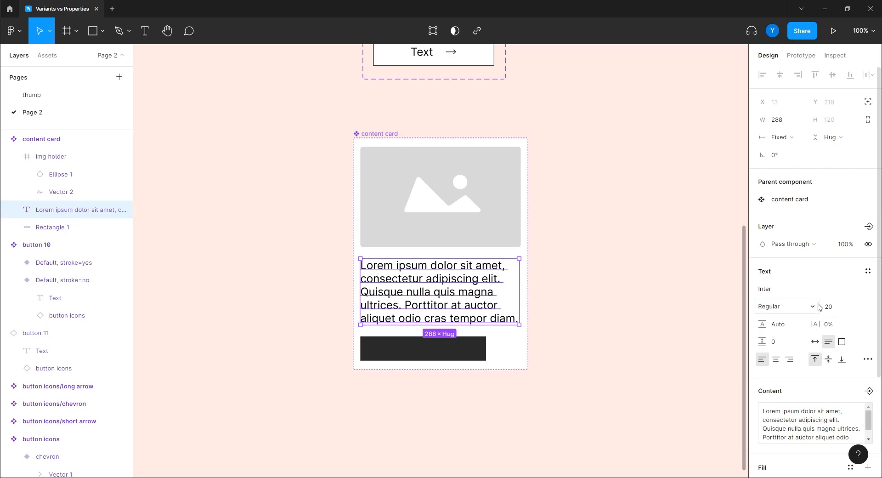
scroll(802, 432, down, 3)
scroll(835, 376, up, 3)
click(868, 226)
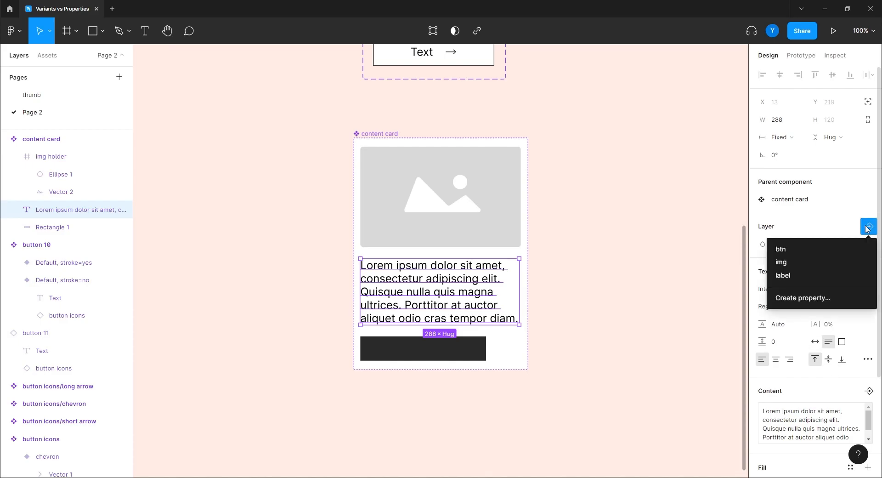
click(786, 277)
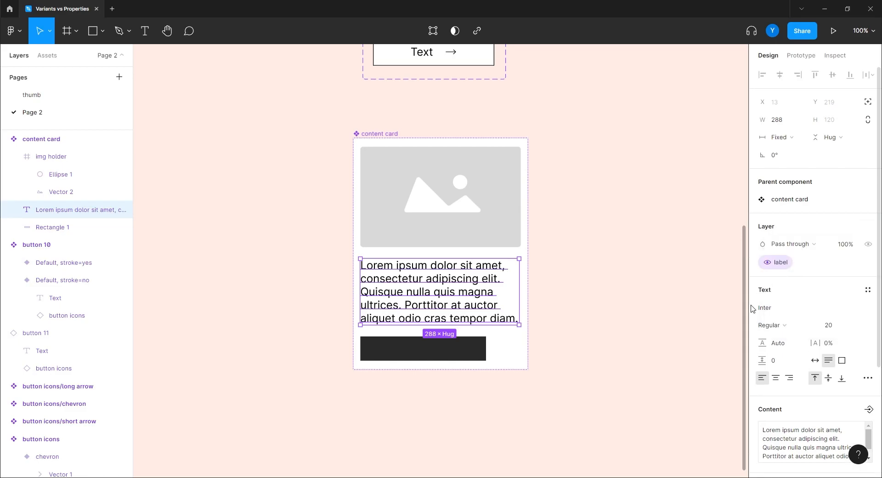
Link the visibility of the dark rectangle at the bottom of the card to the btn property
click(442, 351)
click(868, 226)
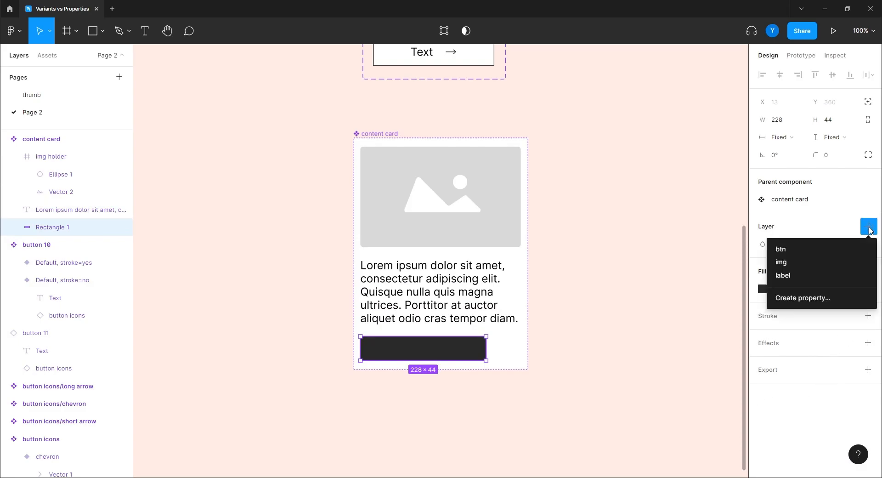
click(780, 249)
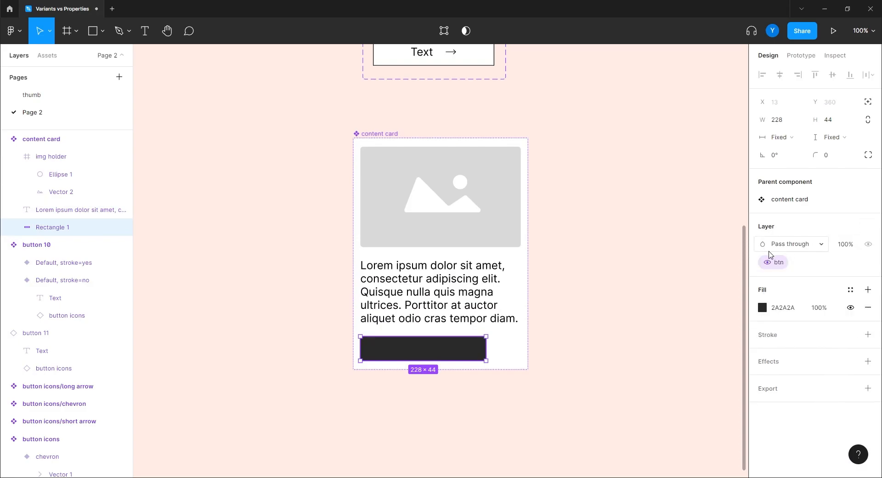
Place an instance of the content card component to the right of the main component
click(666, 237)
drag(372, 136, 628, 136)
drag(579, 223, 298, 224)
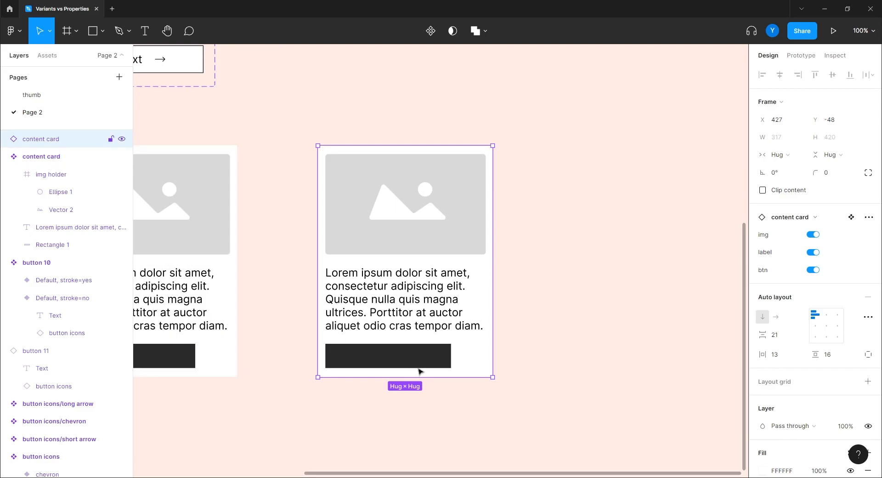
scroll(415, 264, left, 3)
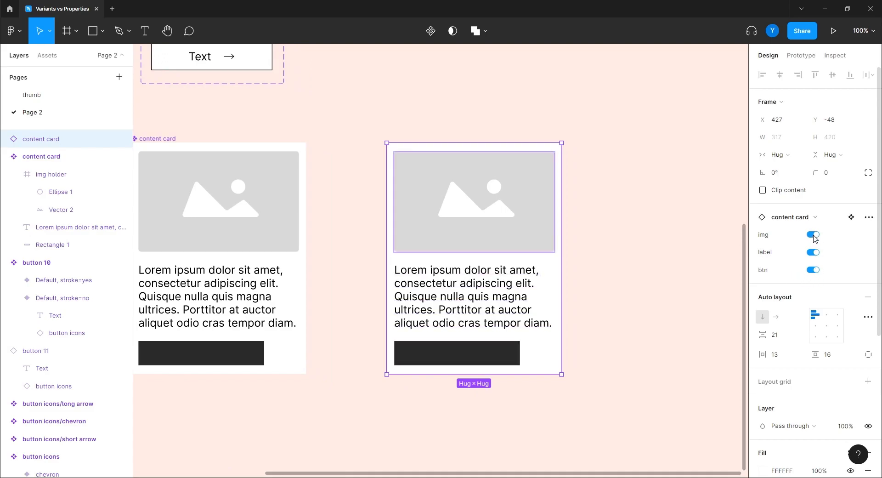
Test the instance's img, label and btn properties by switching each one off and back on
click(813, 234)
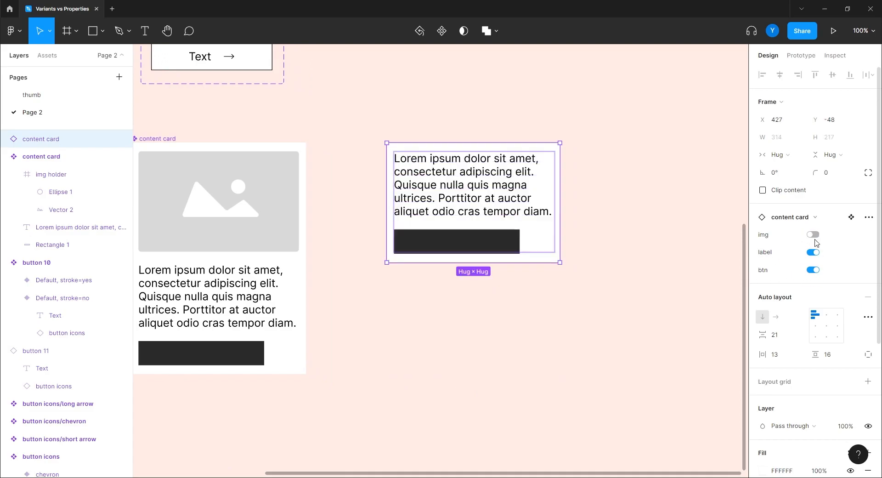
click(813, 235)
click(812, 253)
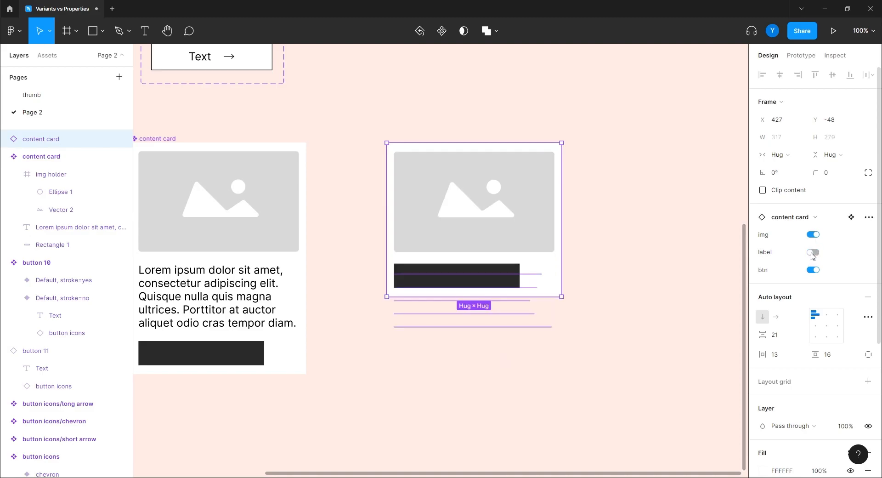
click(812, 252)
click(813, 269)
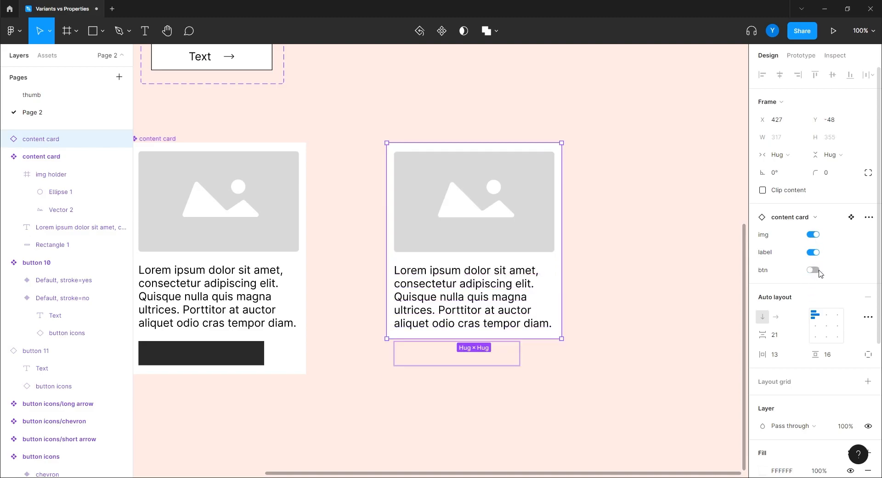
click(648, 219)
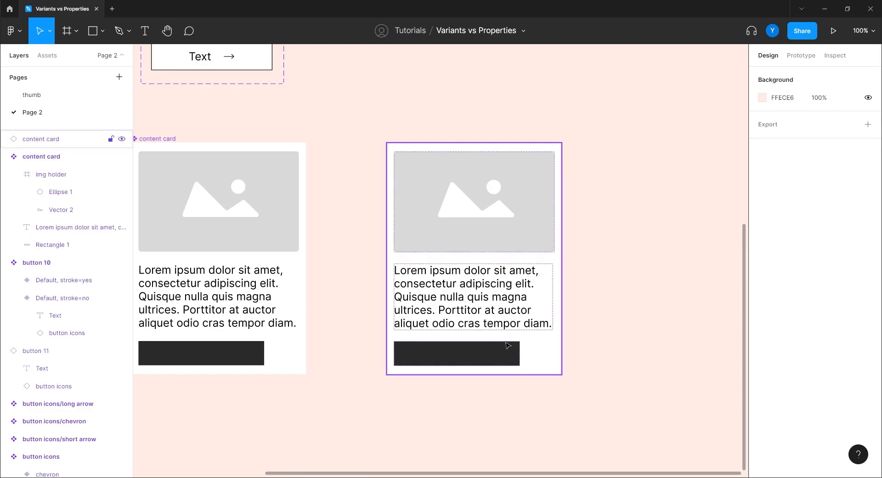
Duplicate the content card instance below the main component and detach the copy from it
click(501, 230)
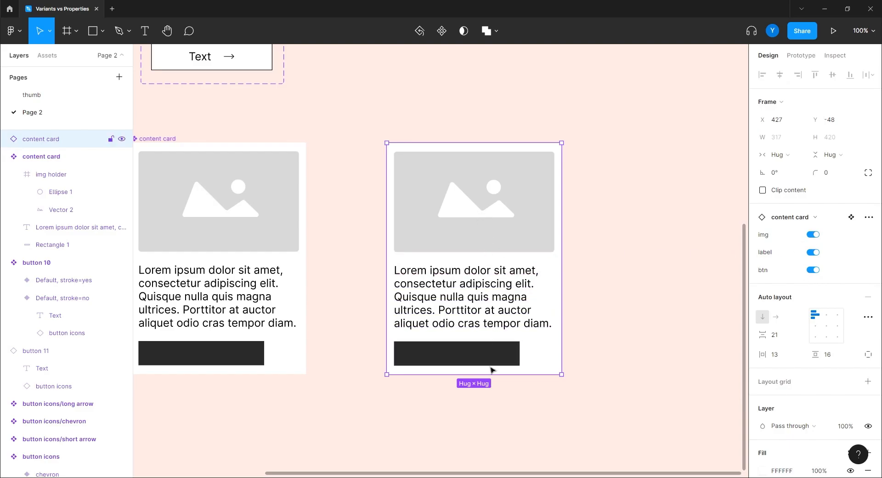
drag(353, 335, 467, 281)
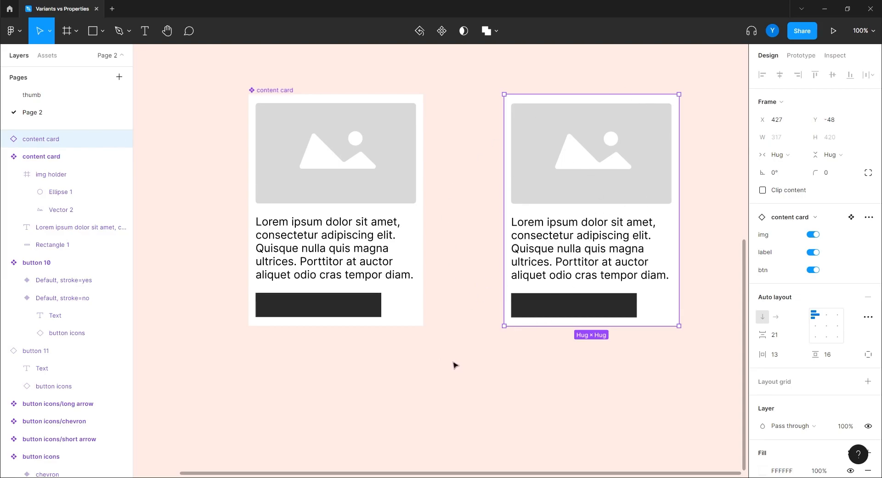
drag(471, 366, 406, 336)
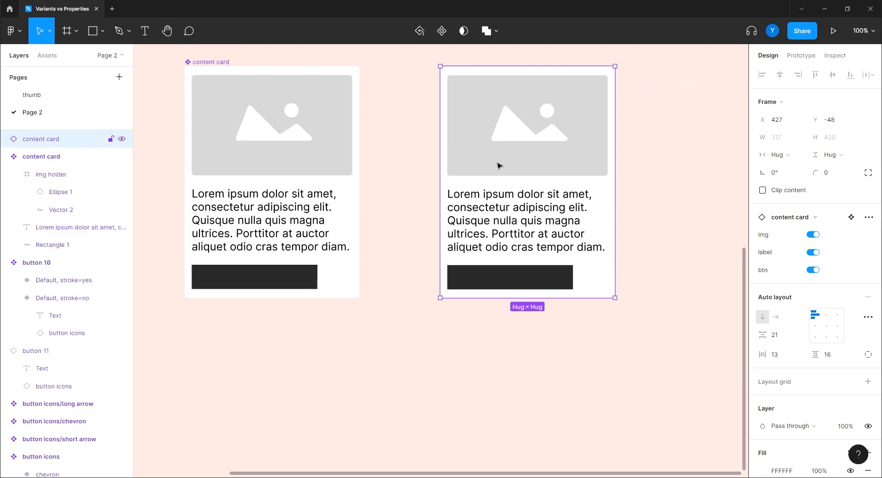
drag(514, 157, 266, 467)
drag(356, 453, 434, 214)
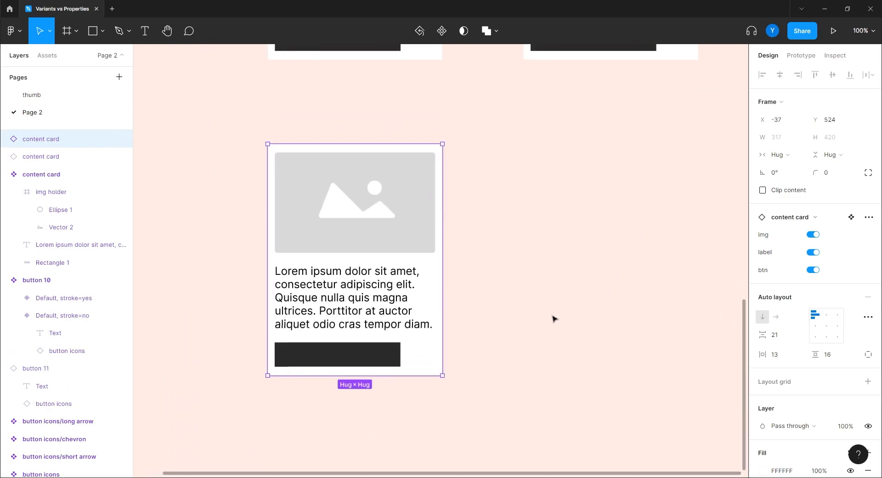
right_click(427, 238)
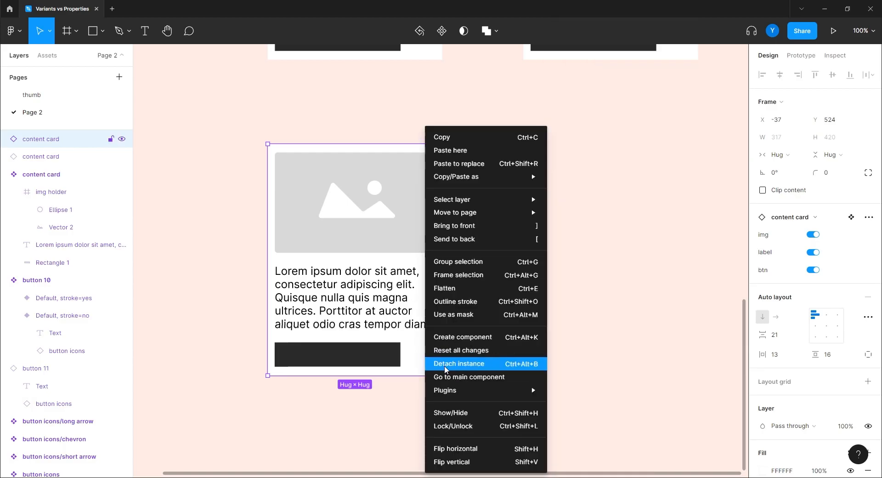
click(446, 369)
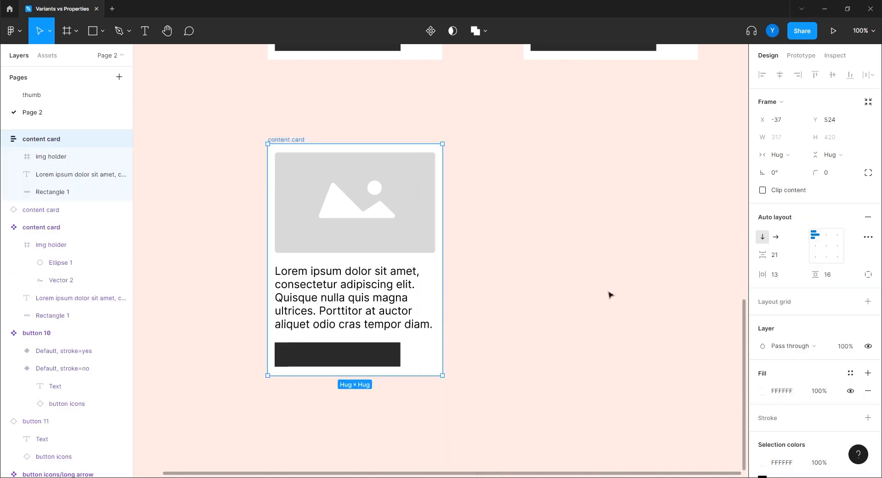
Duplicate the detached content card to its right and rename the original card "content card / 3 items"
drag(290, 140, 509, 139)
click(286, 139)
double_click(56, 157)
click(70, 160)
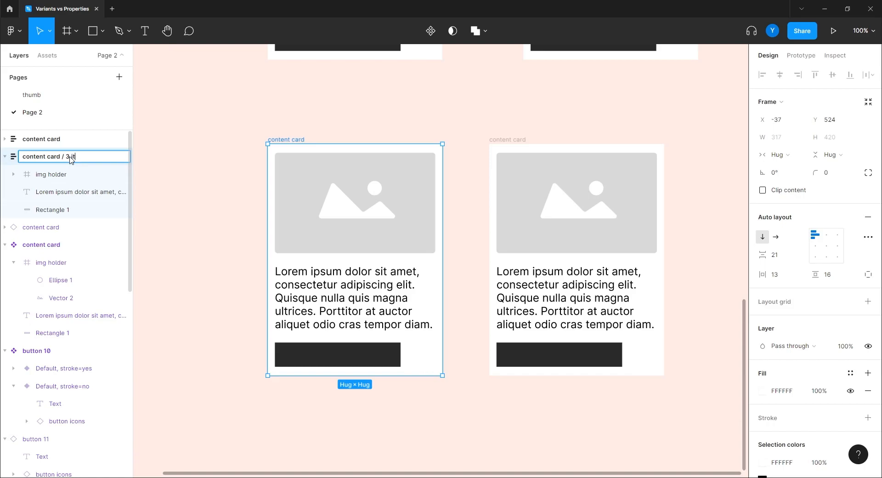
key(Return)
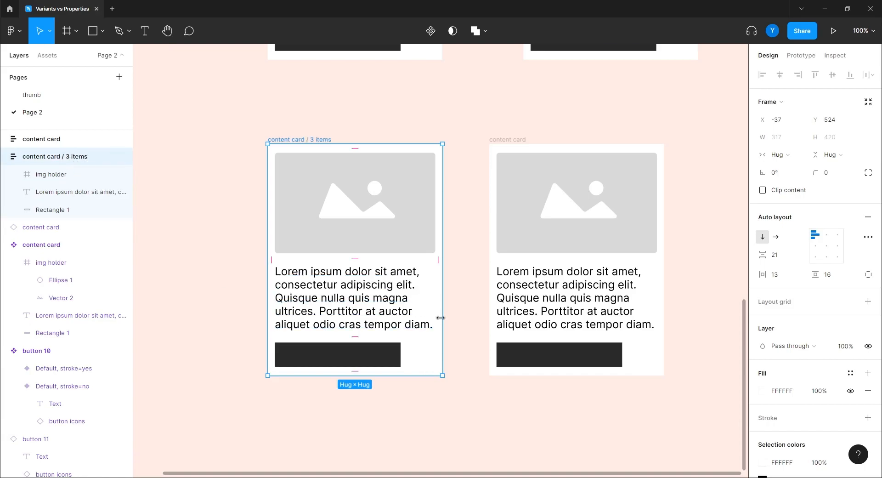
Rename the duplicated card on the right "content card / img + text"
click(512, 140)
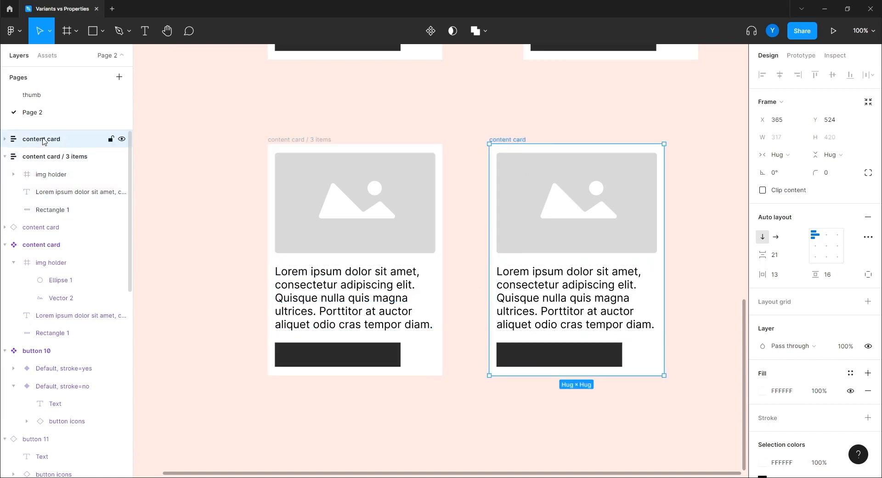
double_click(85, 140)
click(85, 142)
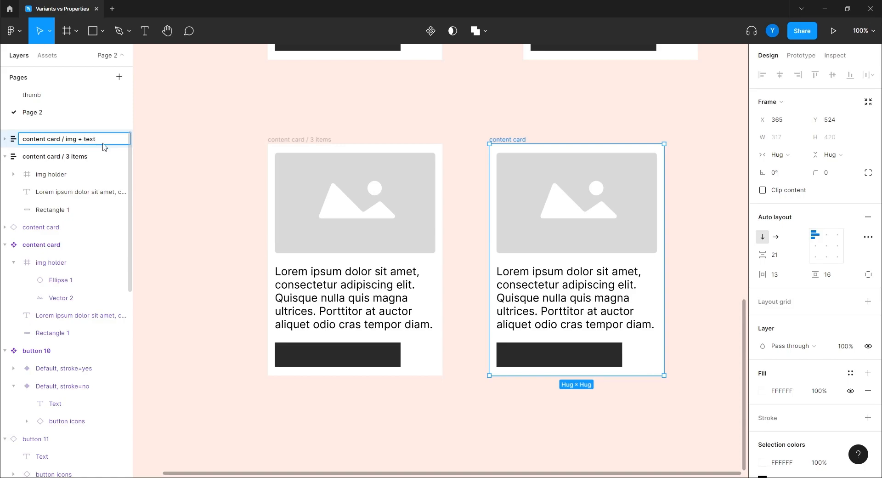
key(Return)
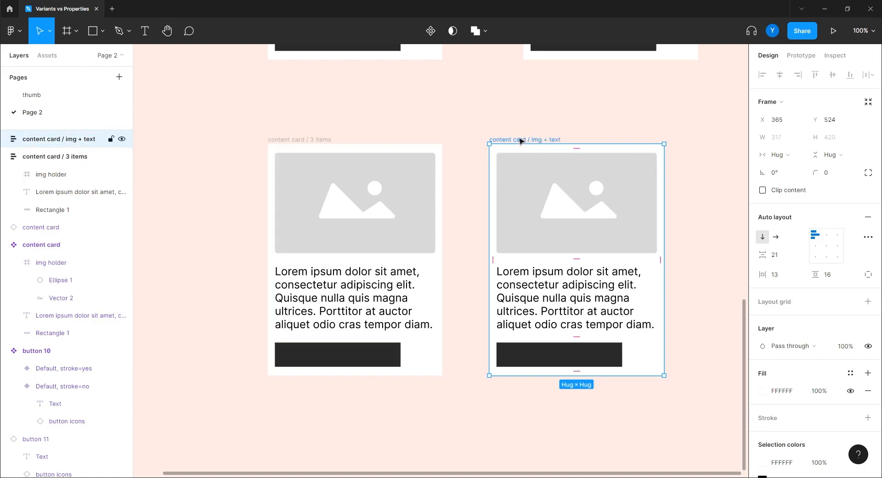
Duplicate the img + text card below the 3 items card and rename the copy "content card / itext + btn"
drag(521, 140, 300, 408)
drag(236, 393, 270, 205)
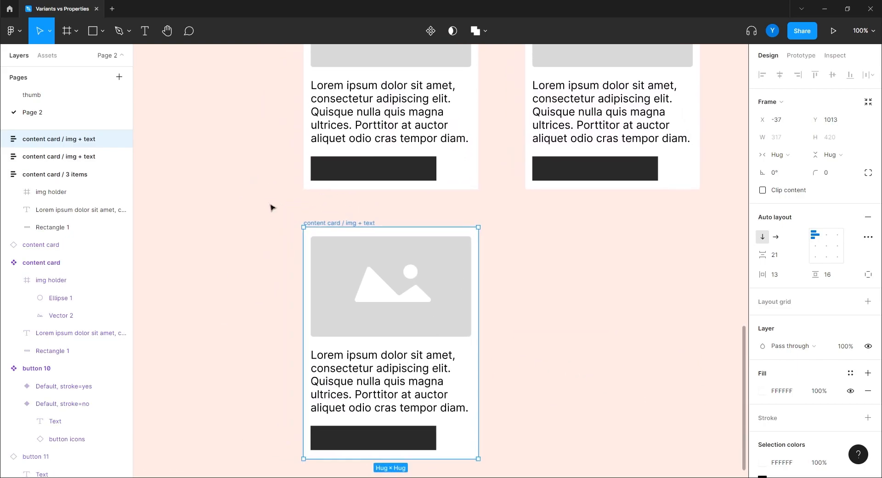
double_click(79, 143)
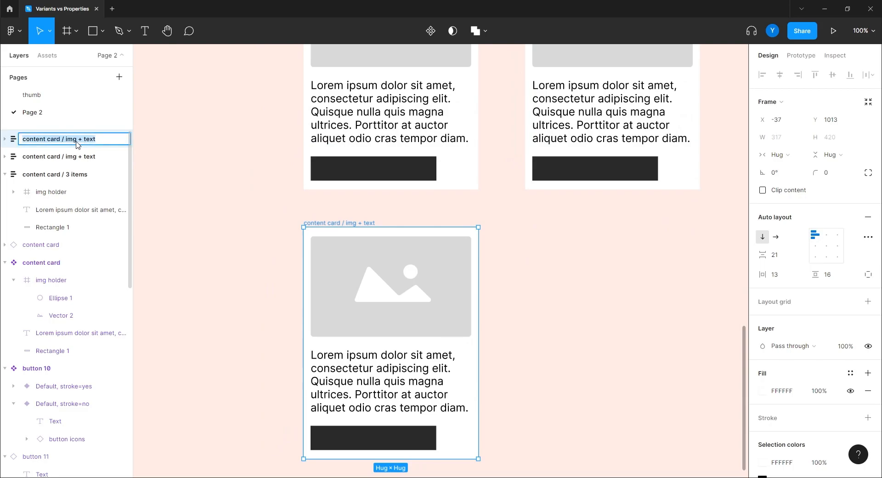
drag(103, 139, 68, 142)
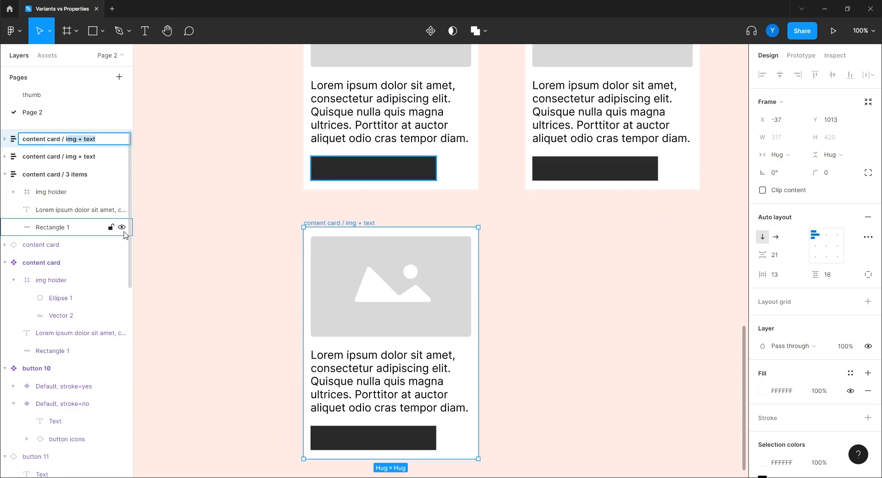
text(itext + btn)
key(Return)
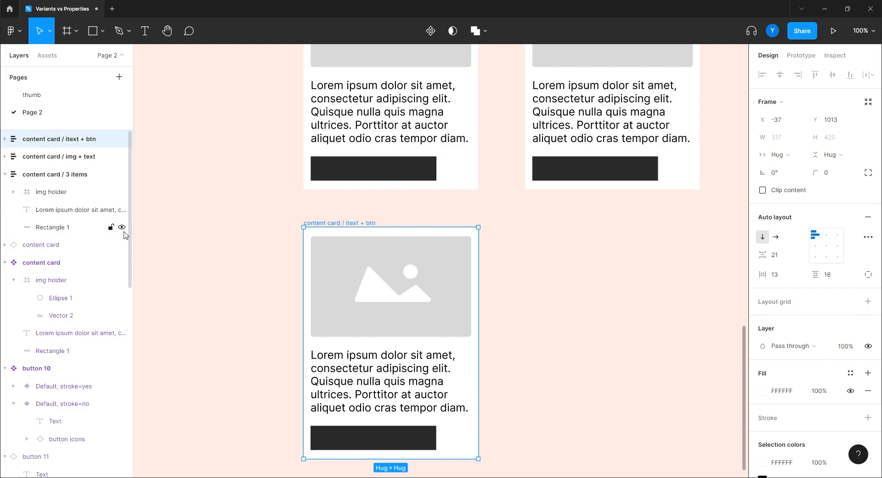
Duplicate the itext + btn card to its right and rename the copy "content card / img + btn"
drag(354, 225, 576, 225)
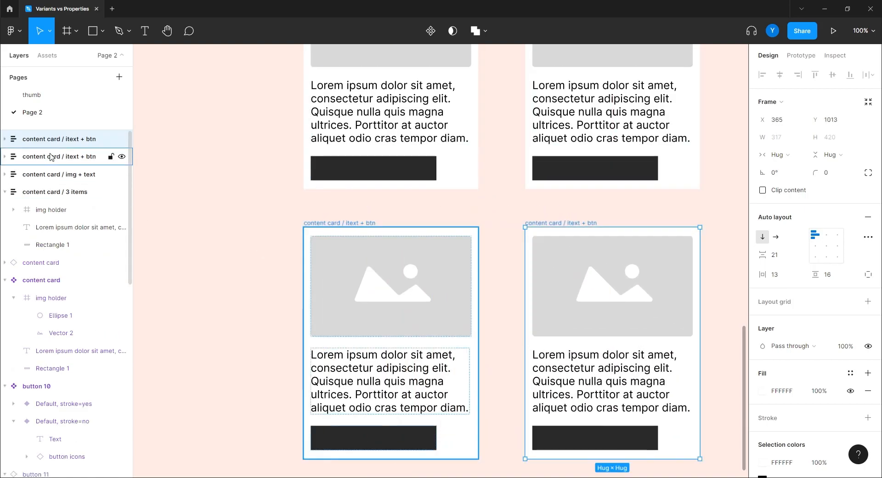
double_click(64, 139)
drag(109, 141, 66, 142)
text(iim)
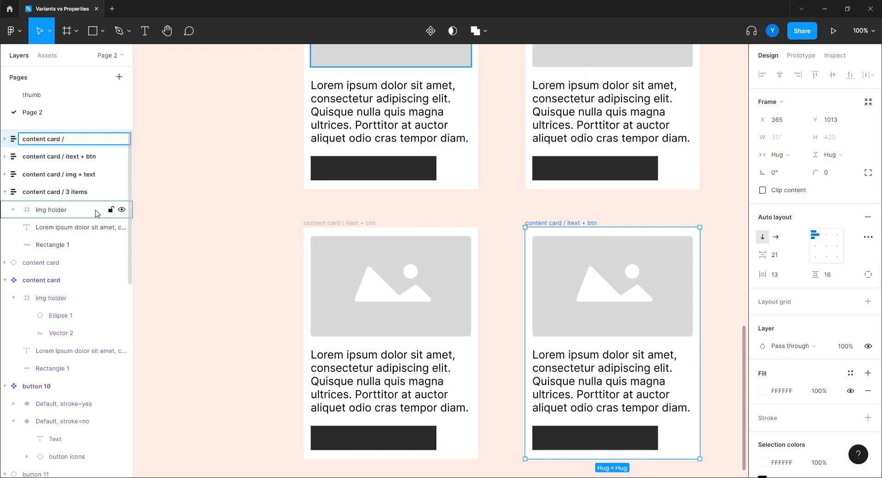
text( + btn)
key(Return)
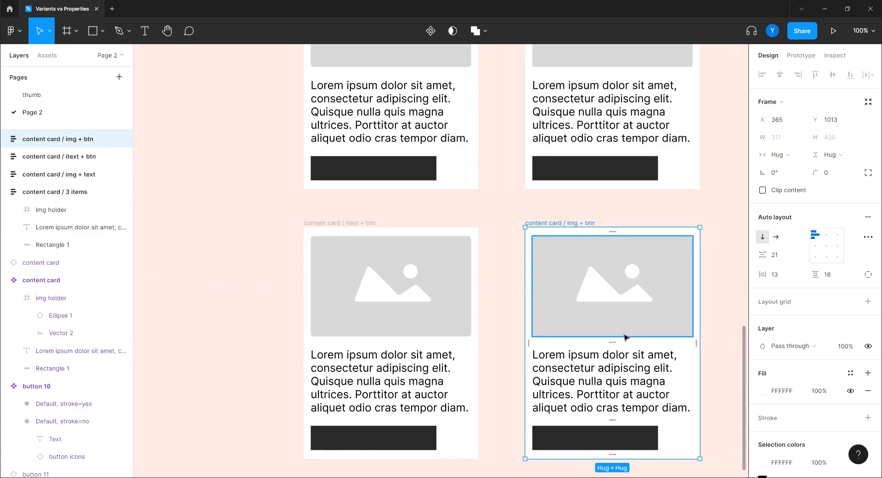
Hide the dark button rectangle in the "content card / img + text" card
scroll(505, 298, up, 3)
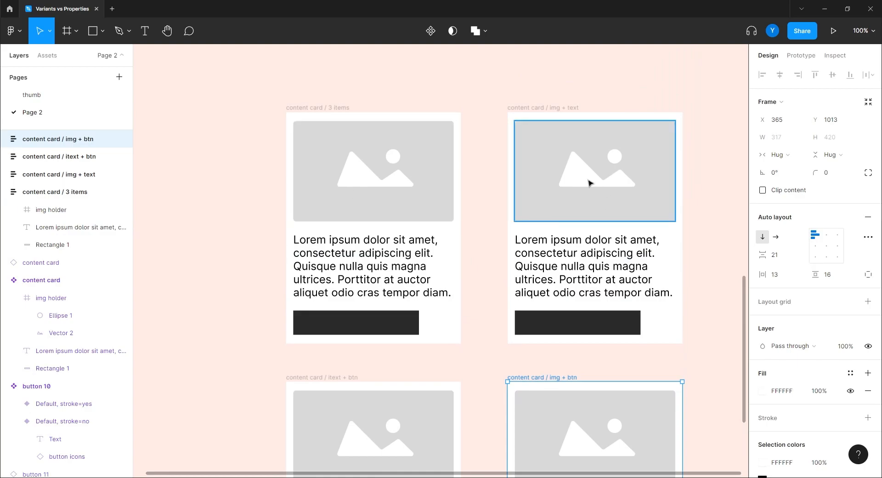
click(578, 326)
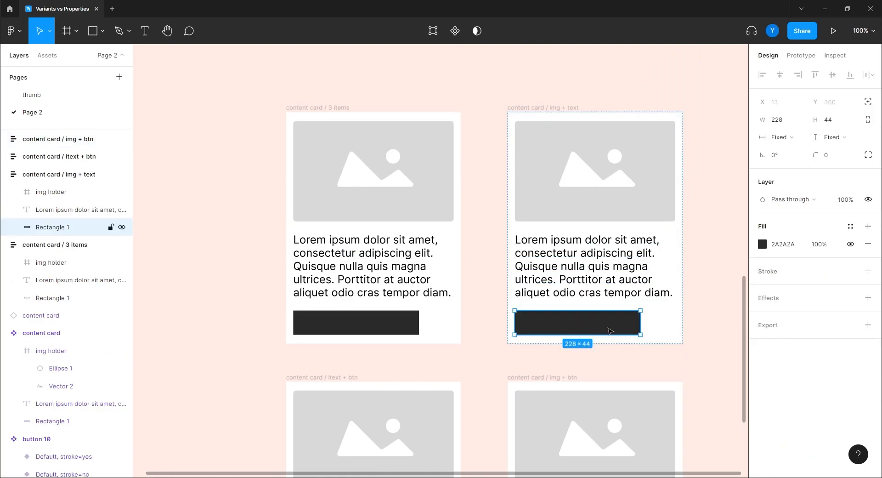
click(122, 226)
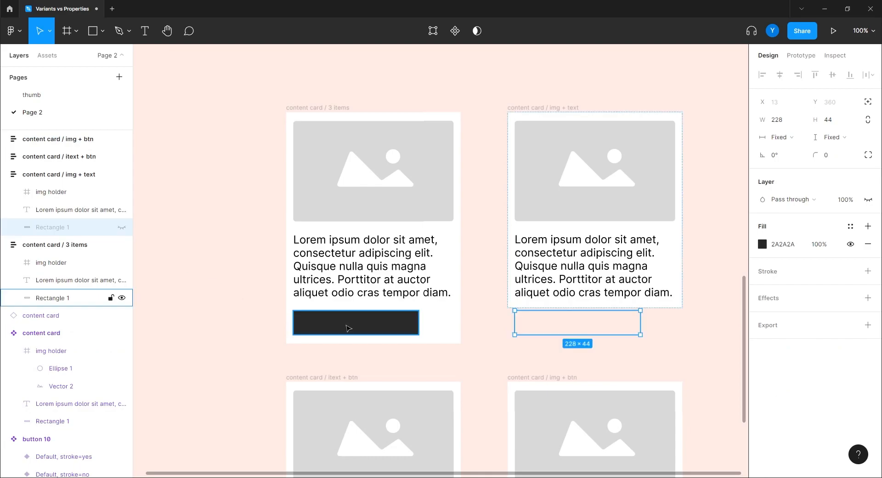
Hide the img holder in the "content card / itext + btn" card
drag(478, 360, 486, 331)
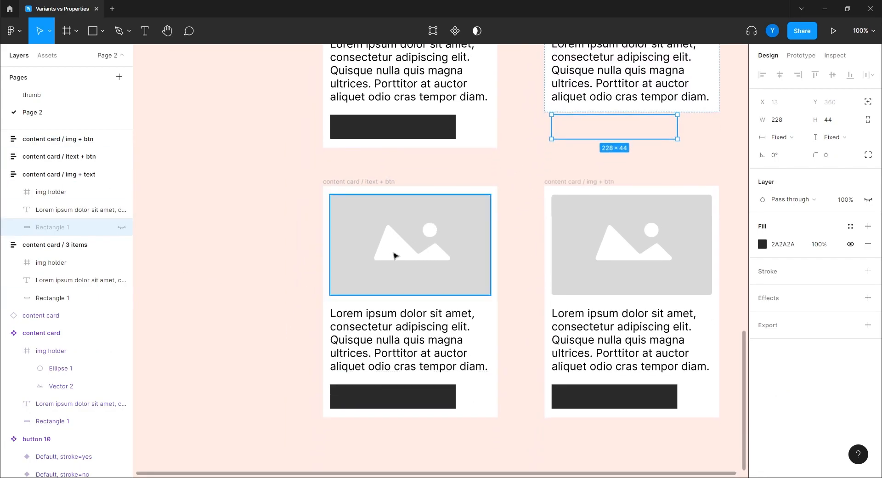
click(368, 196)
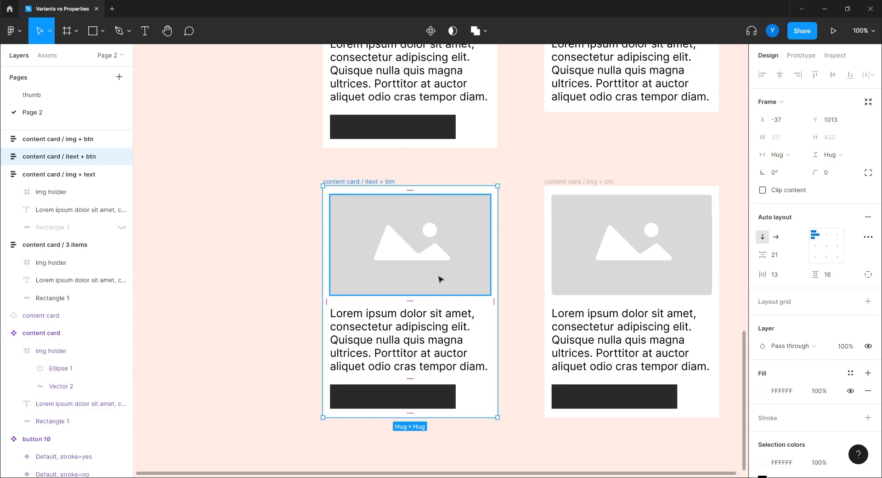
click(410, 252)
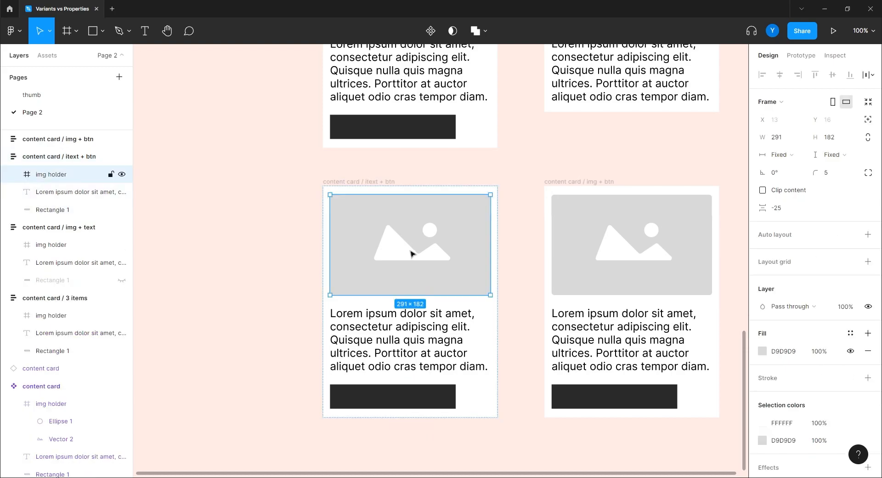
click(123, 175)
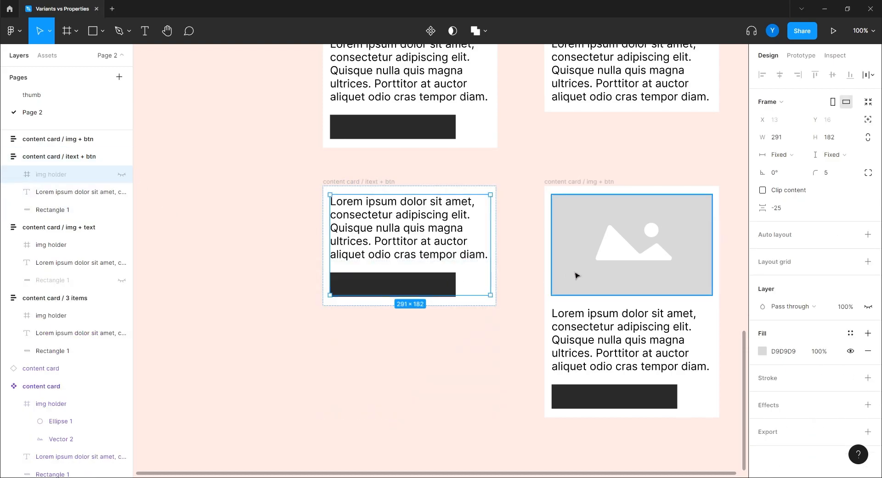
Hide the Lorem ipsum text in the "content card / img + btn" card
scroll(566, 277, right, 5)
click(394, 198)
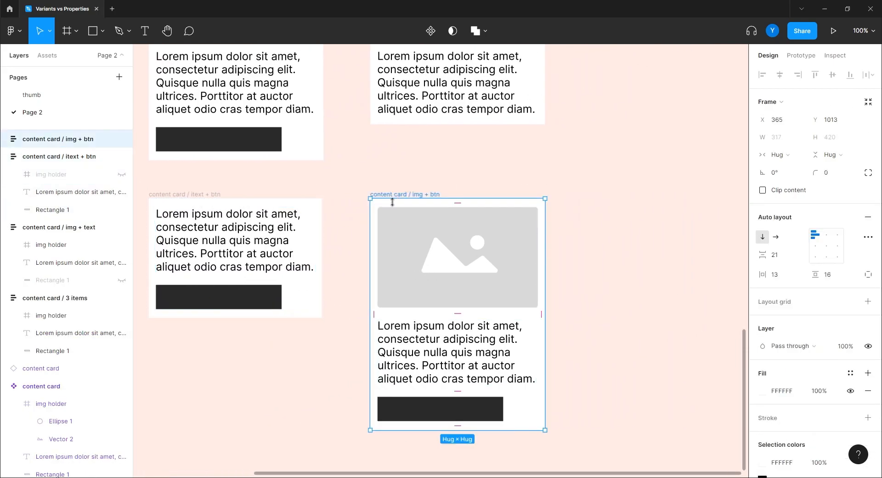
click(448, 341)
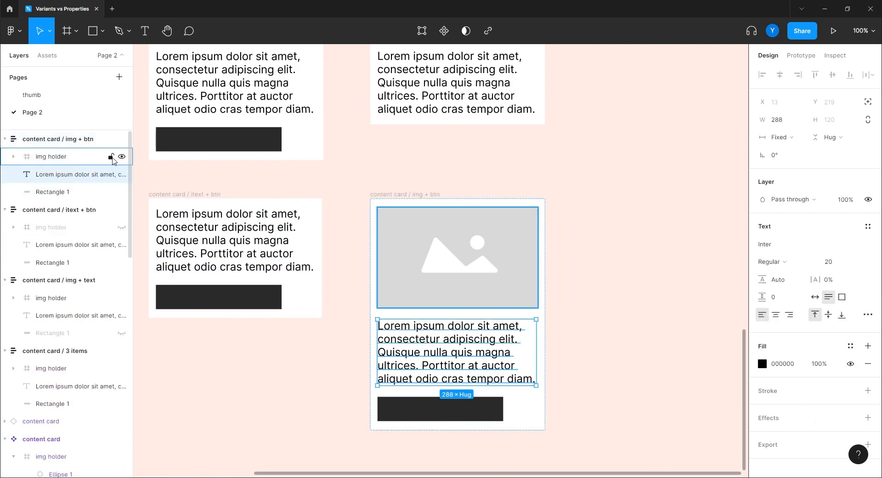
click(122, 174)
click(623, 209)
Combine the four named content cards into a component set and shift the set slightly down and to the right
drag(551, 171, 628, 231)
key(minus)
drag(614, 199, 594, 233)
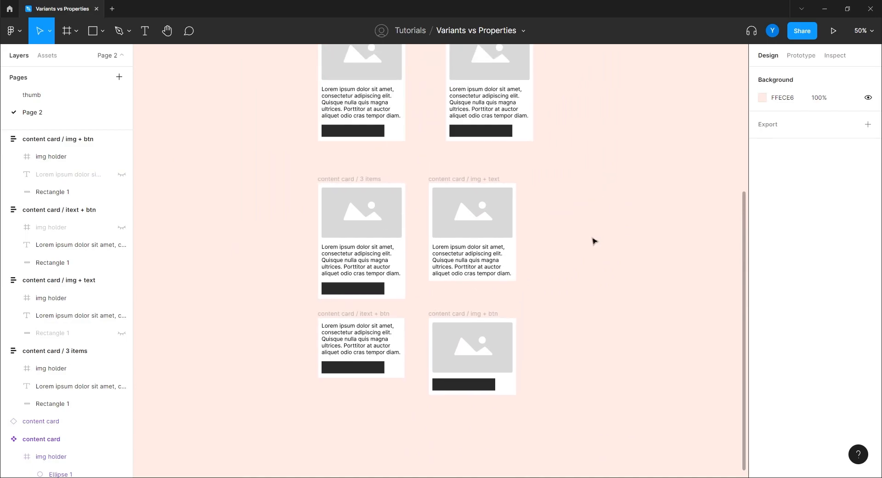
drag(586, 149, 602, 219)
click(521, 123)
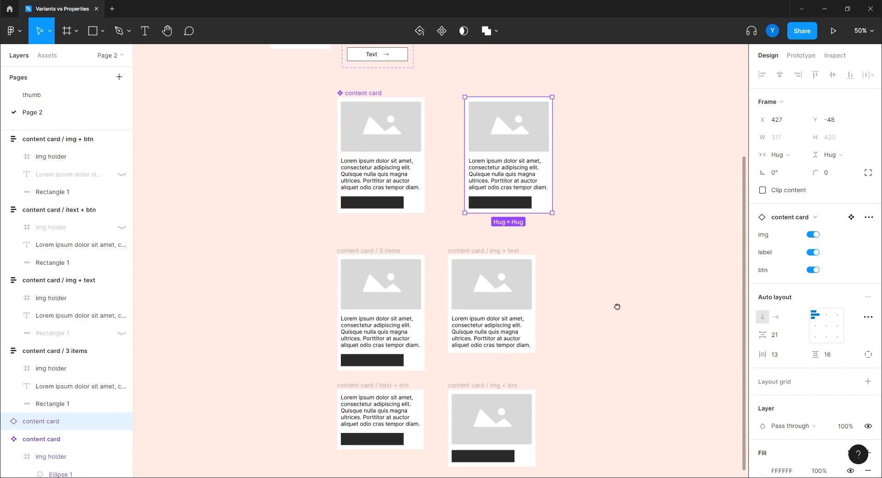
drag(616, 307, 634, 234)
drag(603, 158, 271, 438)
click(439, 31)
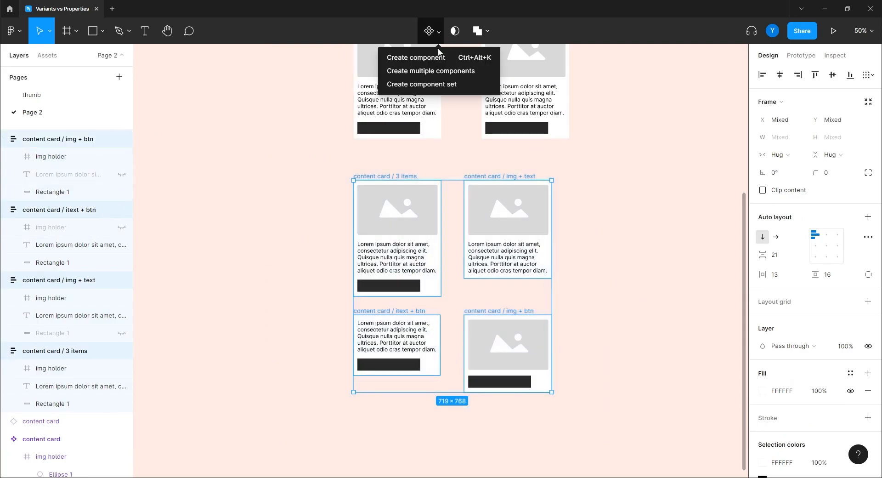
click(433, 83)
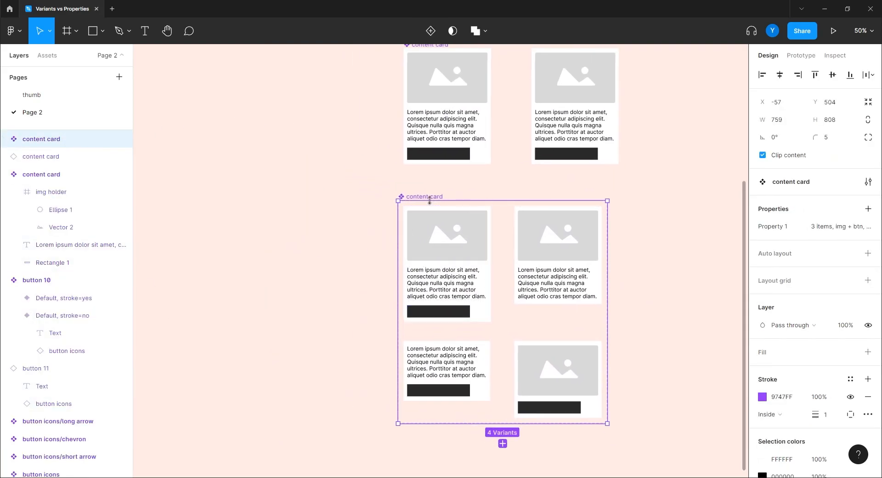
drag(430, 199, 439, 212)
Move the main content card component to the right of the component set and add a variant to it
drag(347, 266, 229, 192)
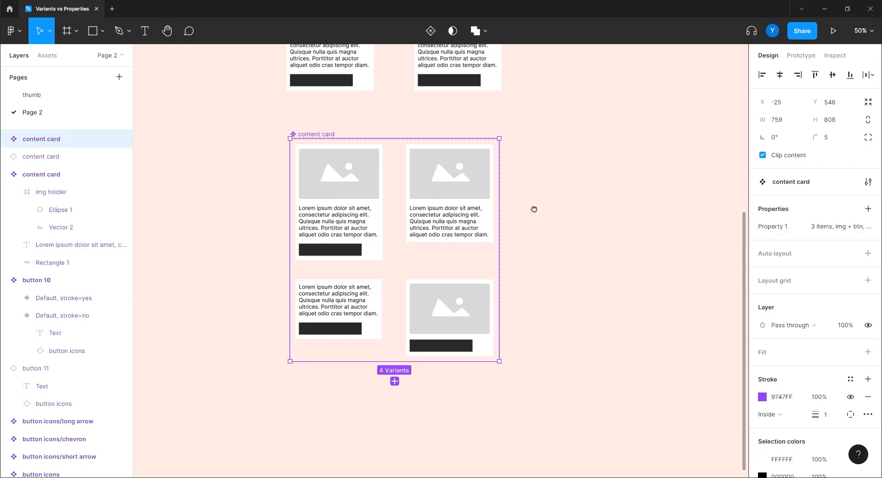
drag(533, 208, 514, 278)
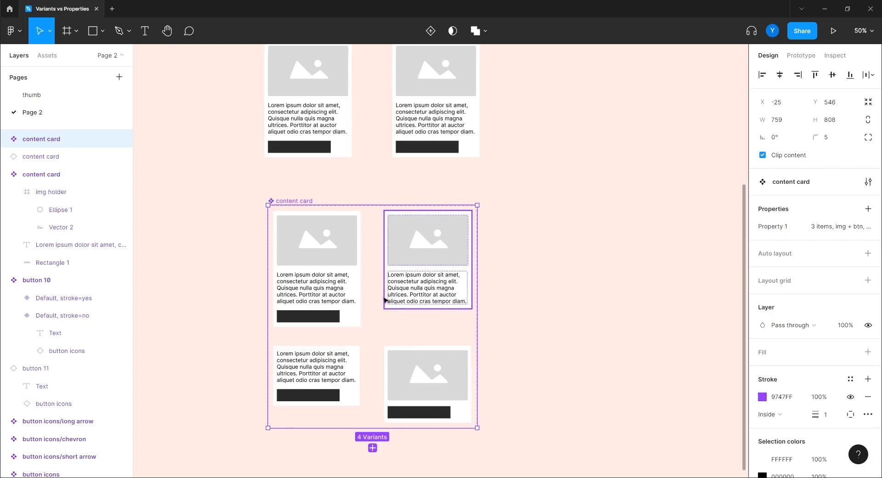
scroll(556, 207, up, 5)
scroll(555, 207, left, 3)
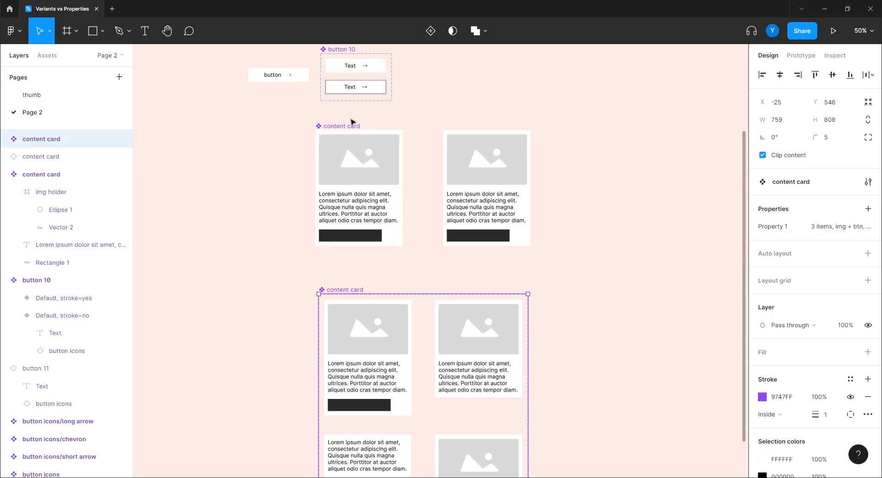
drag(348, 131, 634, 291)
scroll(514, 259, down, 2)
scroll(514, 259, right, 2)
drag(514, 259, 360, 134)
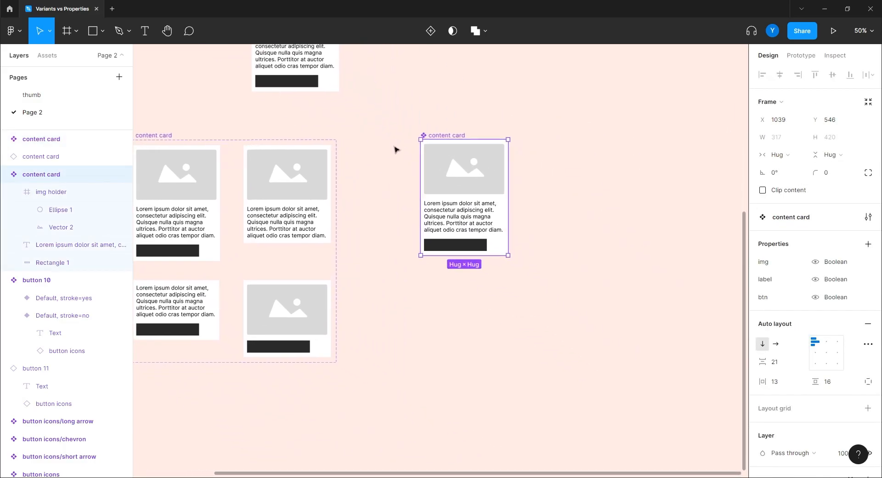
click(434, 32)
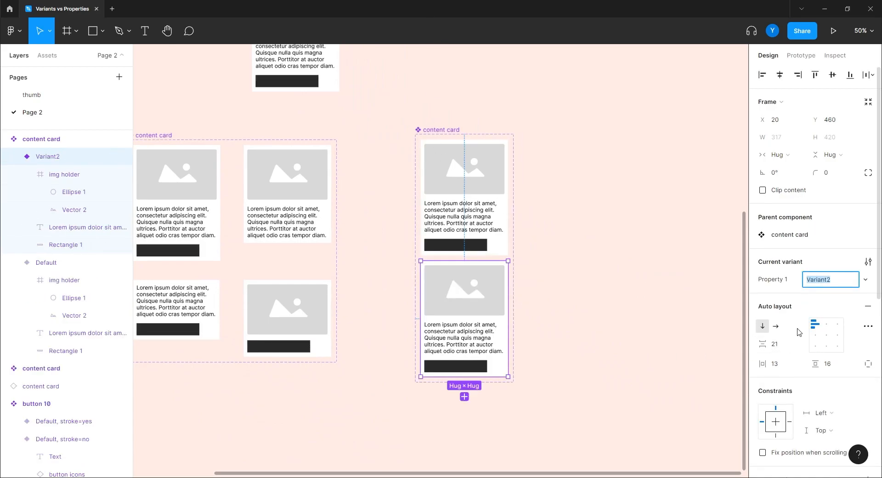
Set Property 1 of the newly added second content card variant to "Default", the same value as the first
click(477, 205)
click(811, 280)
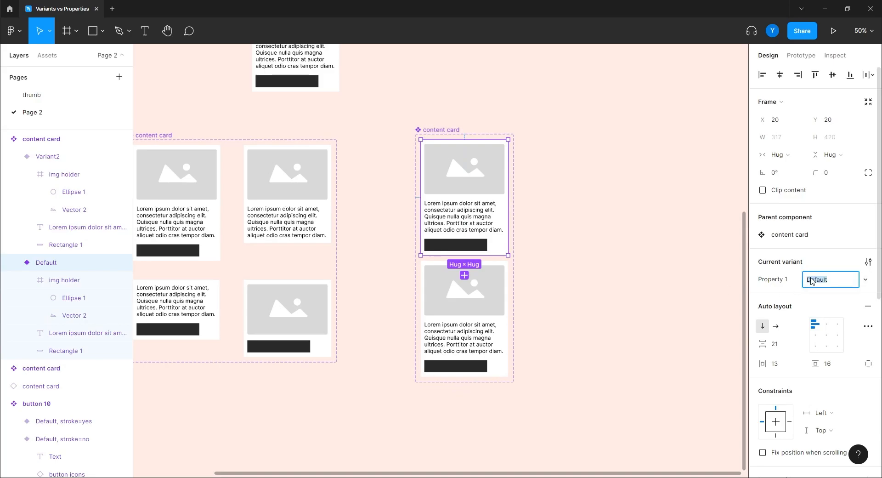
click(480, 287)
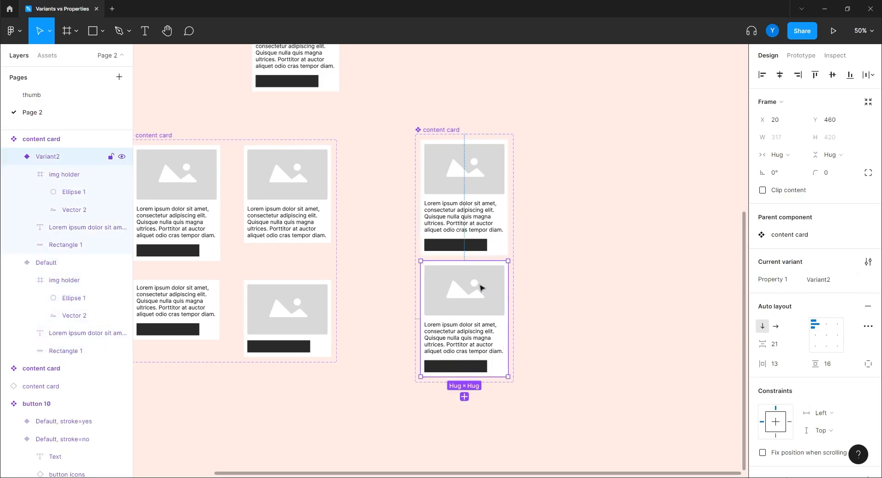
click(830, 286)
text(Default)
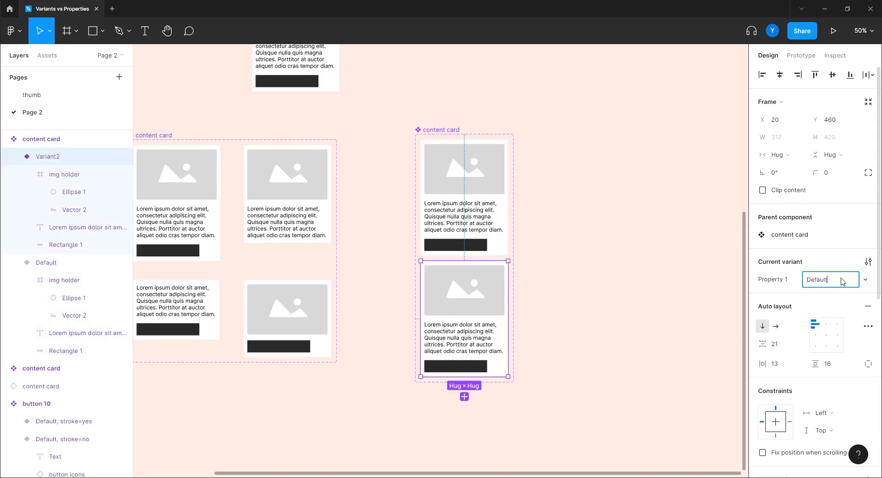
key(Return)
scroll(833, 277, down, 3)
scroll(835, 277, down, 1)
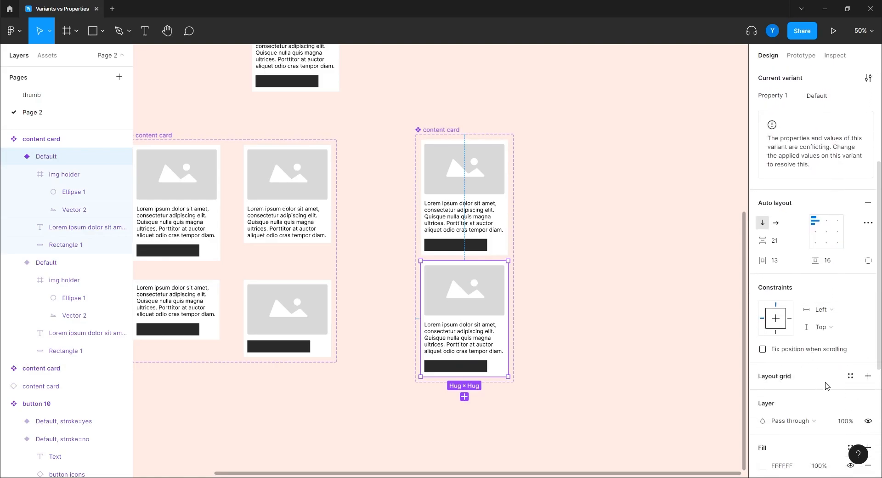
scroll(838, 379, down, 4)
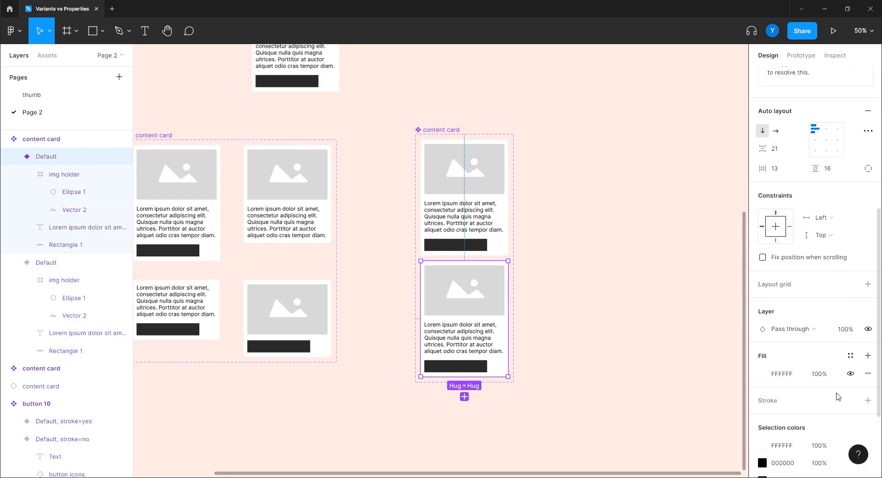
Add a black 000000 inside stroke with a weight of 1 to the lower variant of the two-variant content card set
click(868, 400)
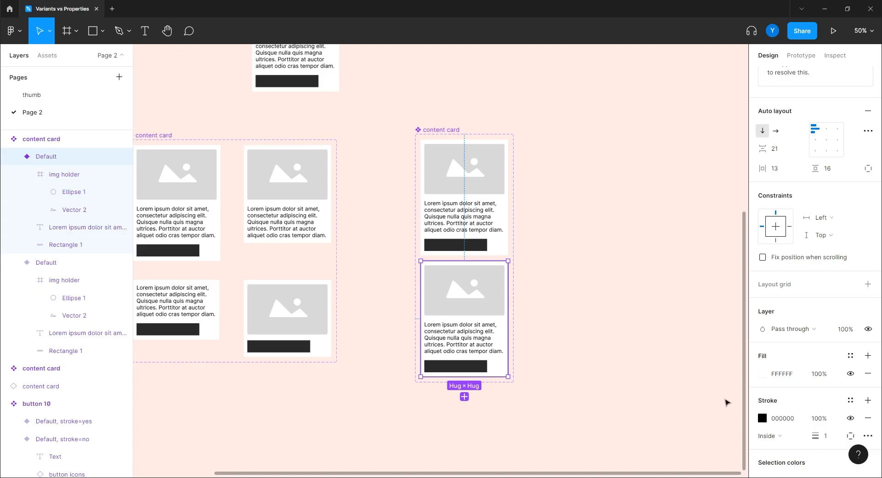
drag(581, 321, 508, 280)
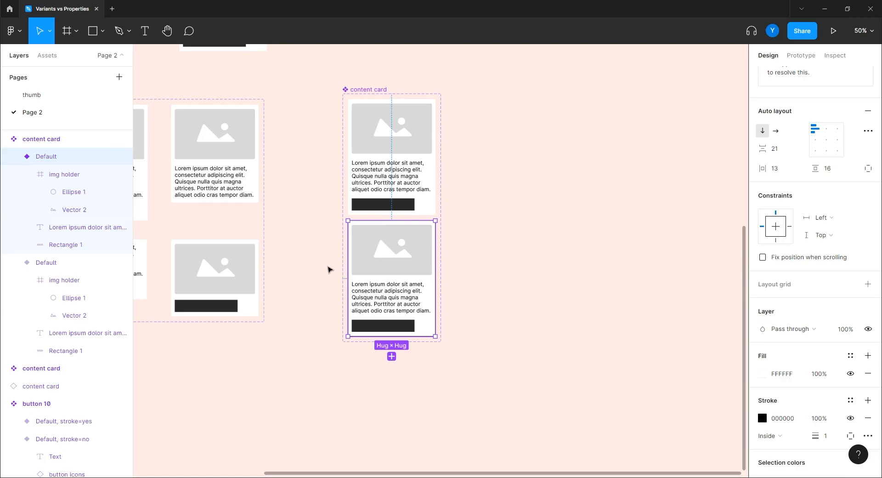
click(314, 261)
drag(311, 257, 539, 231)
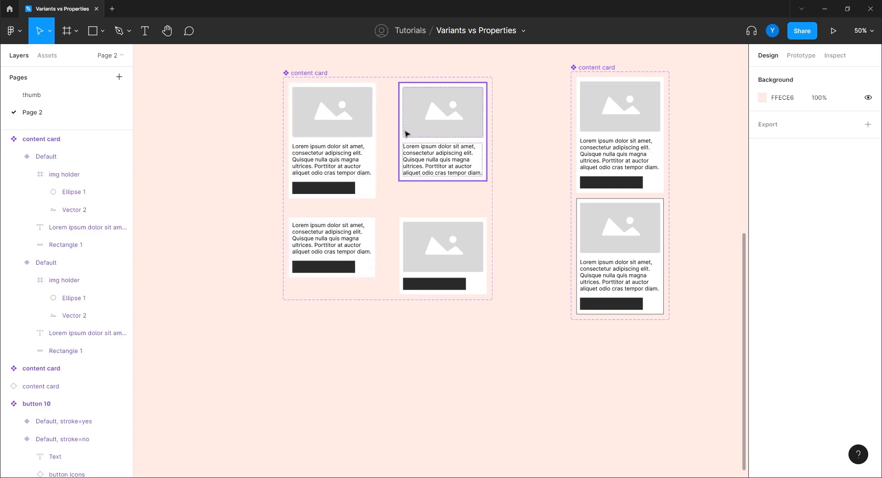
drag(536, 257, 375, 293)
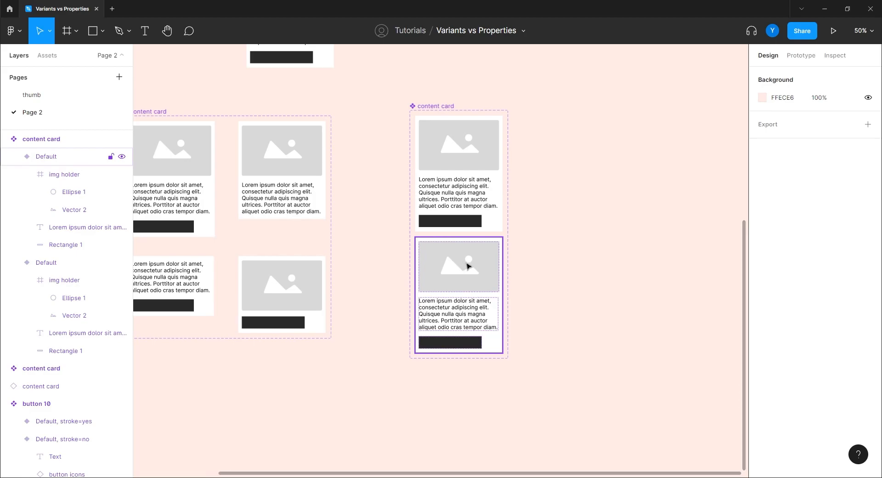
Create a variant property named "stroke" with the value Default on the two-variant content card set
click(468, 183)
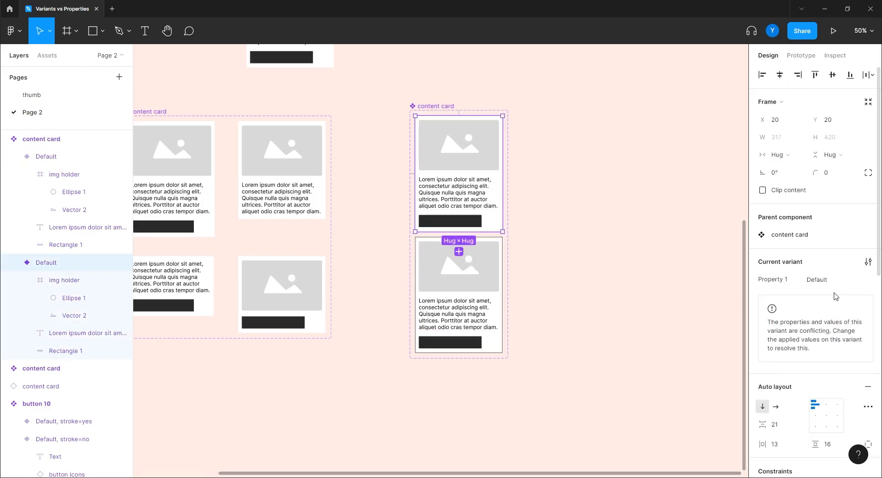
click(550, 220)
click(437, 106)
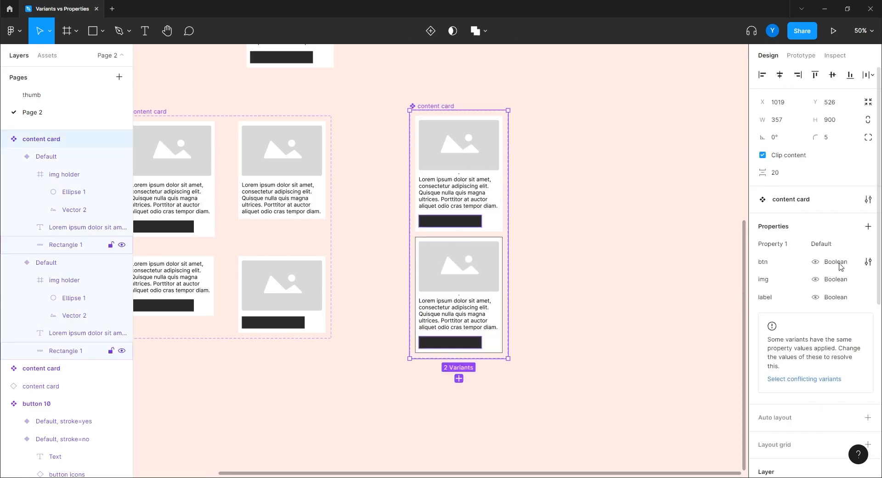
click(867, 226)
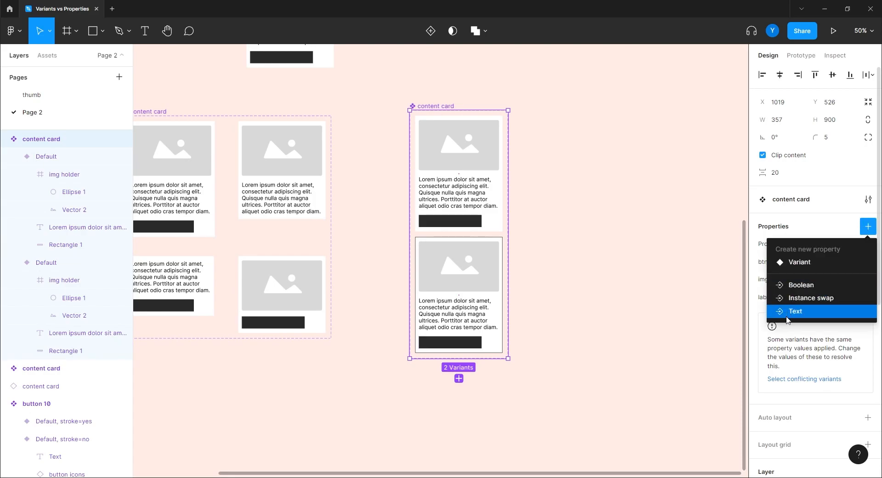
click(802, 263)
text(stroke)
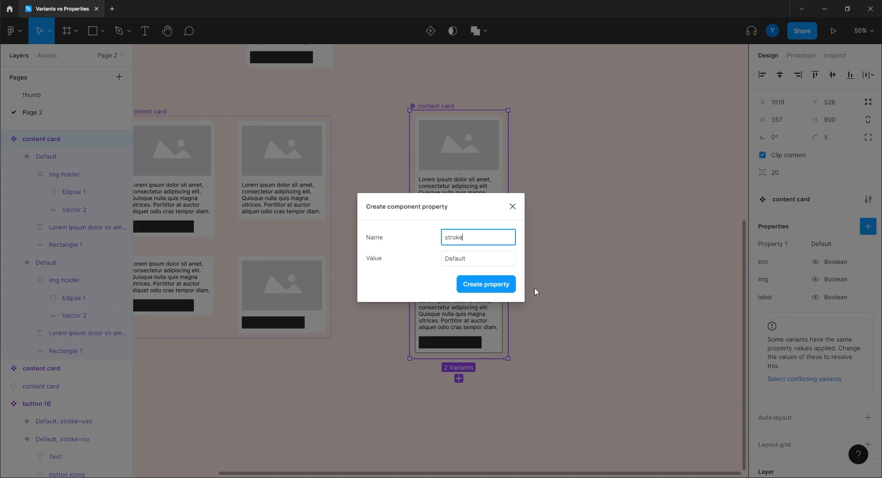
key(Return)
Set the stroke property of the upper, unoutlined content card variant to "false"
click(486, 199)
click(829, 298)
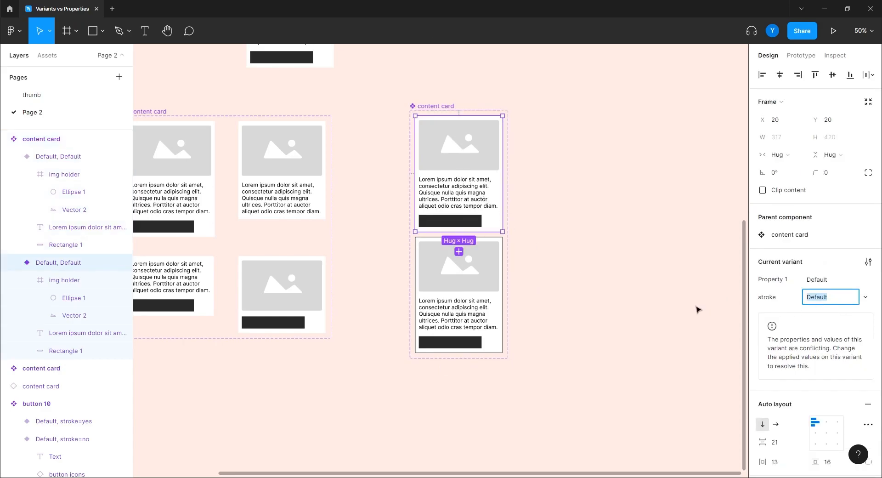
text(false)
key(Return)
Set the stroke property of the lower, outlined content card variant to "true"
click(470, 293)
click(830, 298)
text(tru)
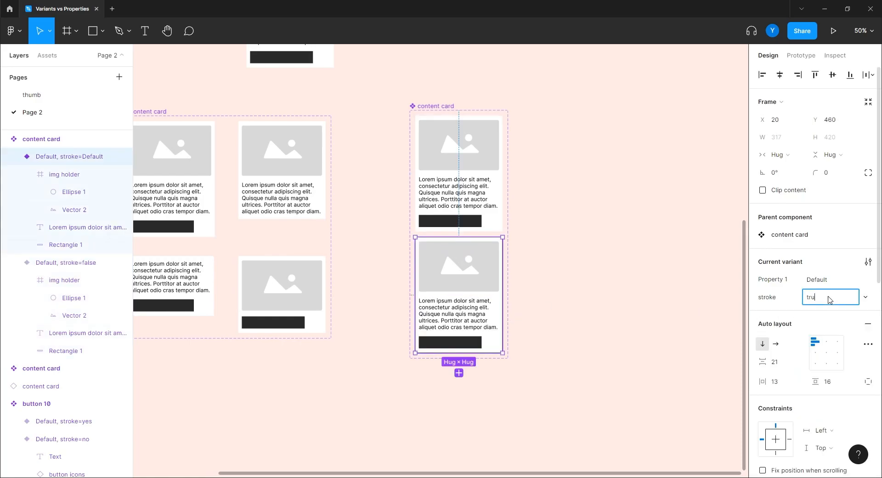
text(e)
key(Return)
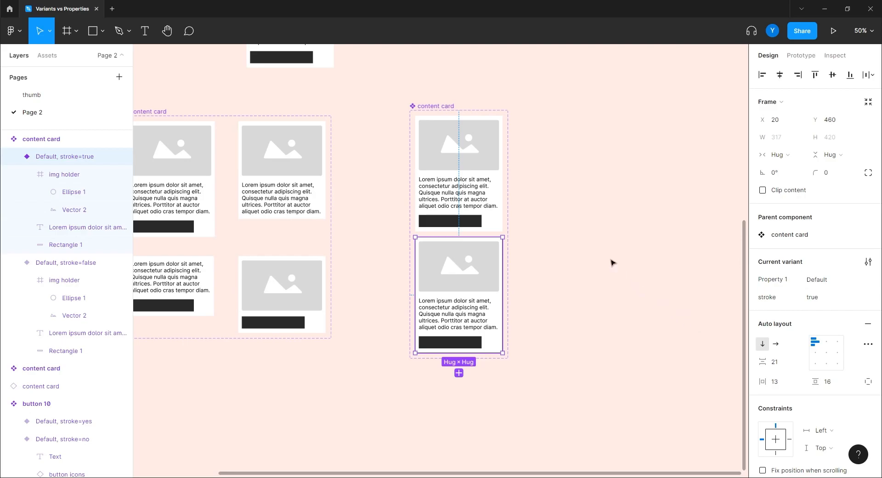
click(617, 268)
Move the existing content card instance to the right of the two-variant component set, level with its upper variant
drag(449, 144, 503, 247)
drag(351, 134, 681, 292)
drag(579, 333, 423, 275)
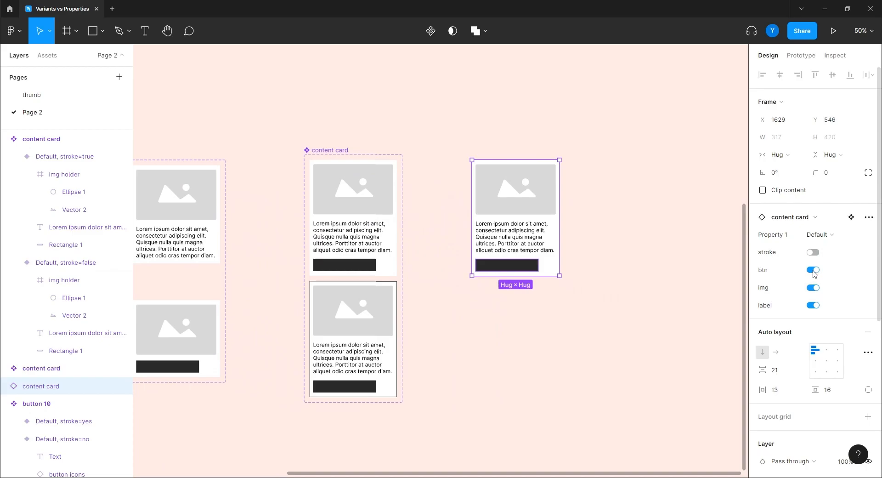
Test the content card instance's stroke, btn, img and label toggles by switching each one and restoring its original setting
click(812, 252)
click(812, 271)
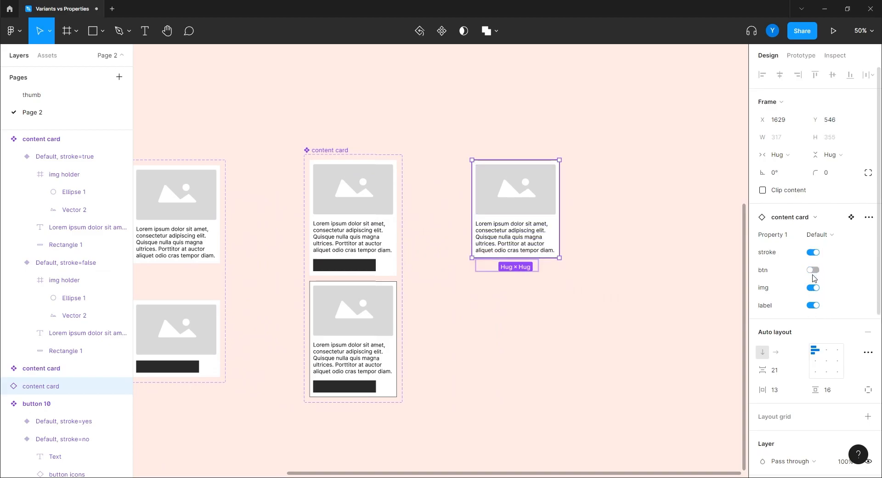
click(812, 288)
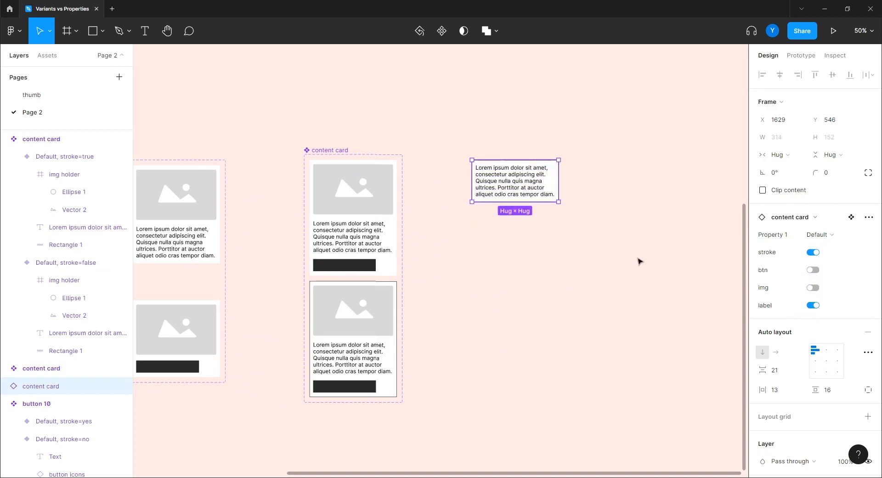
click(813, 305)
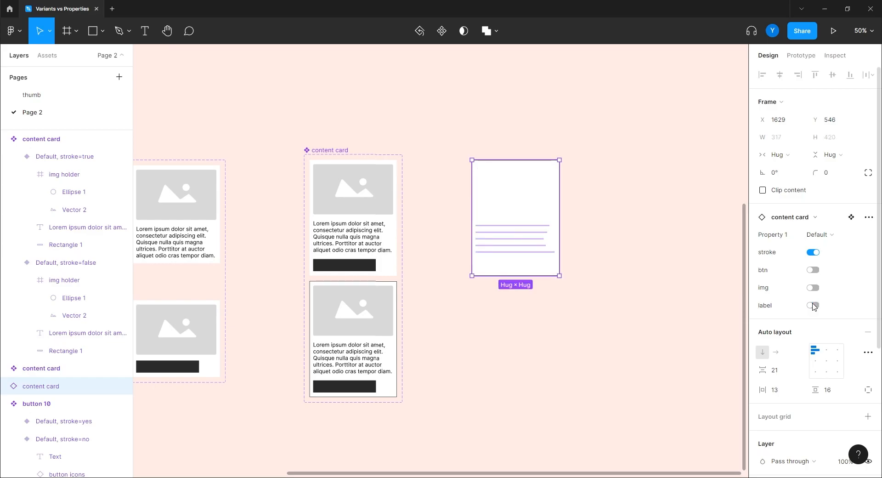
click(814, 304)
click(814, 288)
click(814, 270)
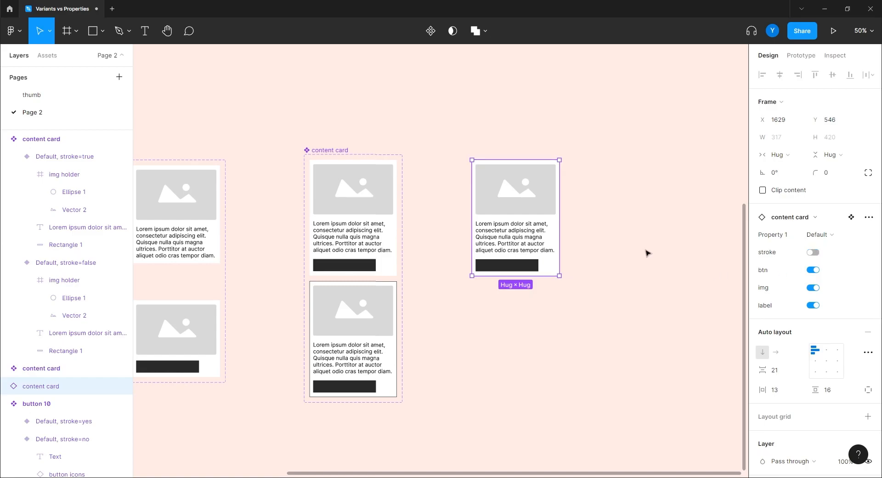
click(544, 302)
scroll(543, 301, left, 5)
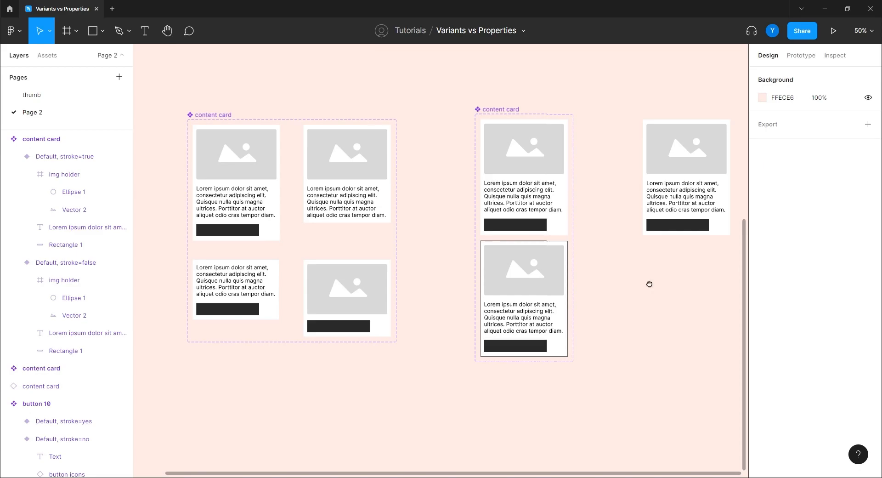
drag(650, 284, 567, 309)
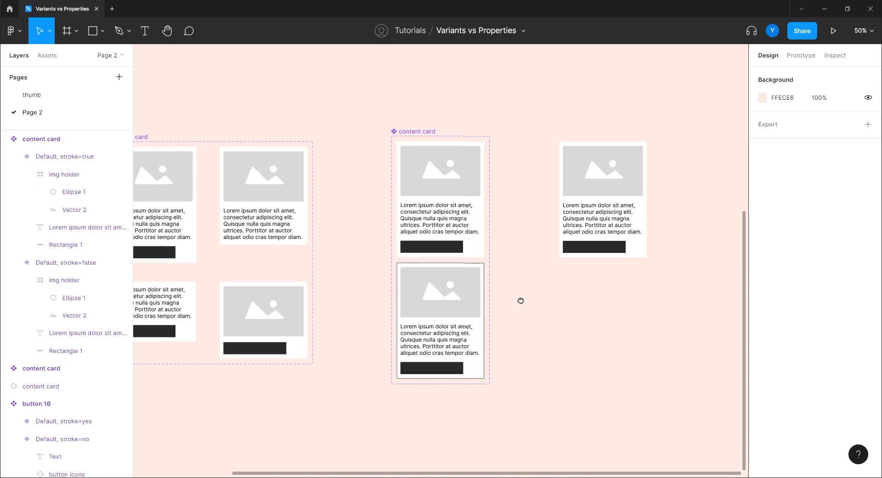
drag(520, 301, 594, 274)
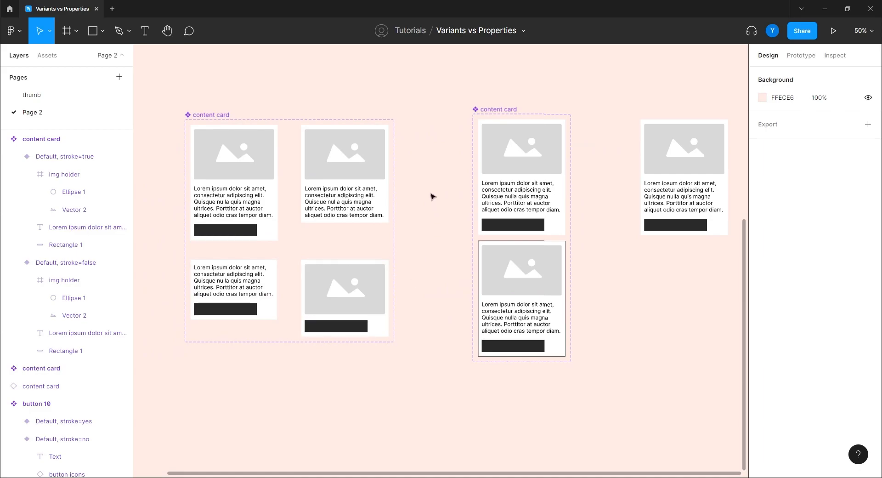
drag(431, 294, 428, 249)
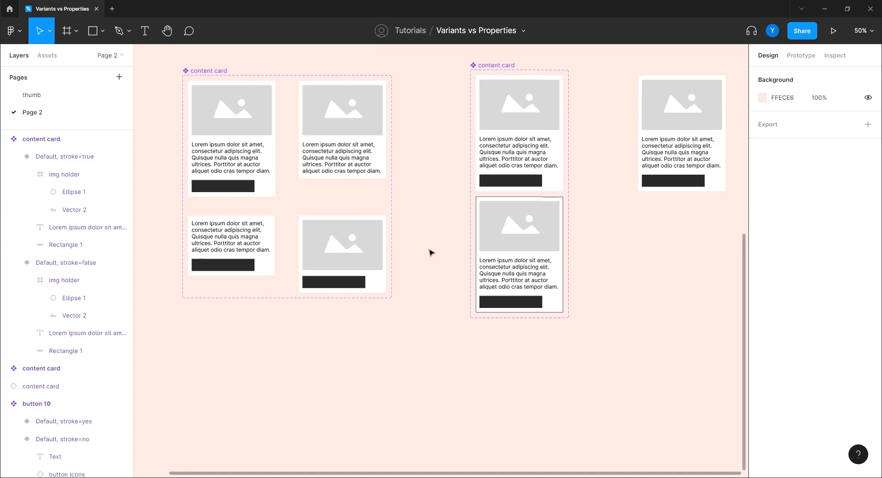
scroll(444, 257, up, 3)
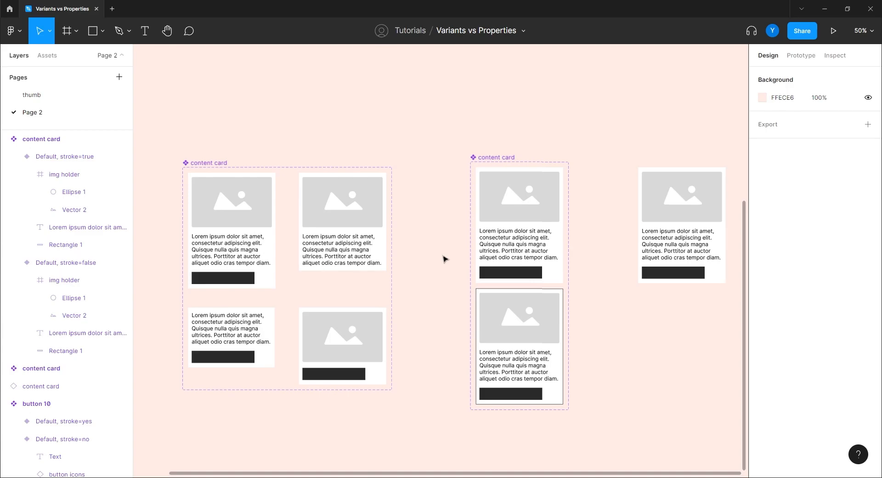
scroll(455, 334, down, 3)
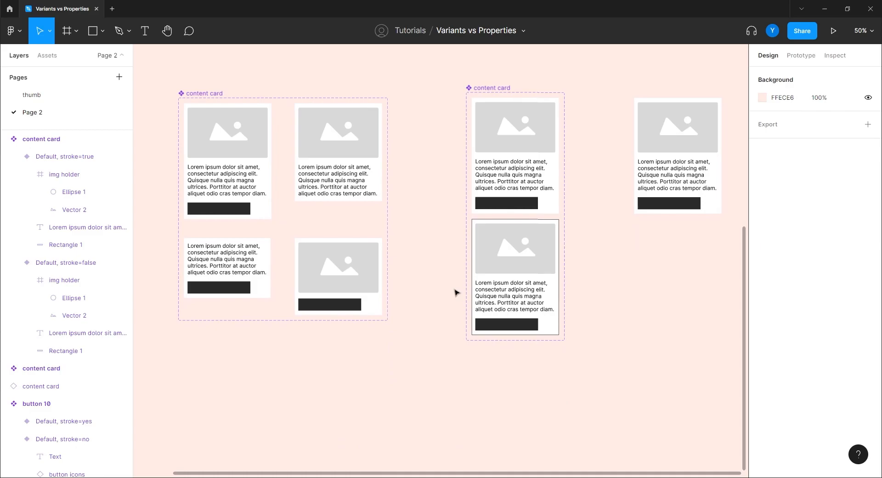